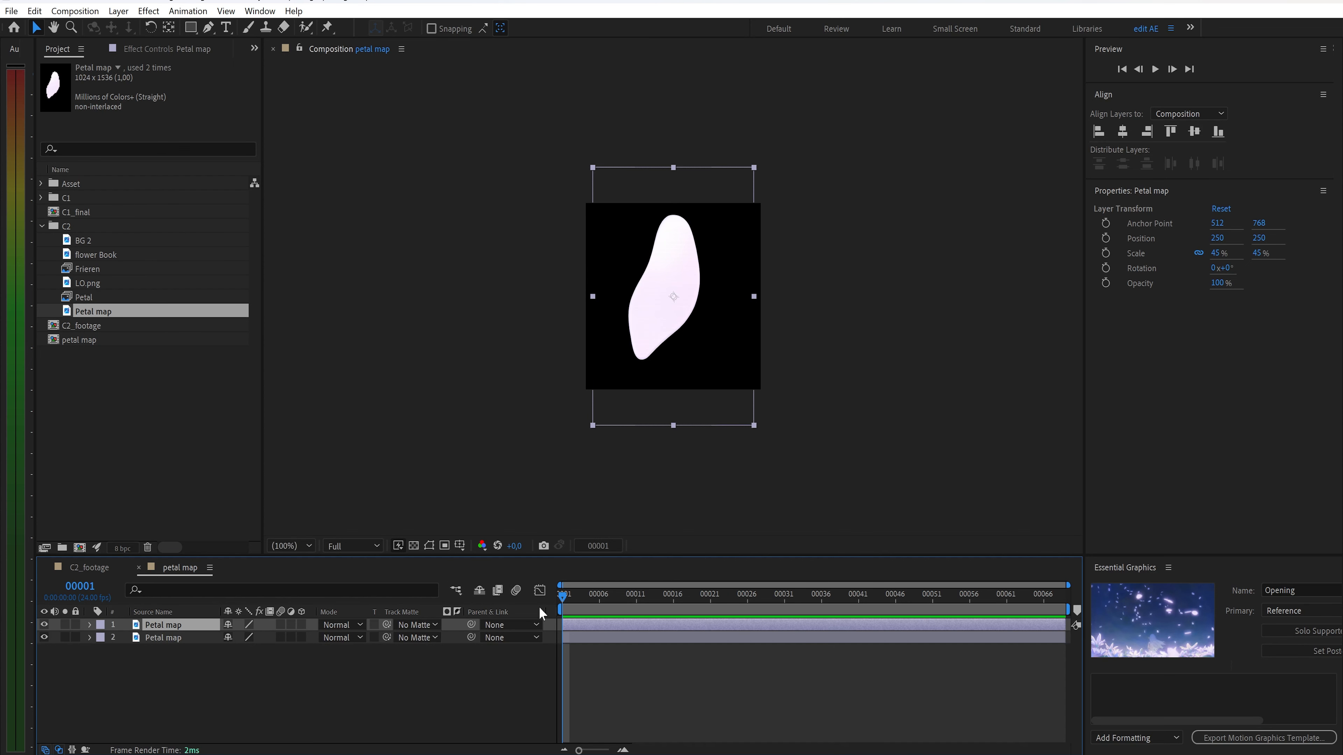
Trim the two Petal map layers at frame 48, so the upper one starts there and the lower one ends there
drag(895, 596, 910, 595)
drag(571, 631, 907, 630)
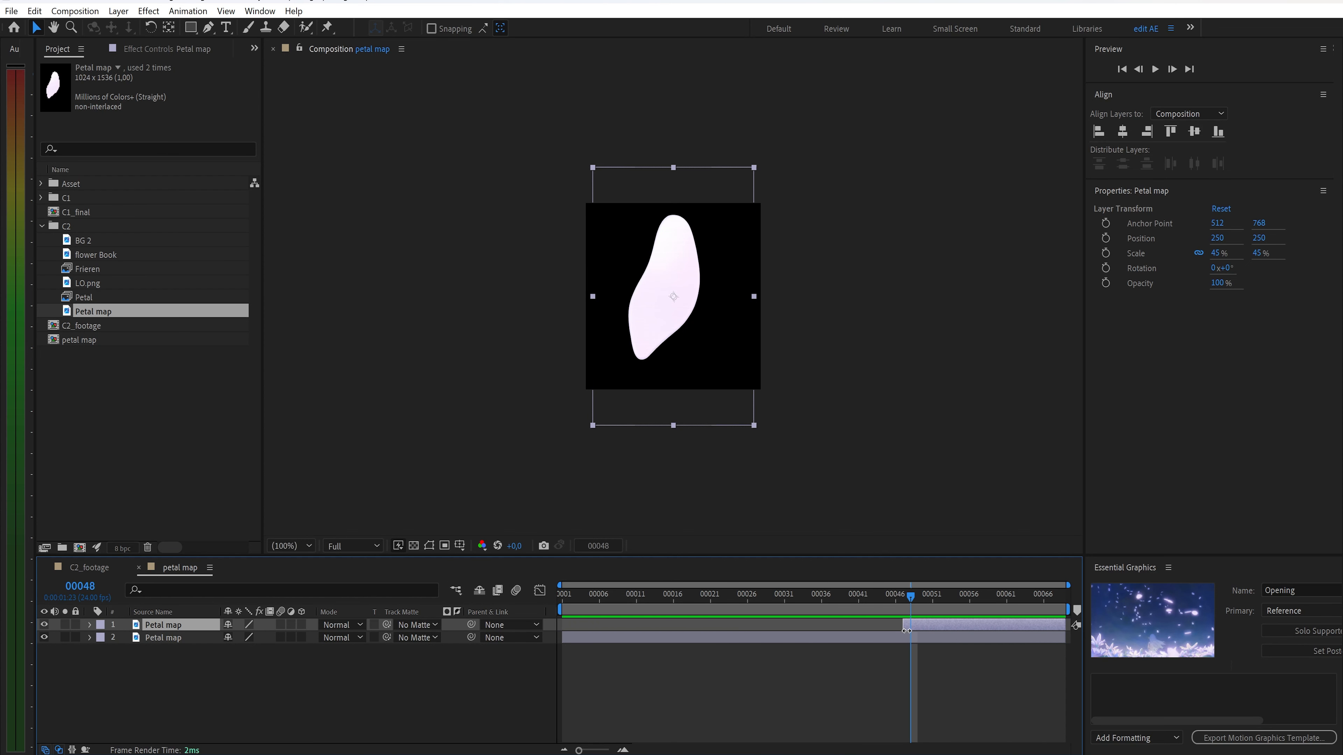
drag(1057, 638, 909, 641)
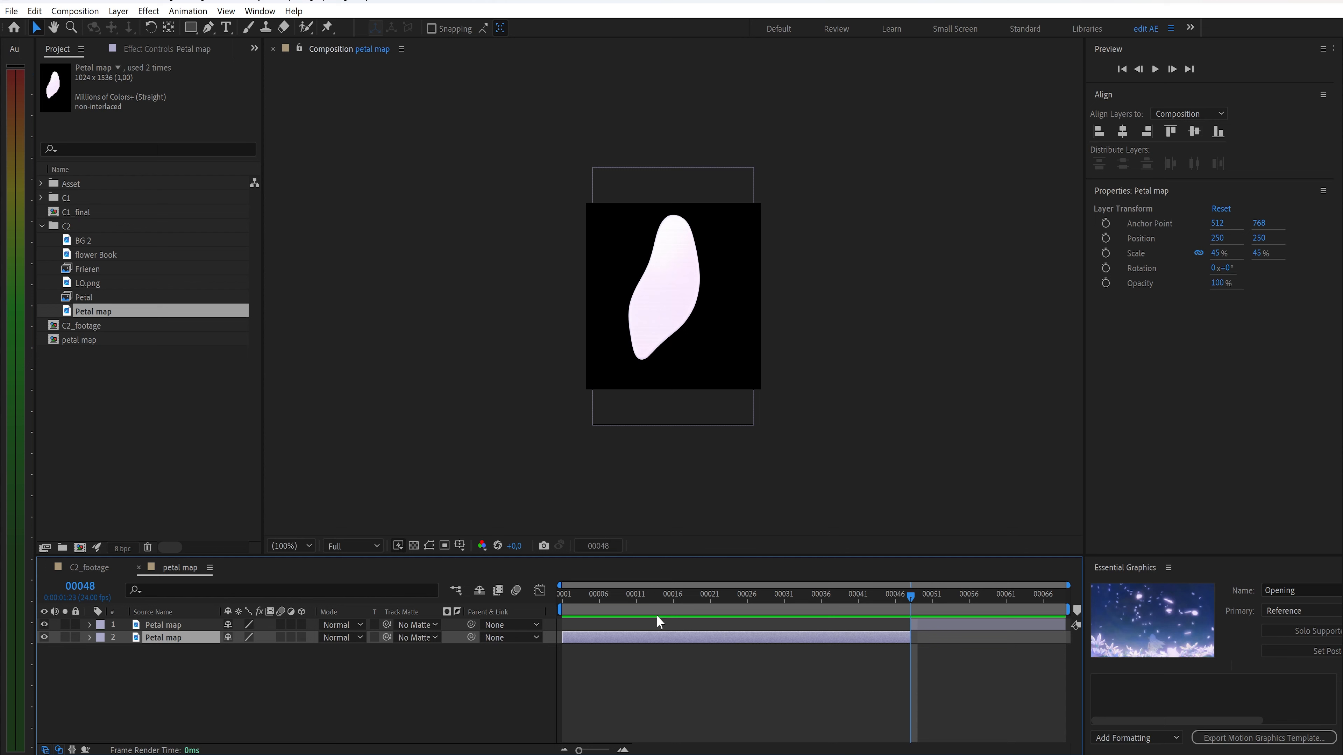
Unlink the upper Petal map layer's scale and narrow its width to 8%, keeping the height at 45%
click(192, 628)
key(s)
click(228, 638)
drag(241, 638, 212, 641)
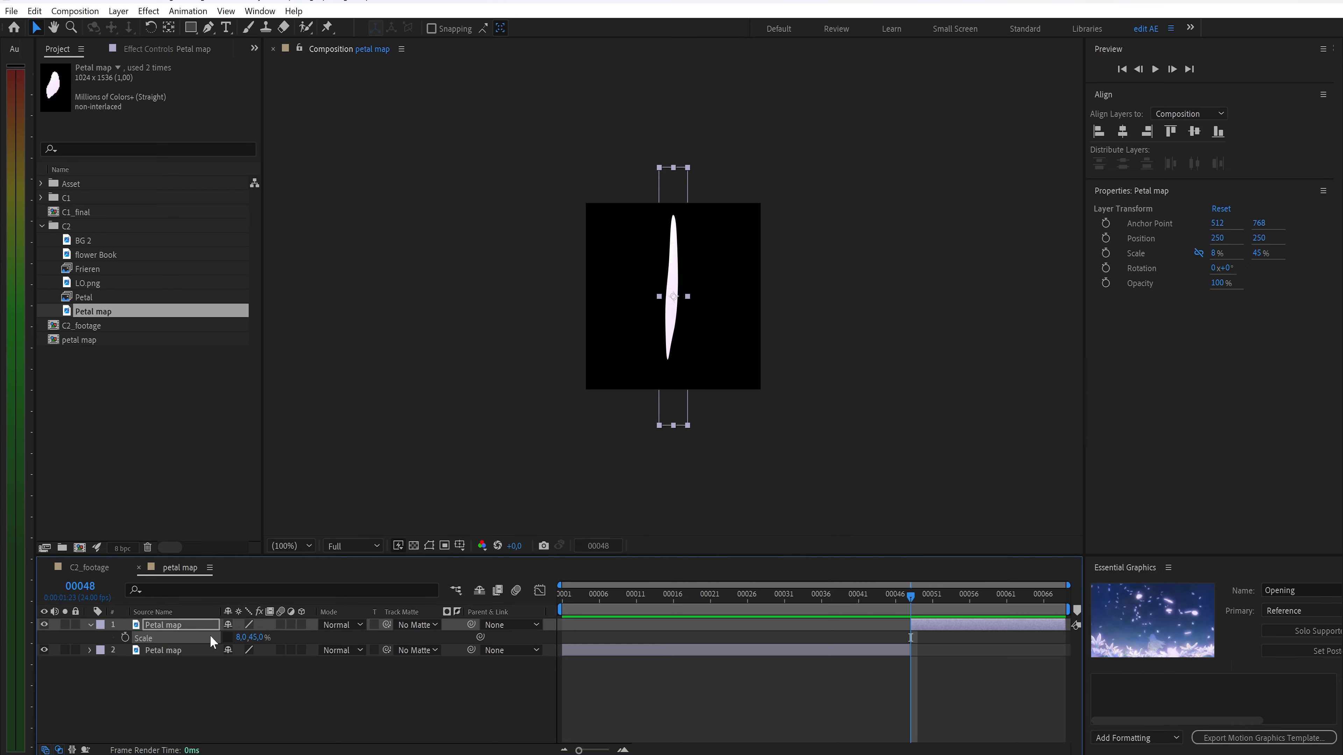
In C2_footage, place the petal map composition below flower Book and create a full-size black solid named Particular above it
click(139, 567)
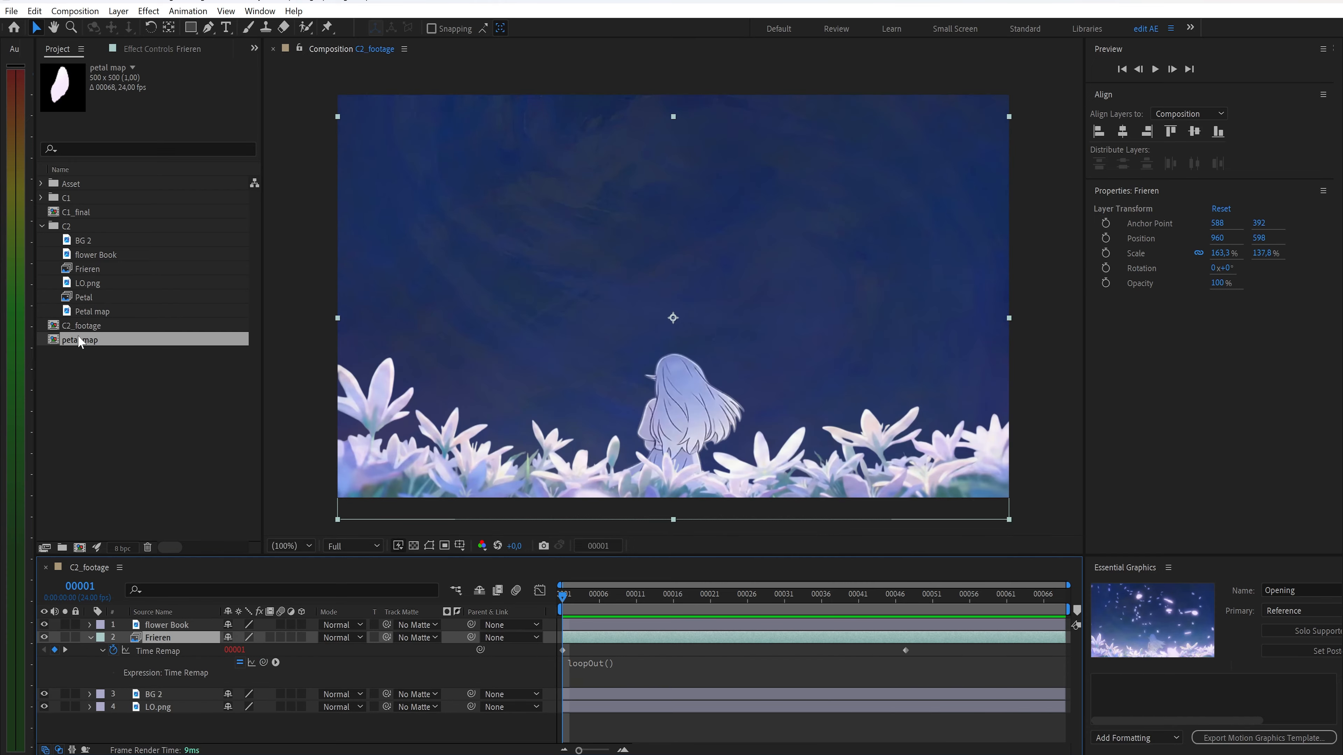
drag(80, 342, 157, 639)
key(ctrl+y)
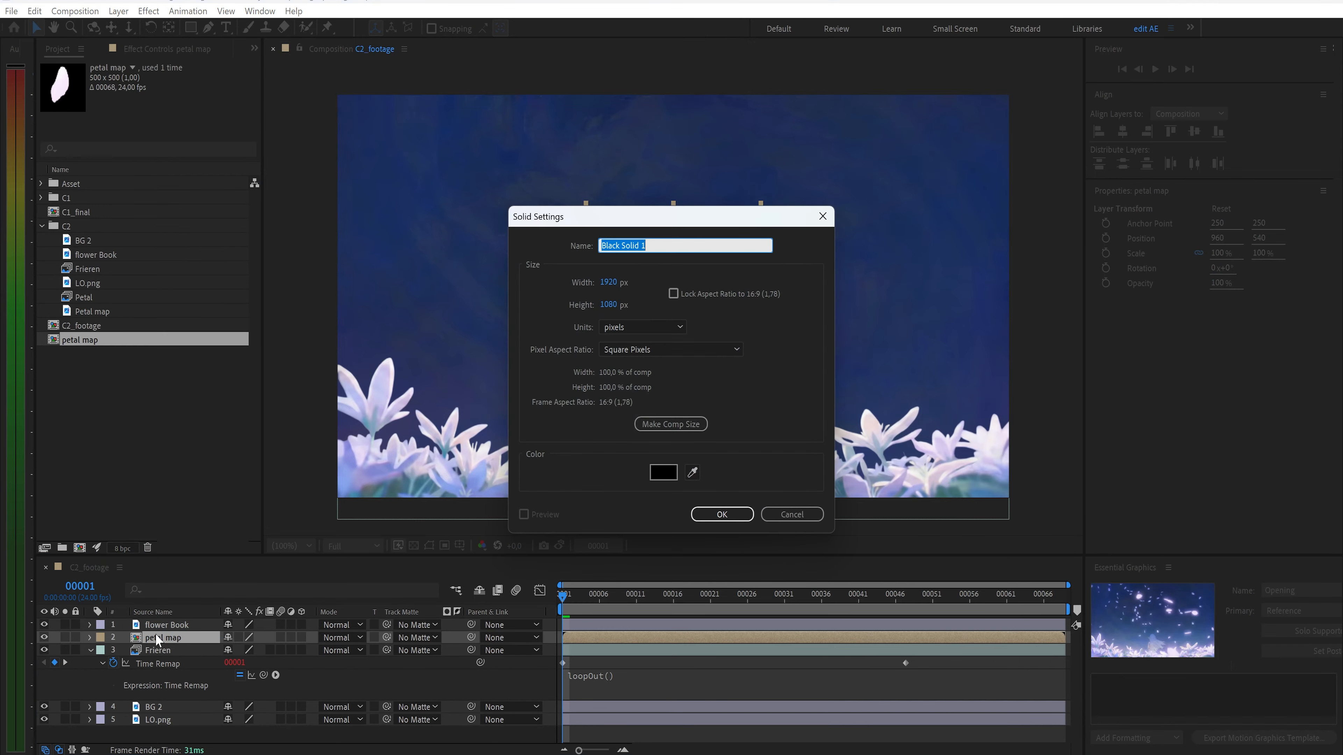
key(Return)
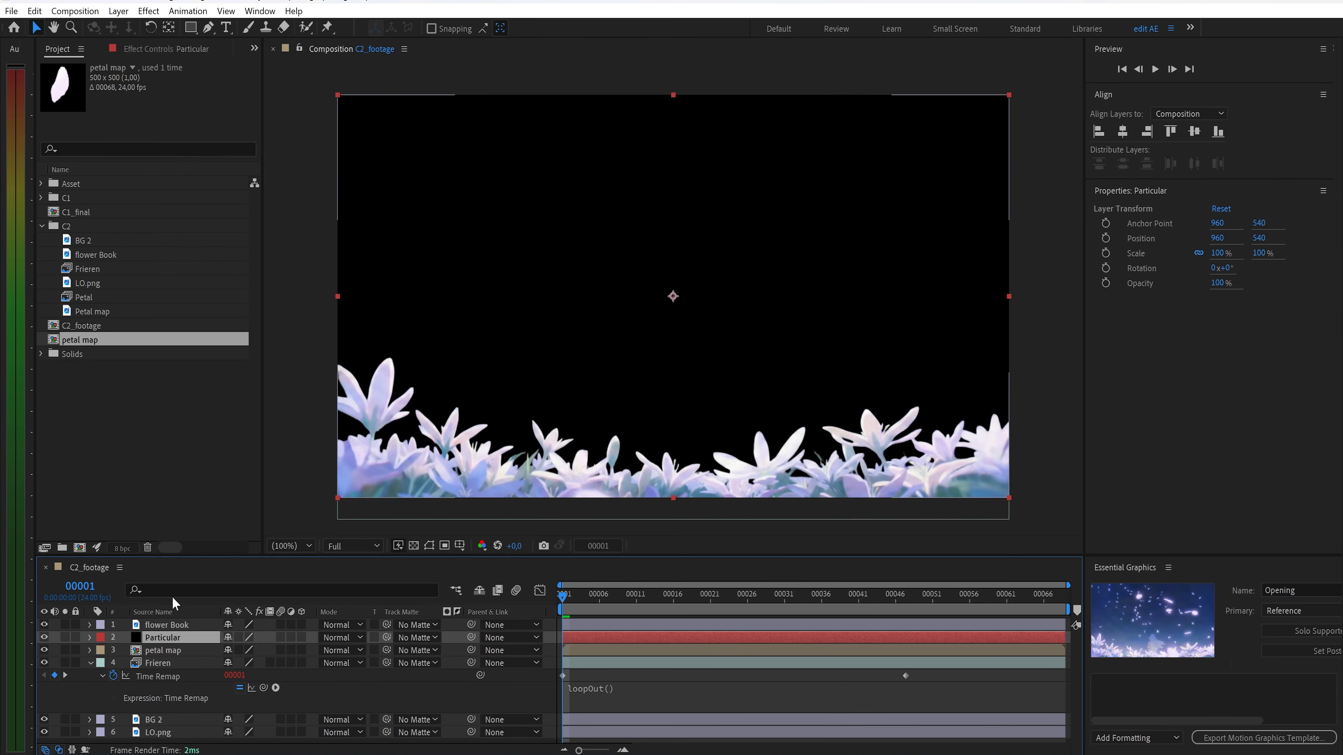
Apply the Particular effect to the solid, slide its layer earlier in the timeline and preview the particles
key(ctrl+space)
text(part)
key(Return)
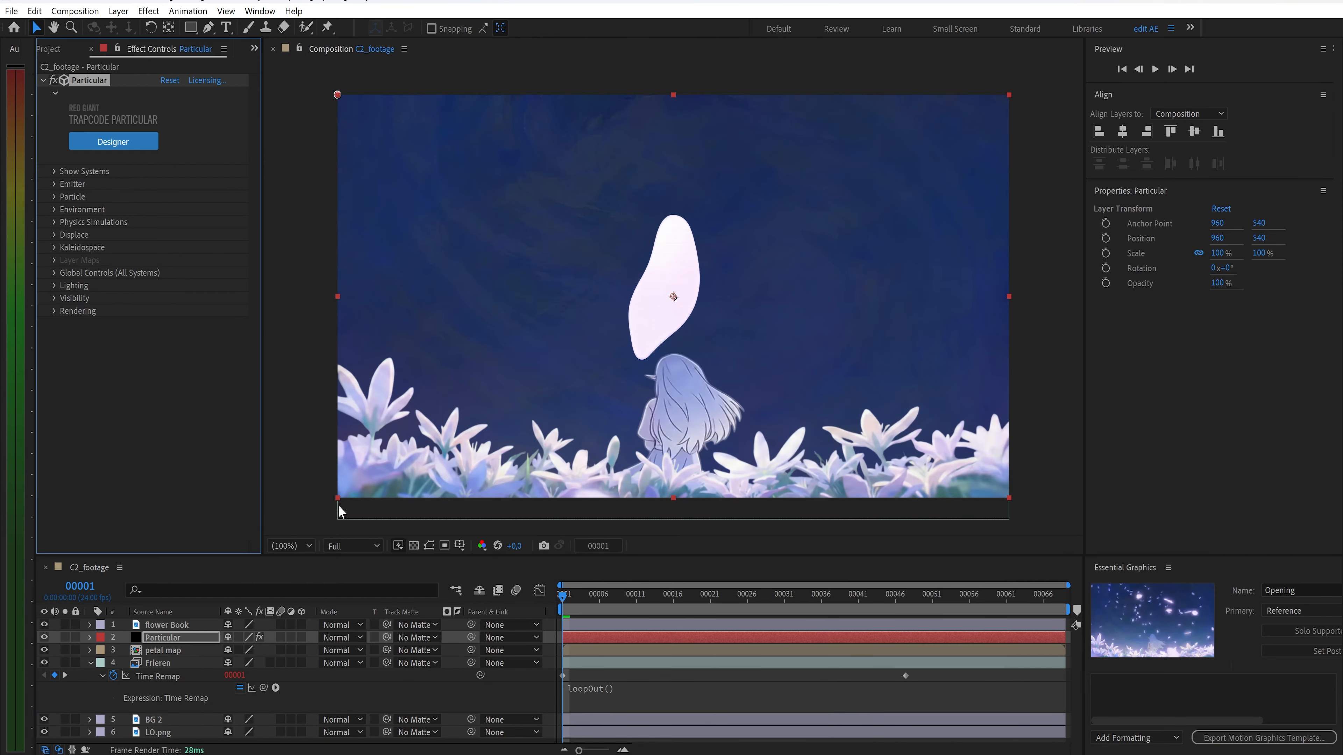
click(639, 641)
key(space)
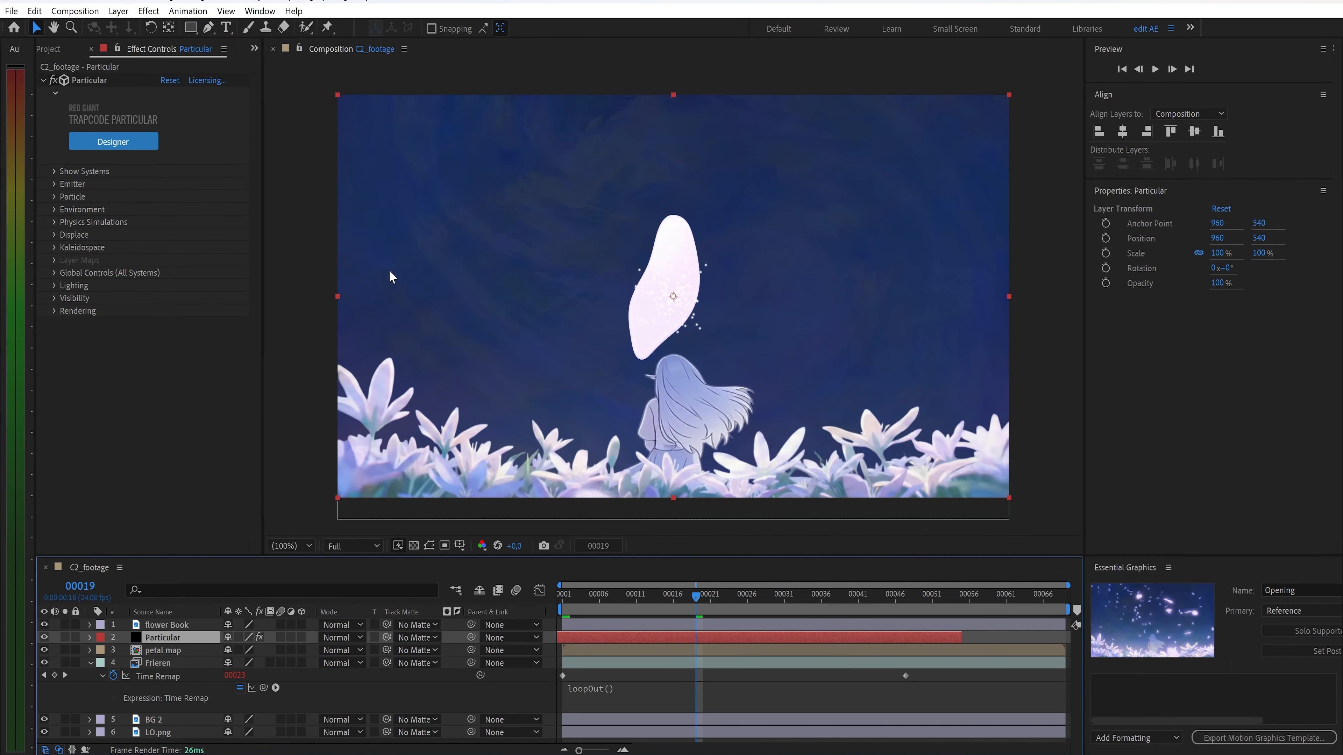
Set the particle type of the Particular effect to Sprite
click(55, 196)
click(201, 234)
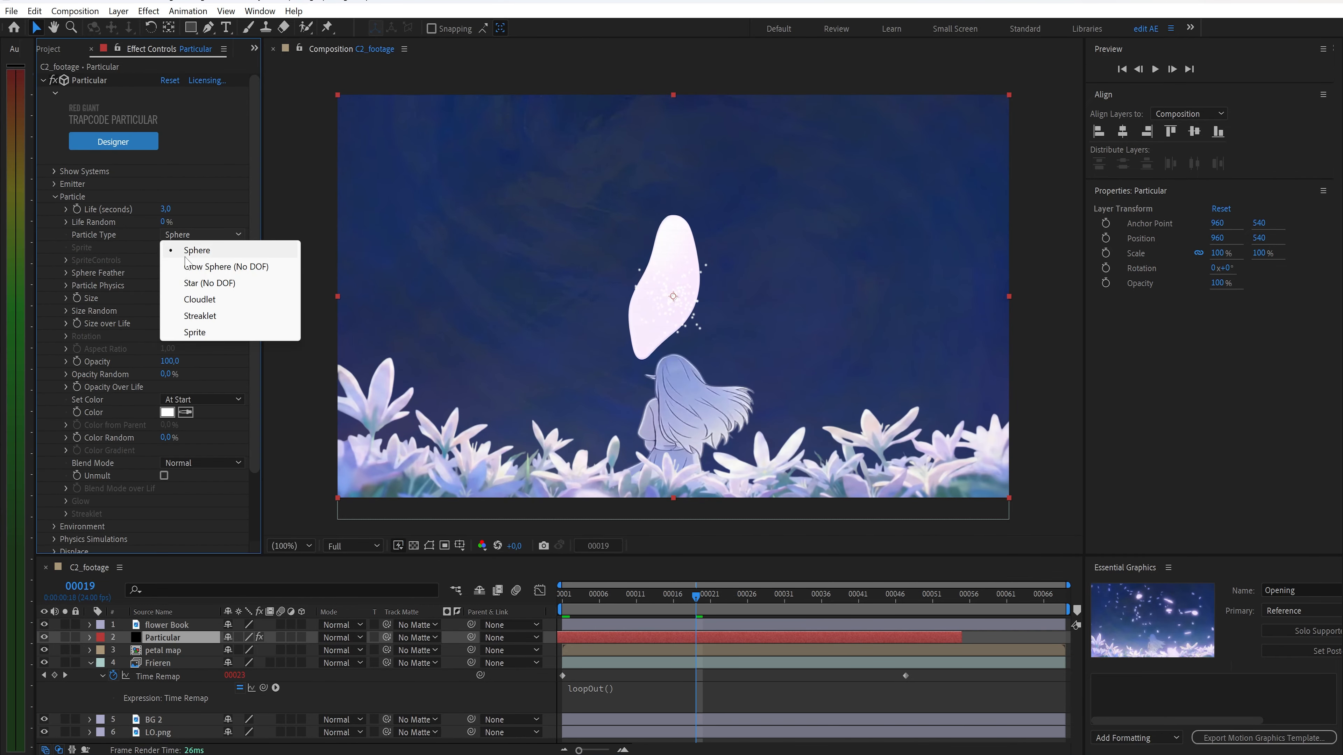
click(204, 334)
Use the petal map layer as the sprite with Random - Still Frame time sampling, and hide the petal map layer itself
click(66, 260)
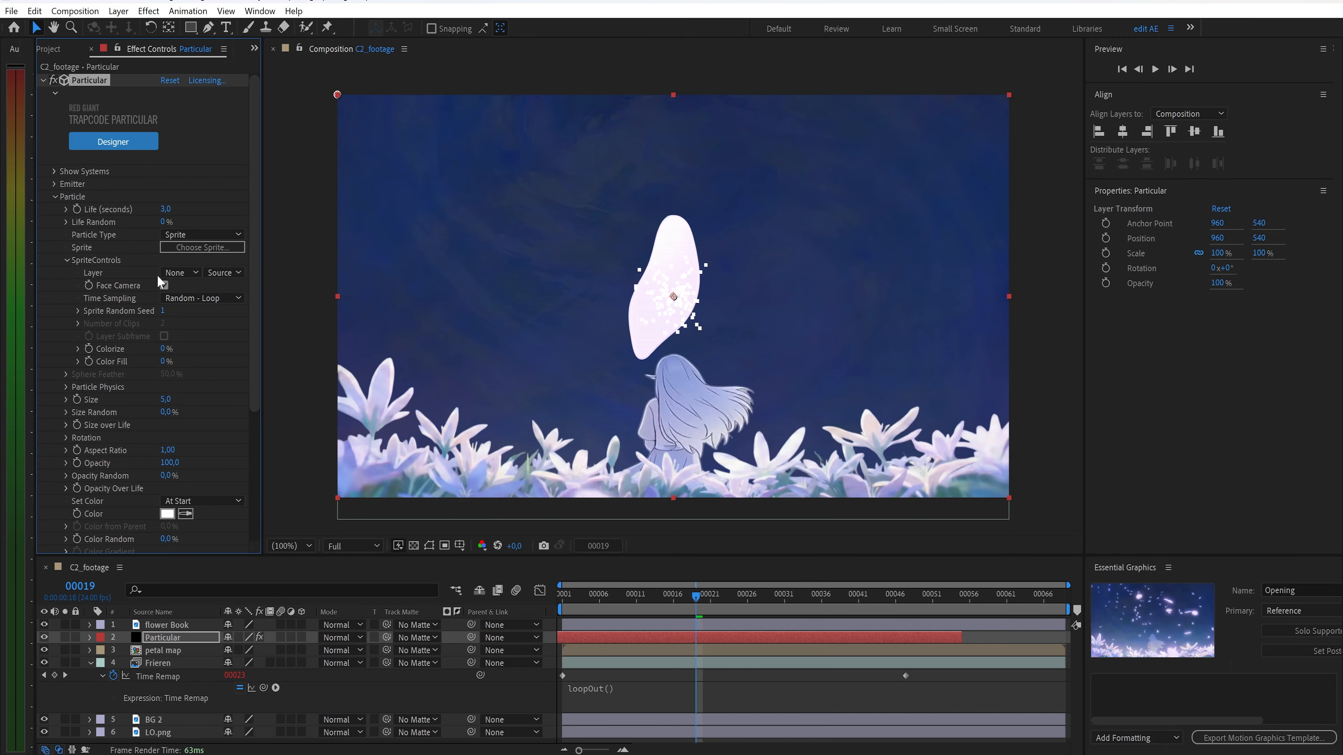
click(177, 273)
click(203, 345)
click(200, 298)
click(223, 379)
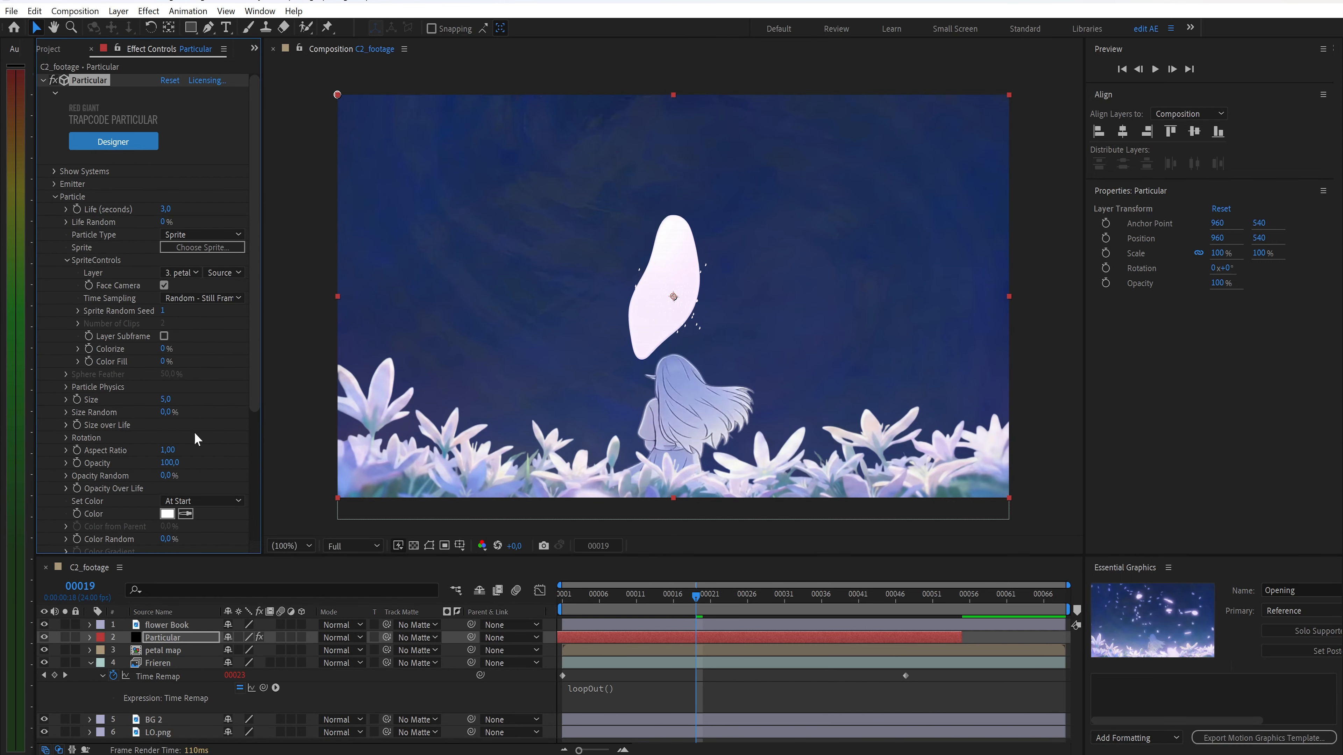
click(44, 651)
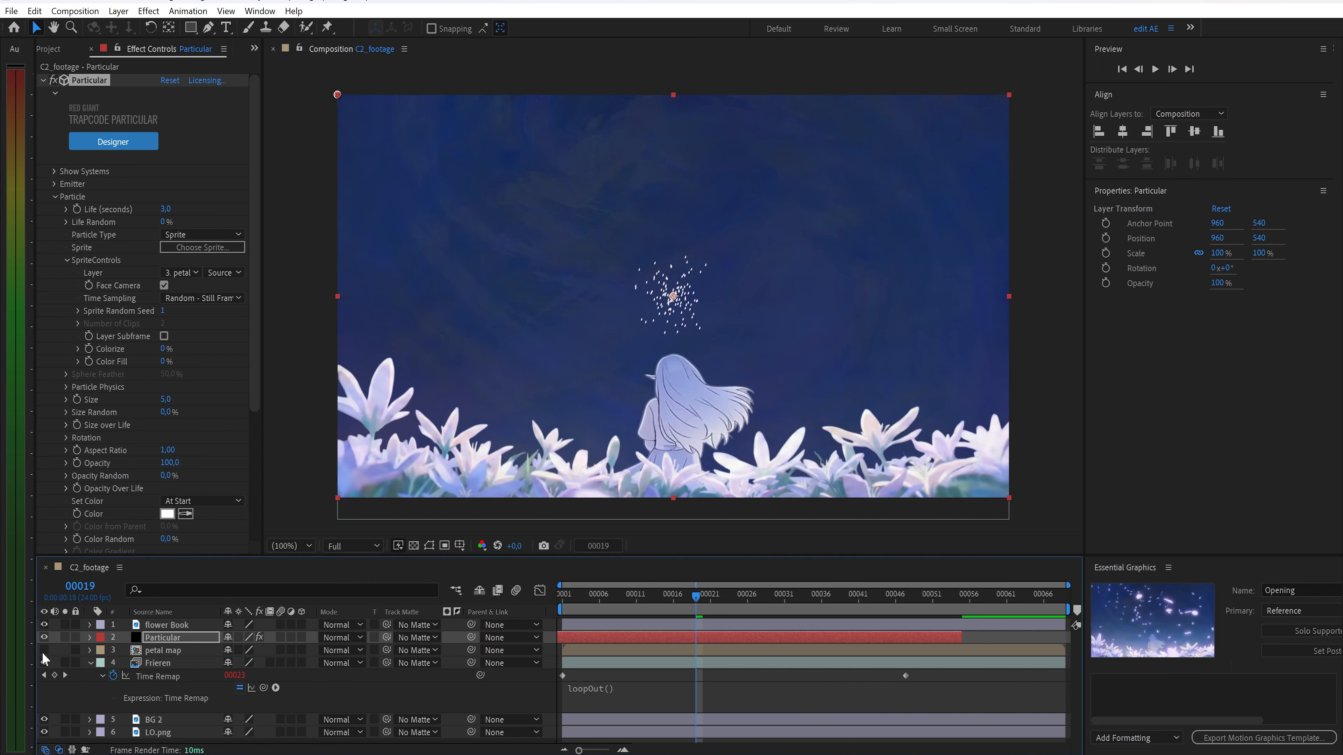
Open the Particular Designer and set the emitter to 70 particles per second
click(132, 142)
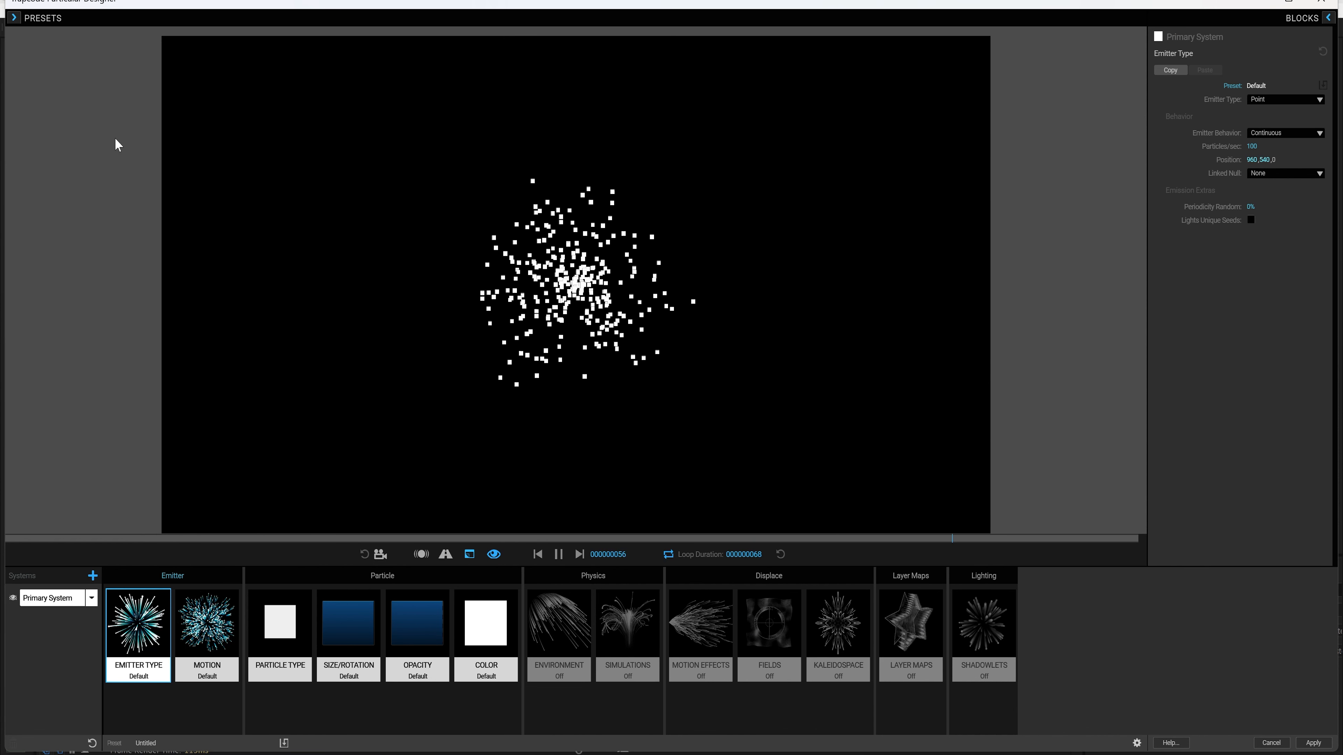
click(1251, 145)
text(70)
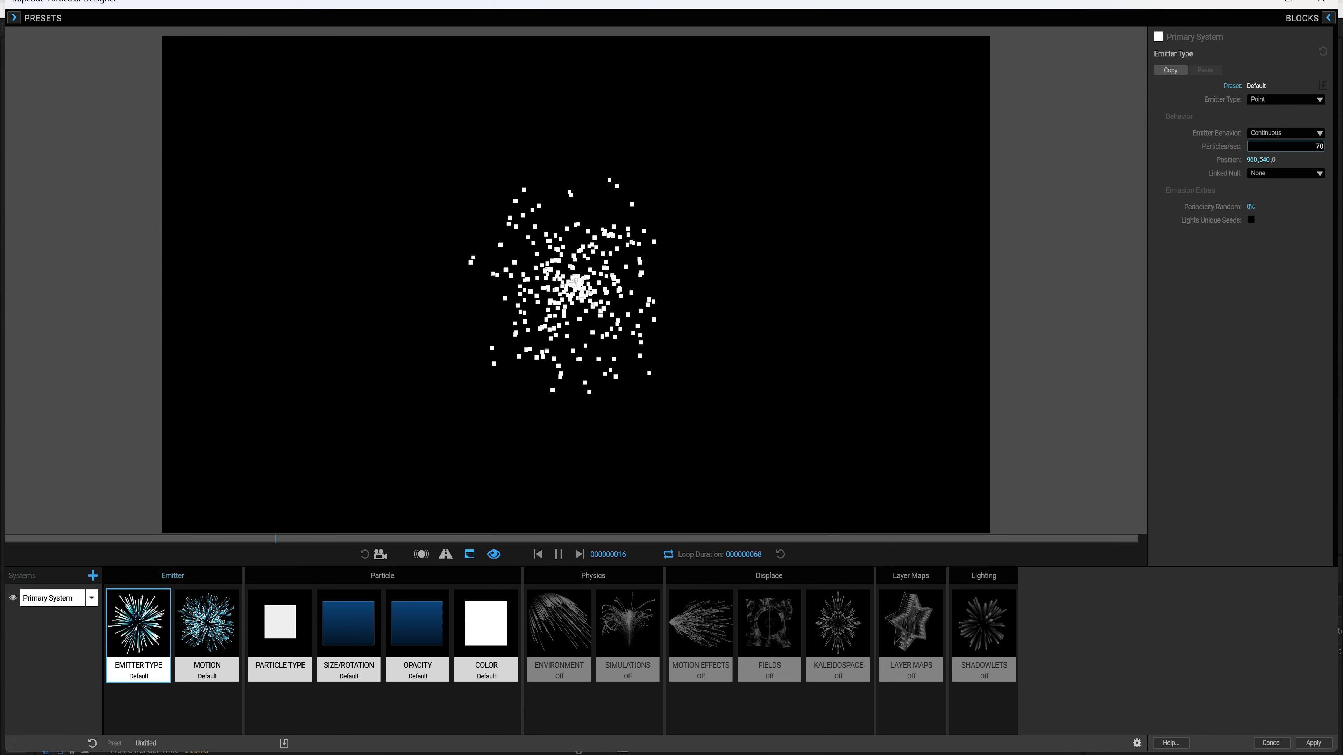
key(Return)
Set the emitter position to X -120 and Y -170, outside the frame's upper-left corner
click(1250, 159)
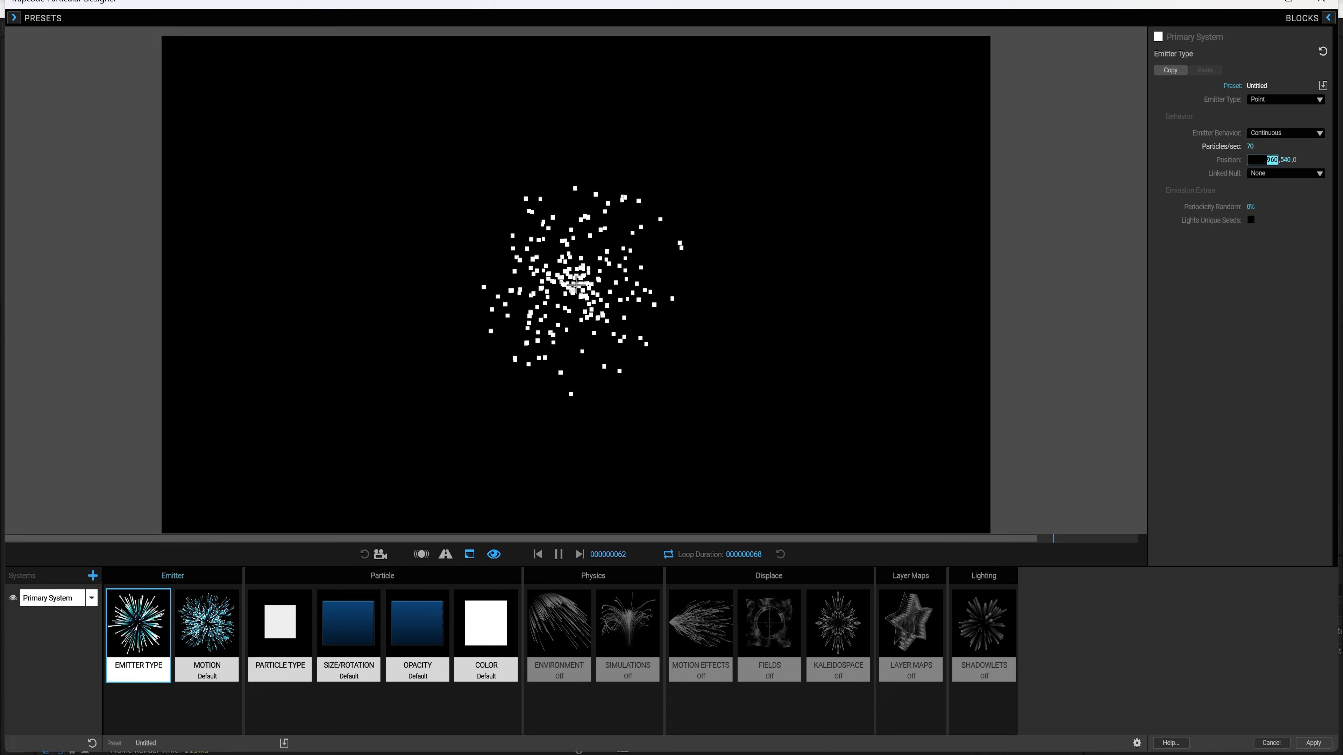
text(-120)
key(Return)
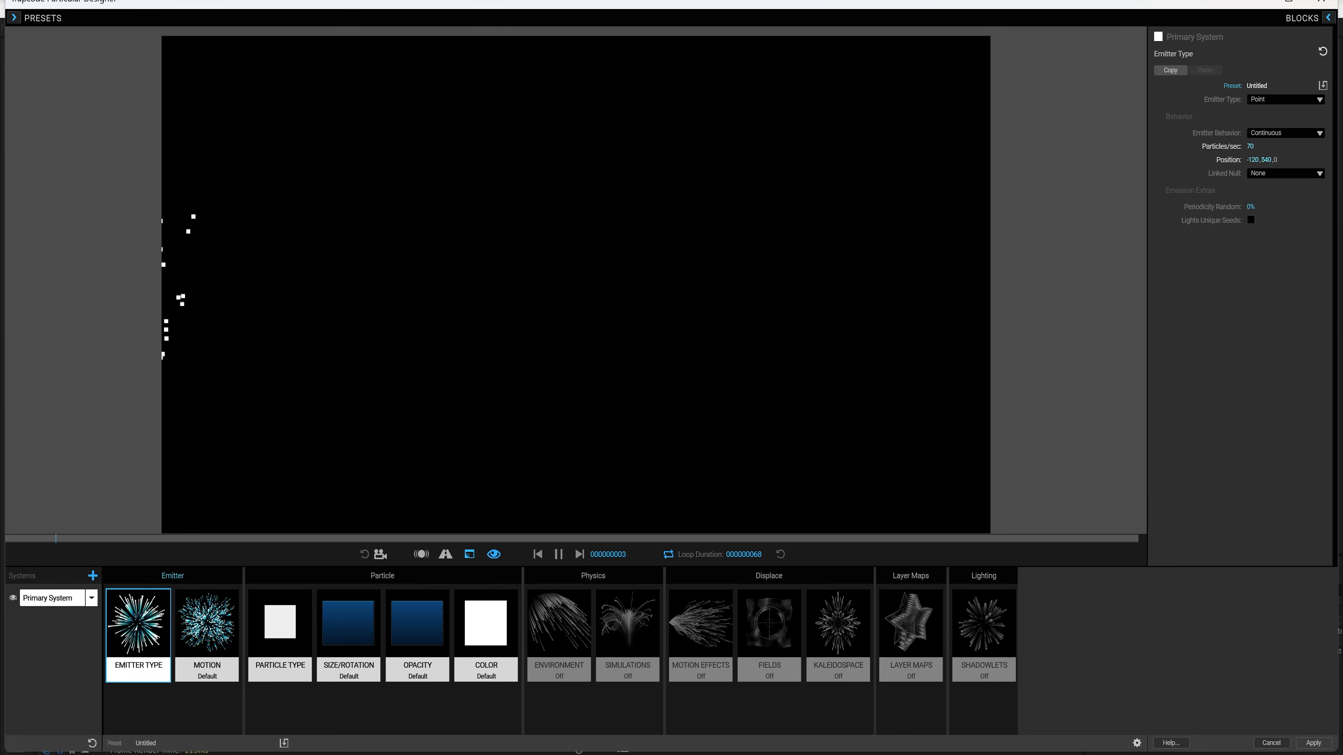
click(1267, 160)
text(-170)
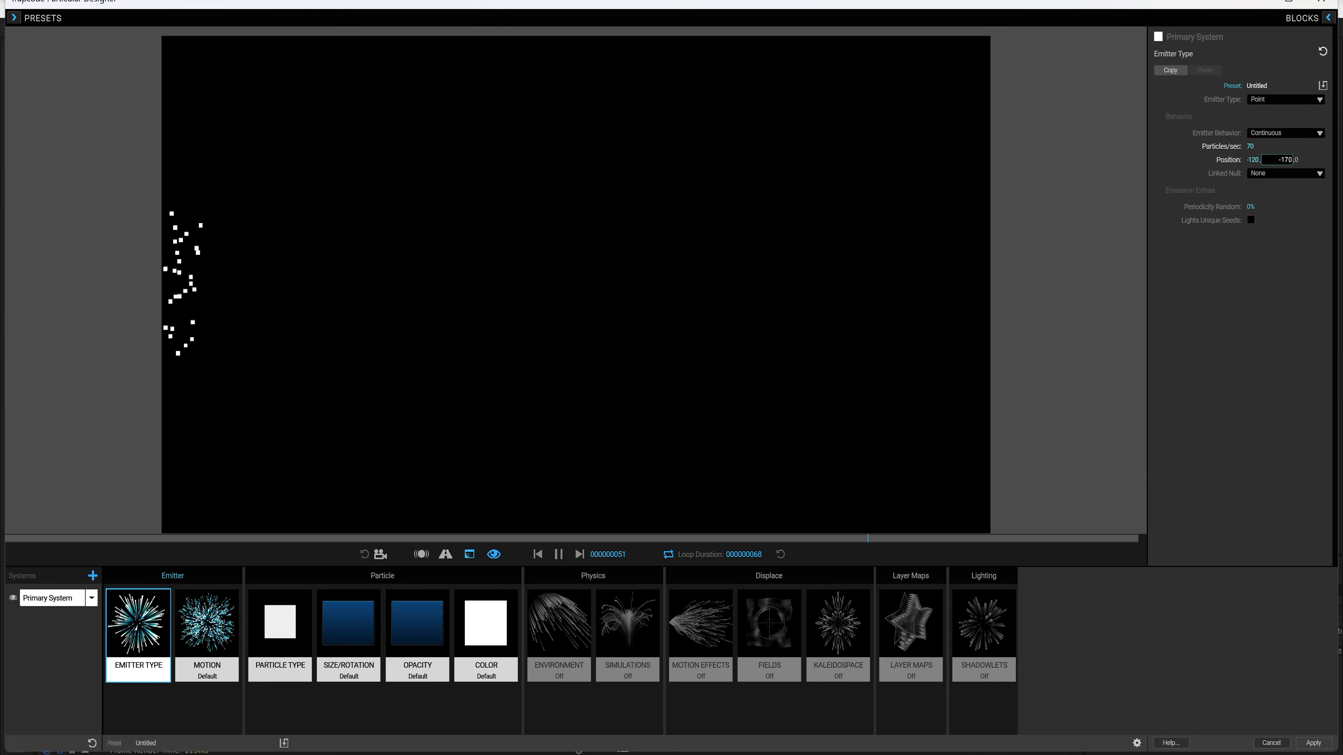
key(Return)
Set the emitter motion rotation to X -53°, Y 10° and Z -49°
click(194, 632)
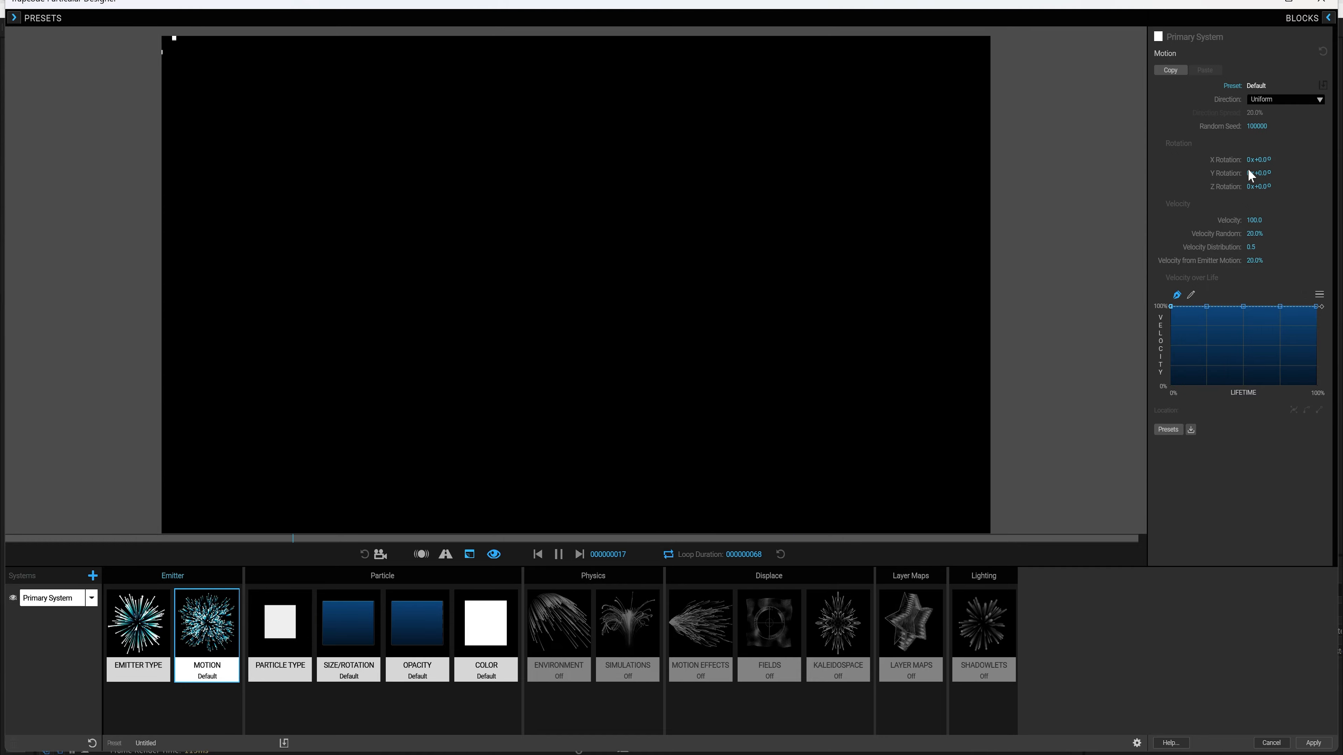
text(-53)
key(Return)
click(1261, 173)
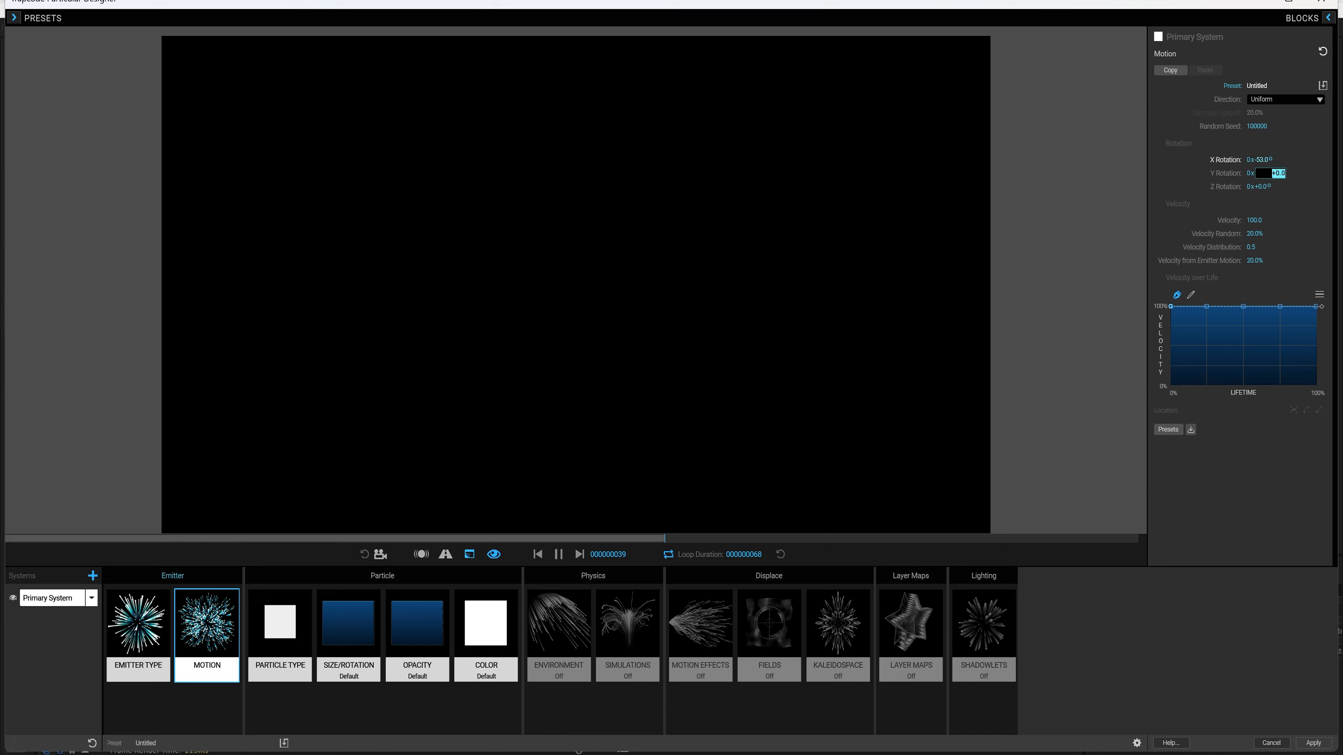
text(10)
key(Return)
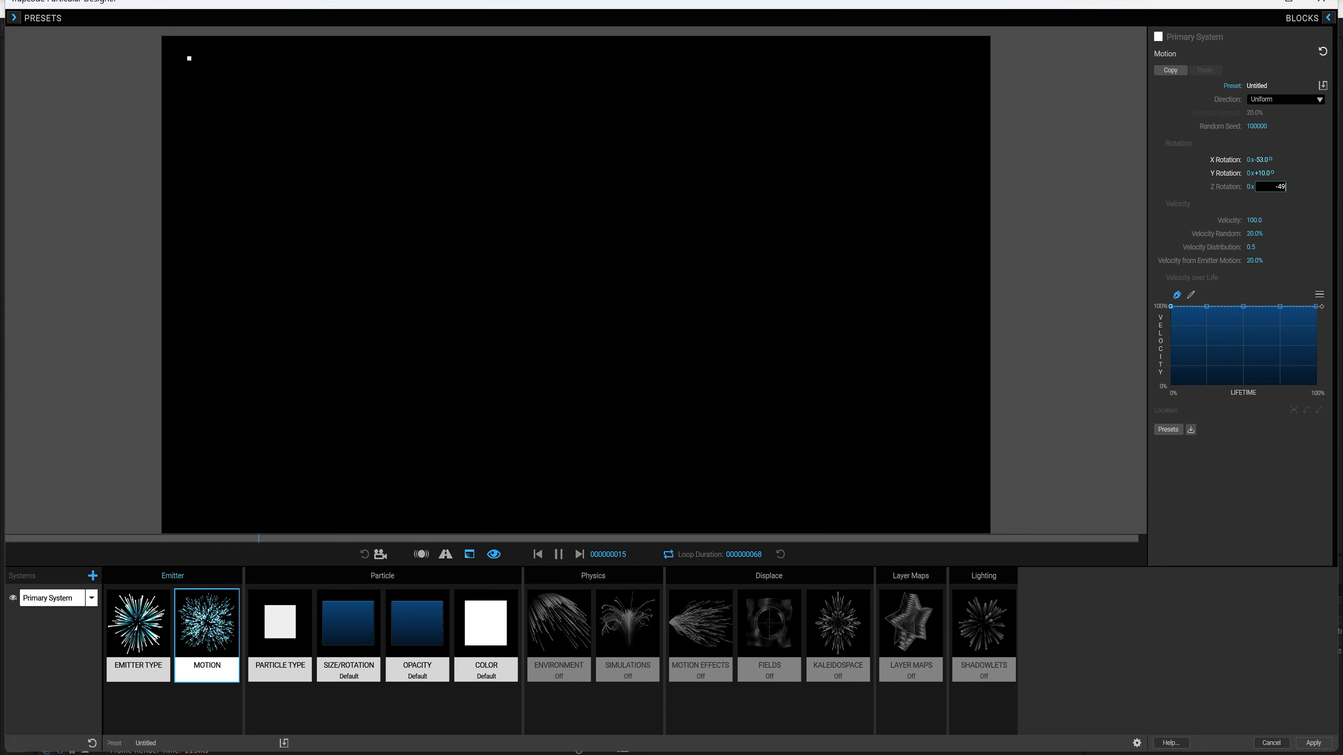
text(-49)
key(Return)
Set the emitter velocity to -500 and the velocity random to 10%
click(1254, 220)
text(-50)
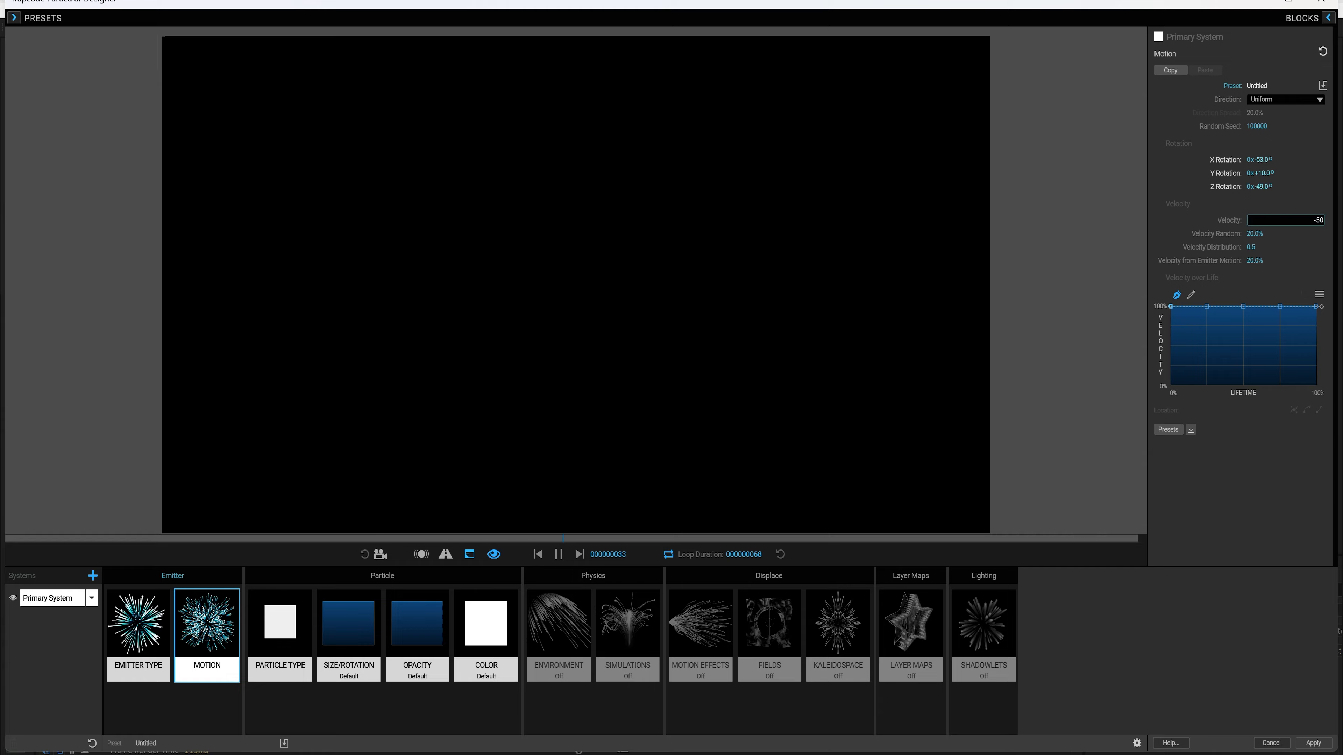
text(0)
key(Return)
click(1251, 234)
text(10)
key(Return)
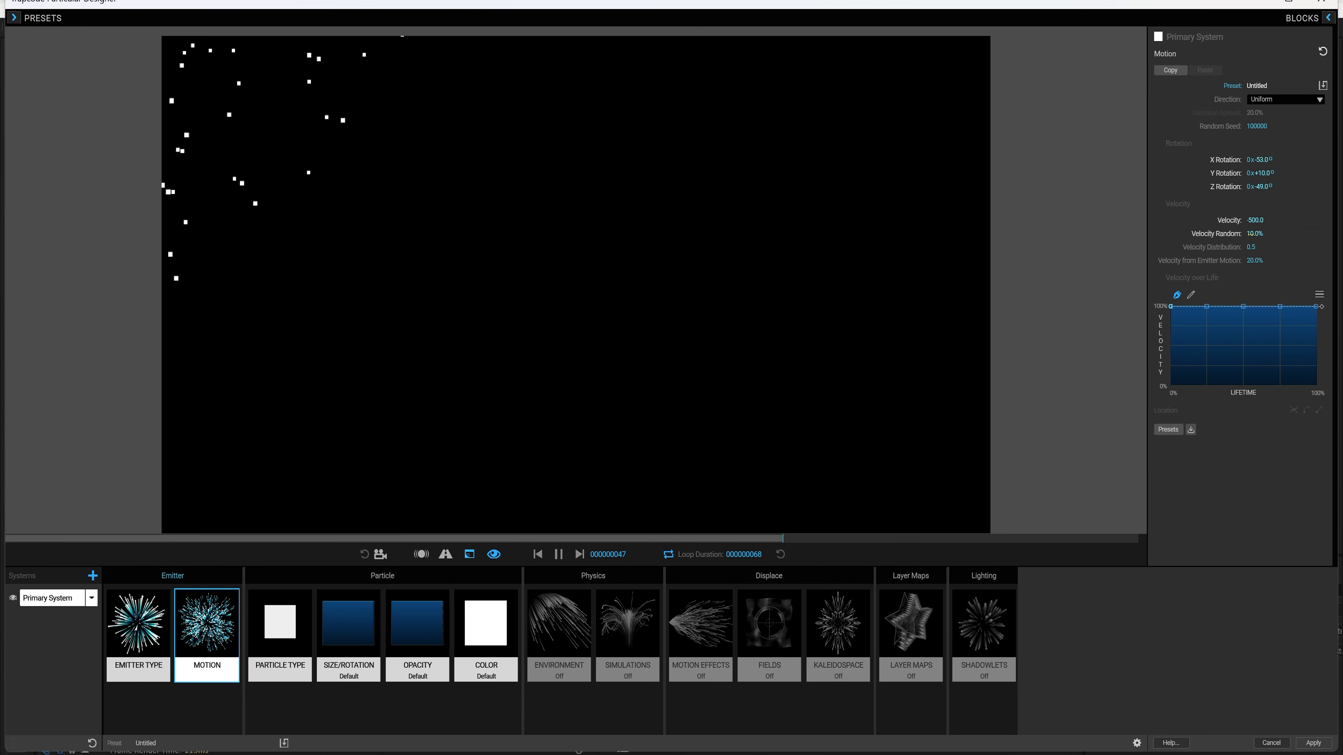
Reshape the Velocity over Life curve to start at about 46% and rise through 75% at 26% lifetime, adjusting both points' interpolation
drag(1170, 306, 1171, 348)
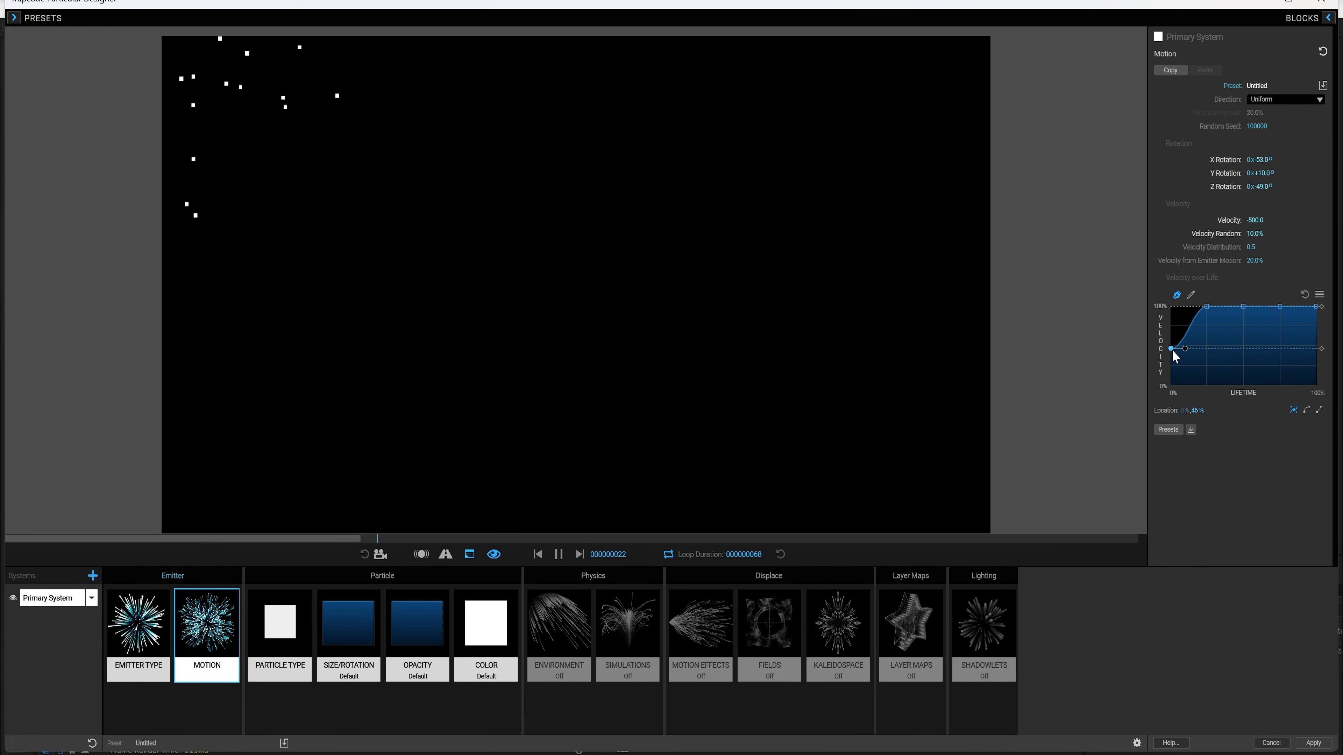
click(1306, 409)
drag(1206, 307, 1208, 325)
click(1306, 408)
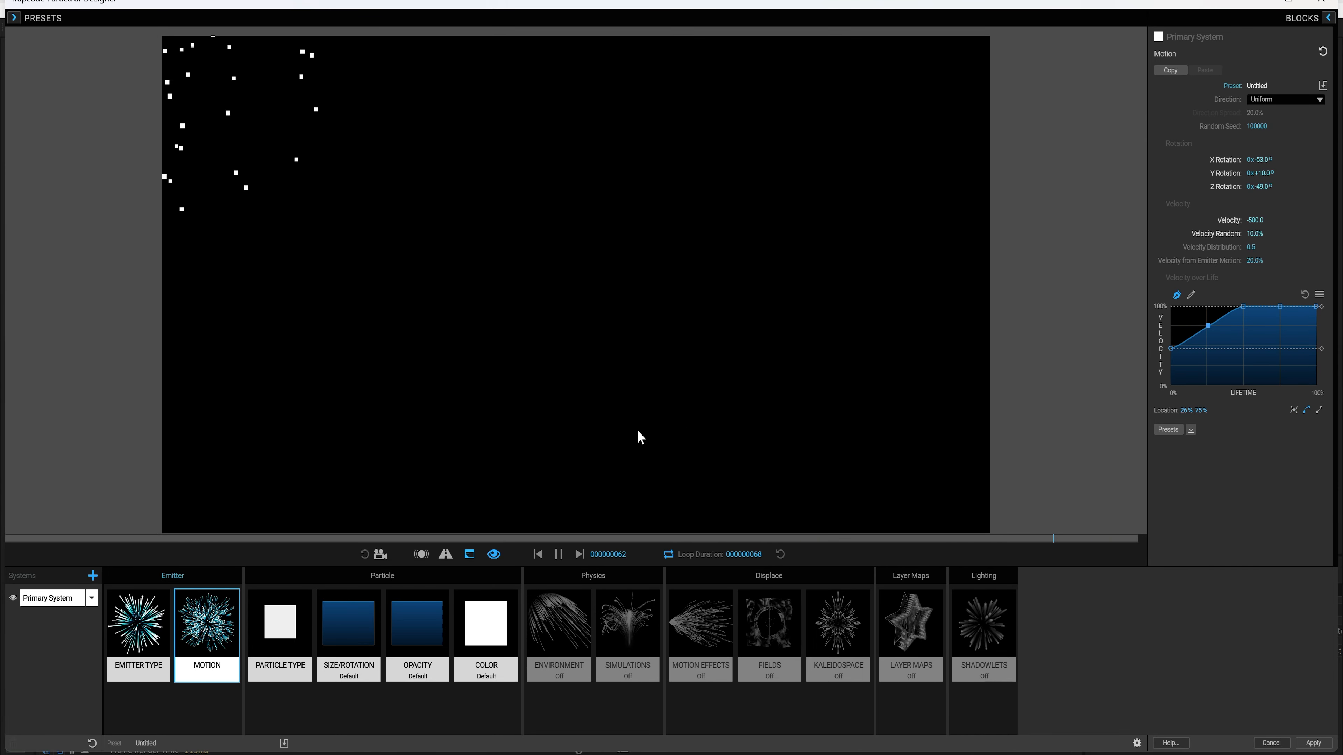
In the particle type settings, set the life to 17 seconds, life random to 1% and the sprite random seed to 30
click(295, 626)
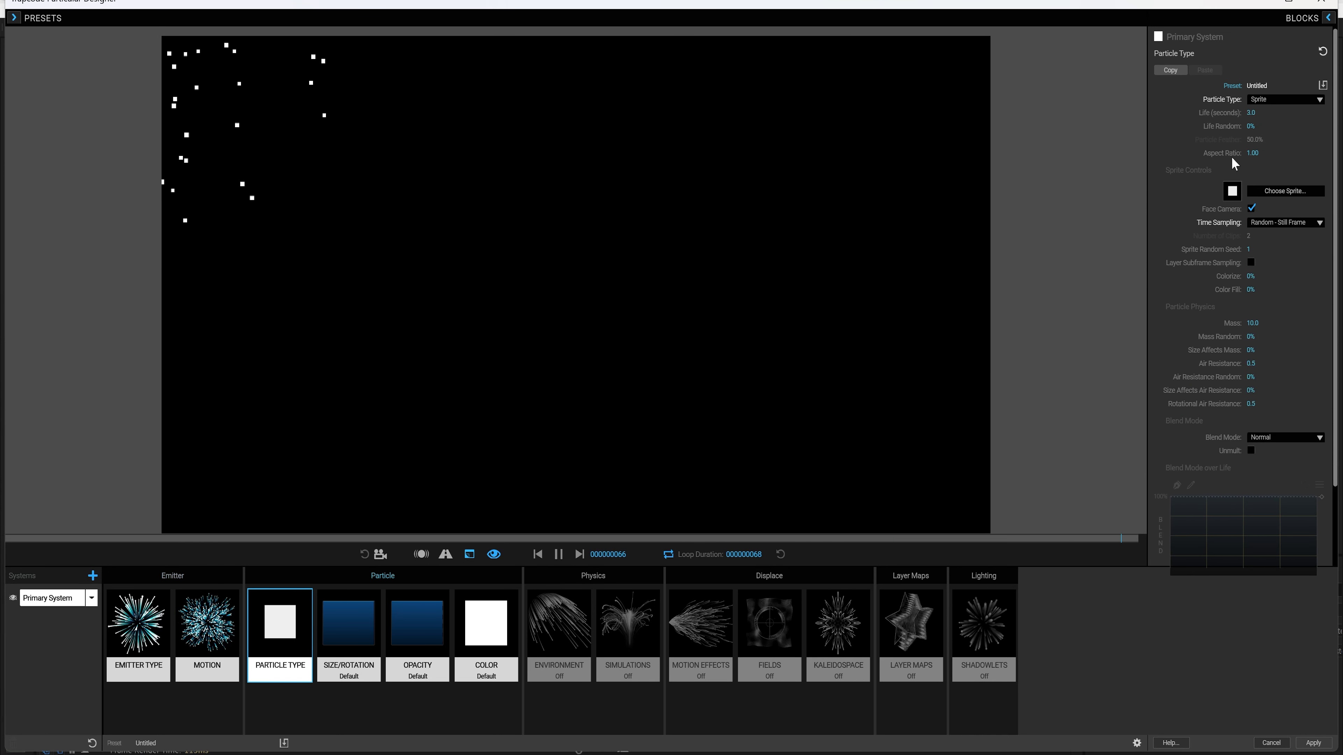
click(1252, 113)
text(17)
key(Return)
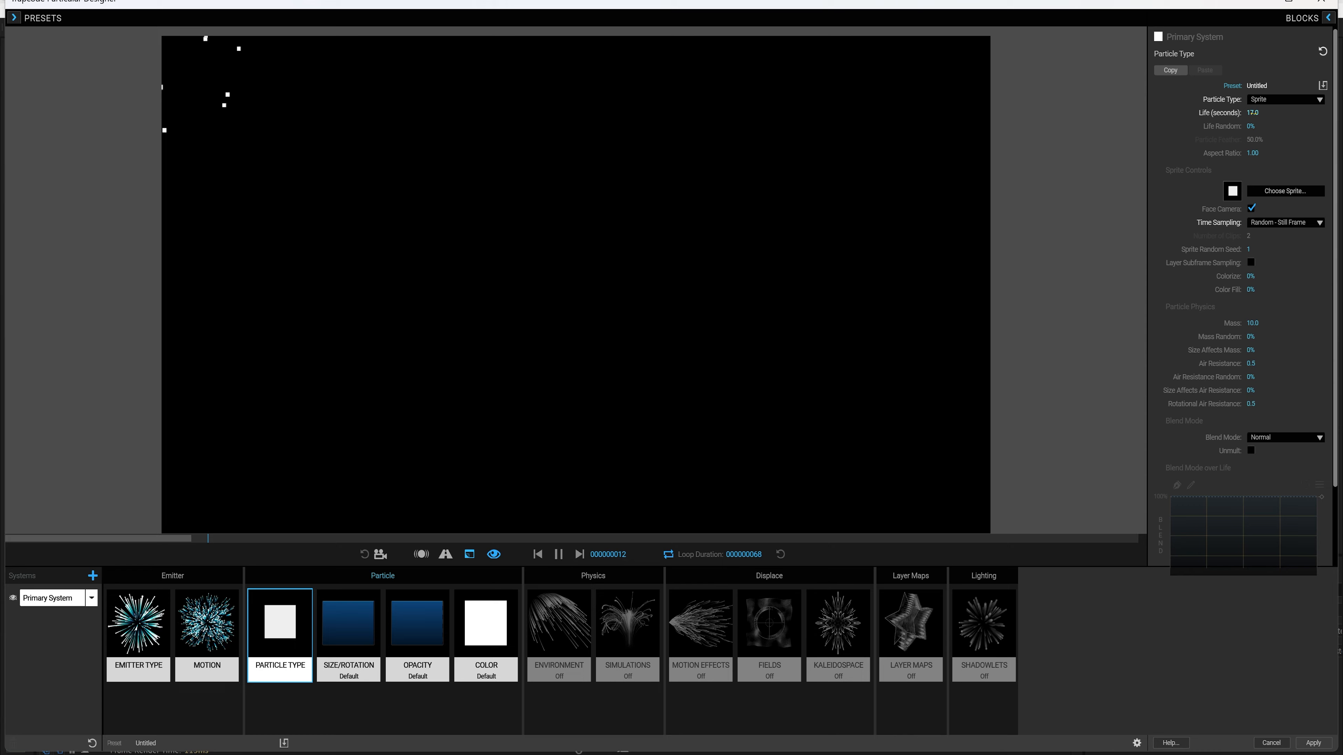
click(1251, 126)
text(1)
key(Return)
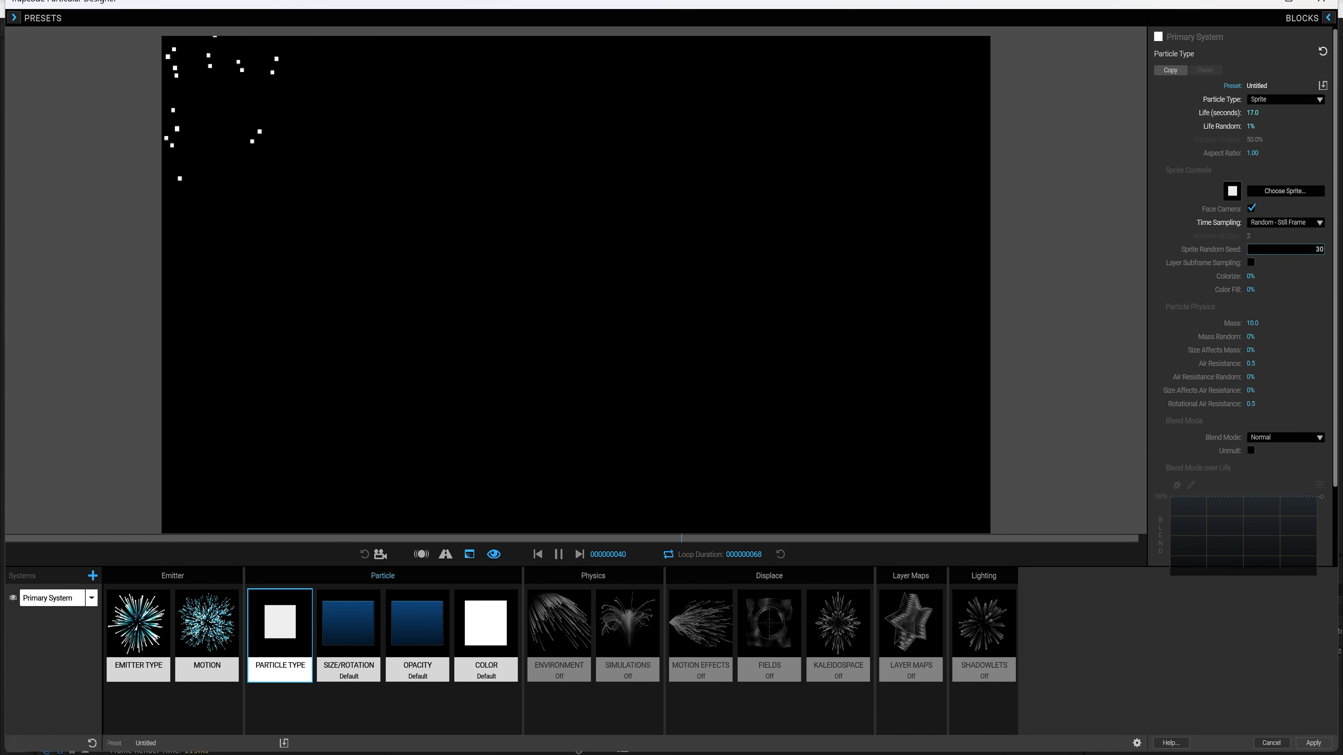
Set the particle size to 20 with 5% size random, and lower the Size over Life curve's start to about 58%
click(358, 639)
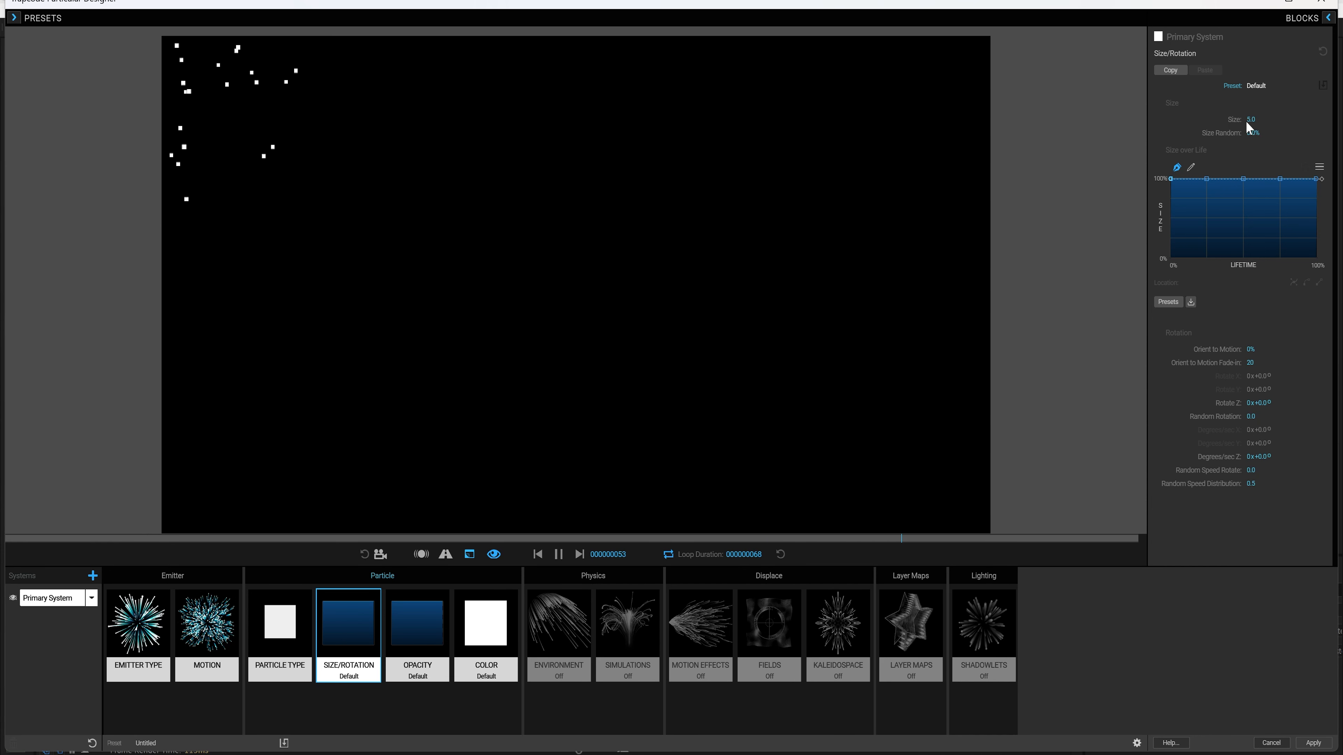
key(Return)
click(1251, 132)
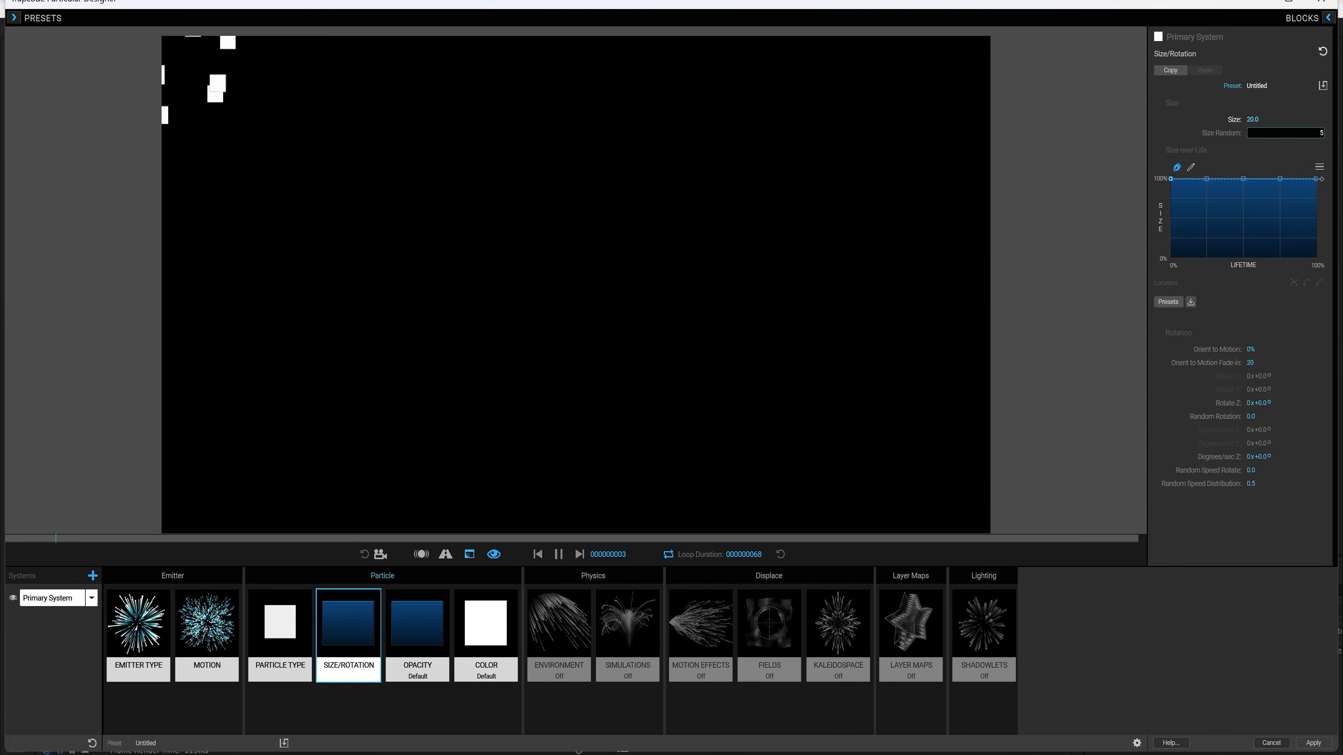
text(5)
key(Return)
drag(1171, 180, 1171, 212)
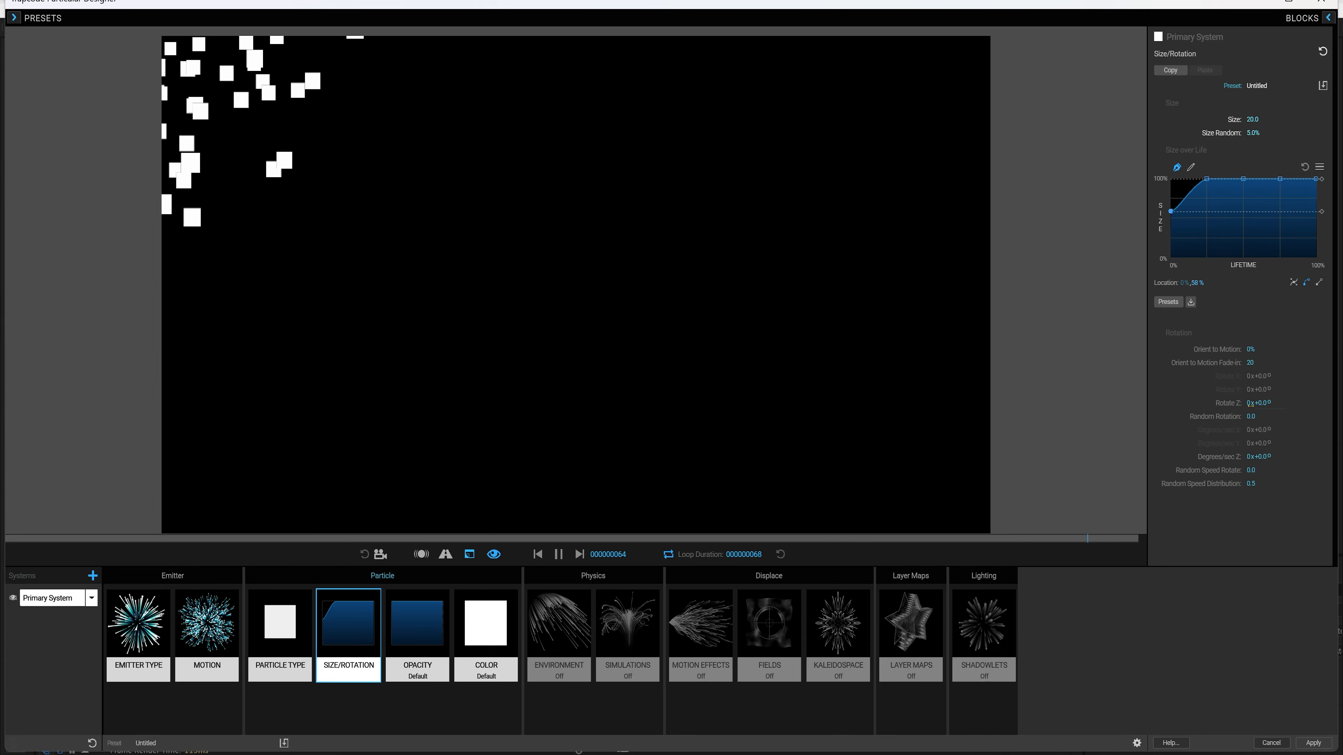
Set the particles' random rotation to 50 and their Z spin to 60 degrees per second
click(1252, 416)
text(50)
key(Return)
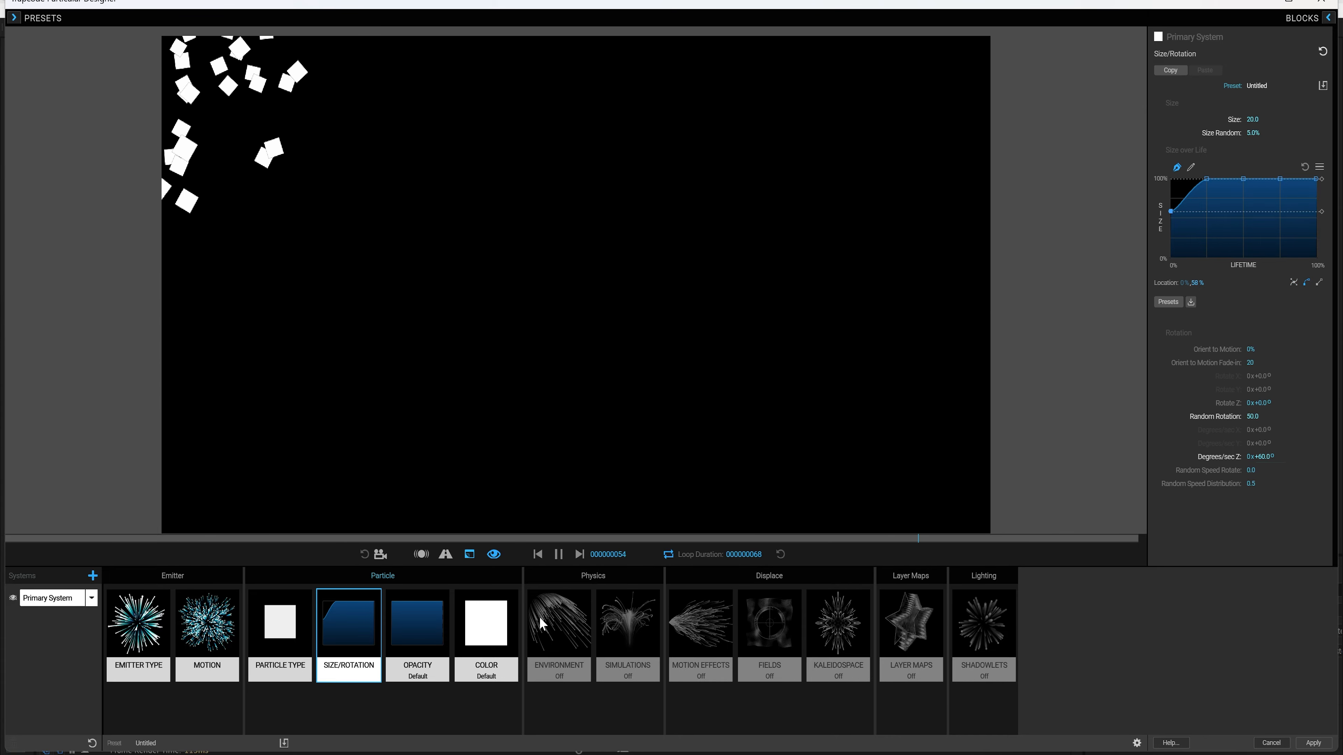
Lower the start of the Opacity over Life curve to about 65% and set the opacity random to 50%
click(445, 643)
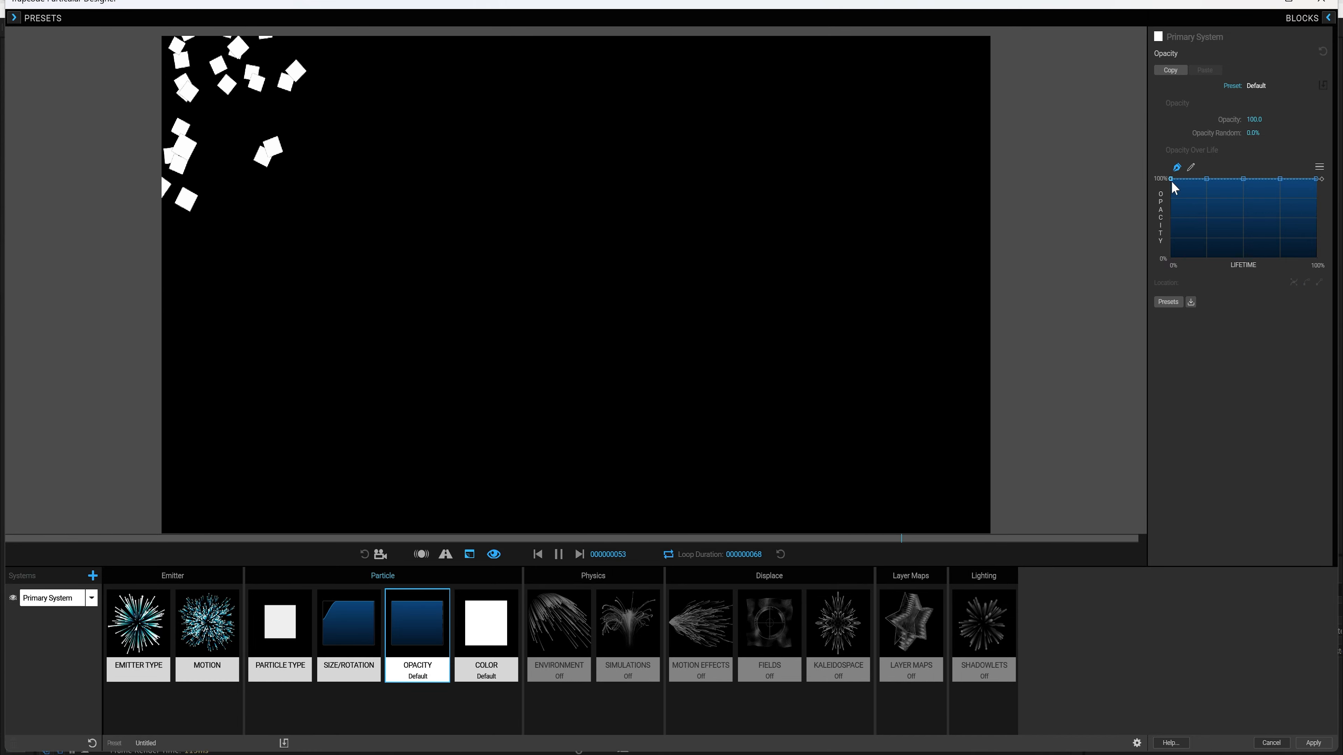
drag(1171, 180, 1171, 207)
click(1253, 133)
text(50)
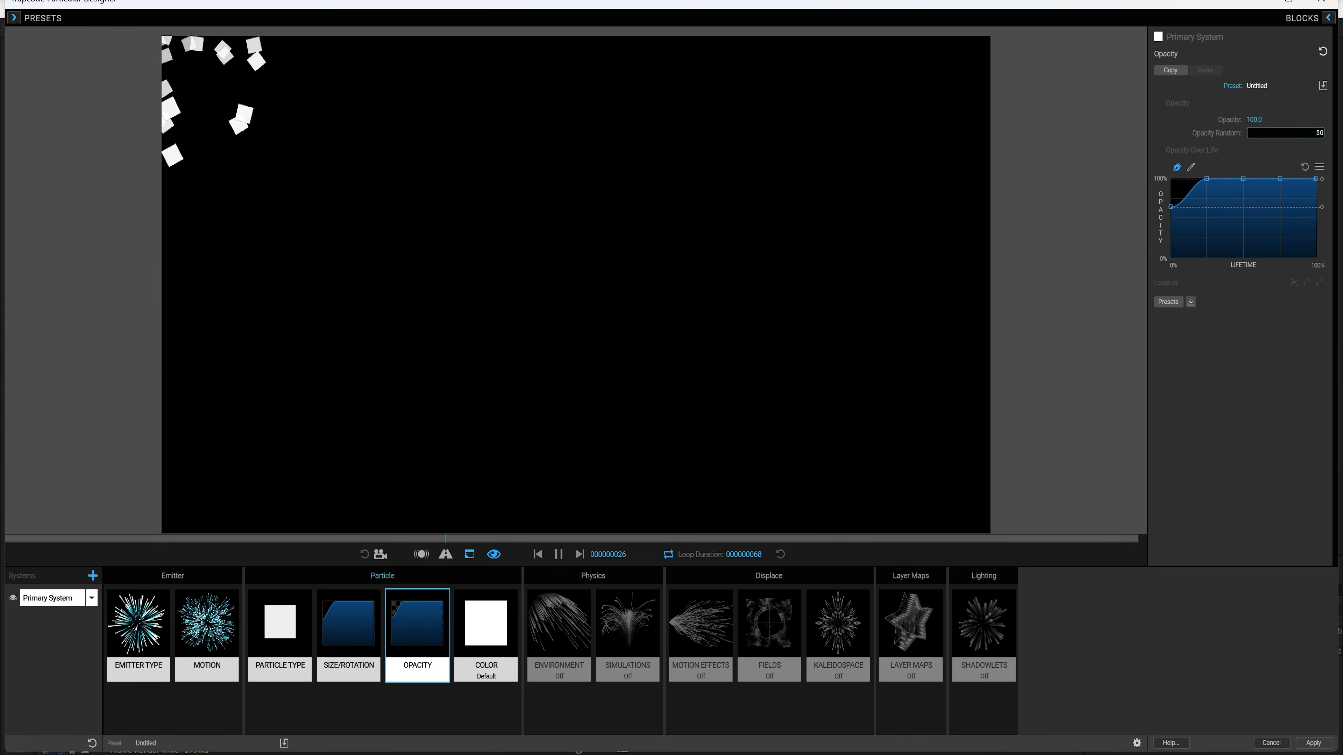
key(Return)
In the environment physics, set the gravity to 5 and Wind X to 30
click(545, 608)
click(1251, 99)
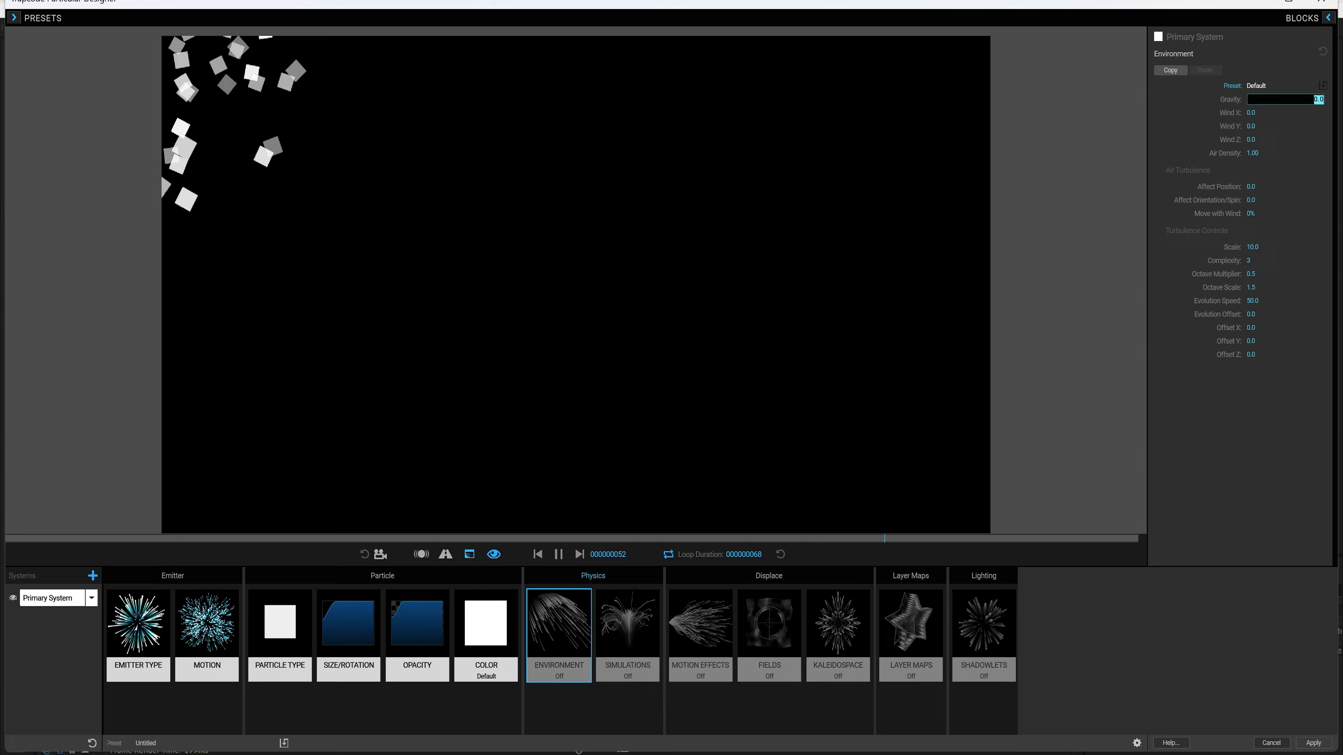
text(5)
key(Return)
click(1250, 112)
text(30)
key(Return)
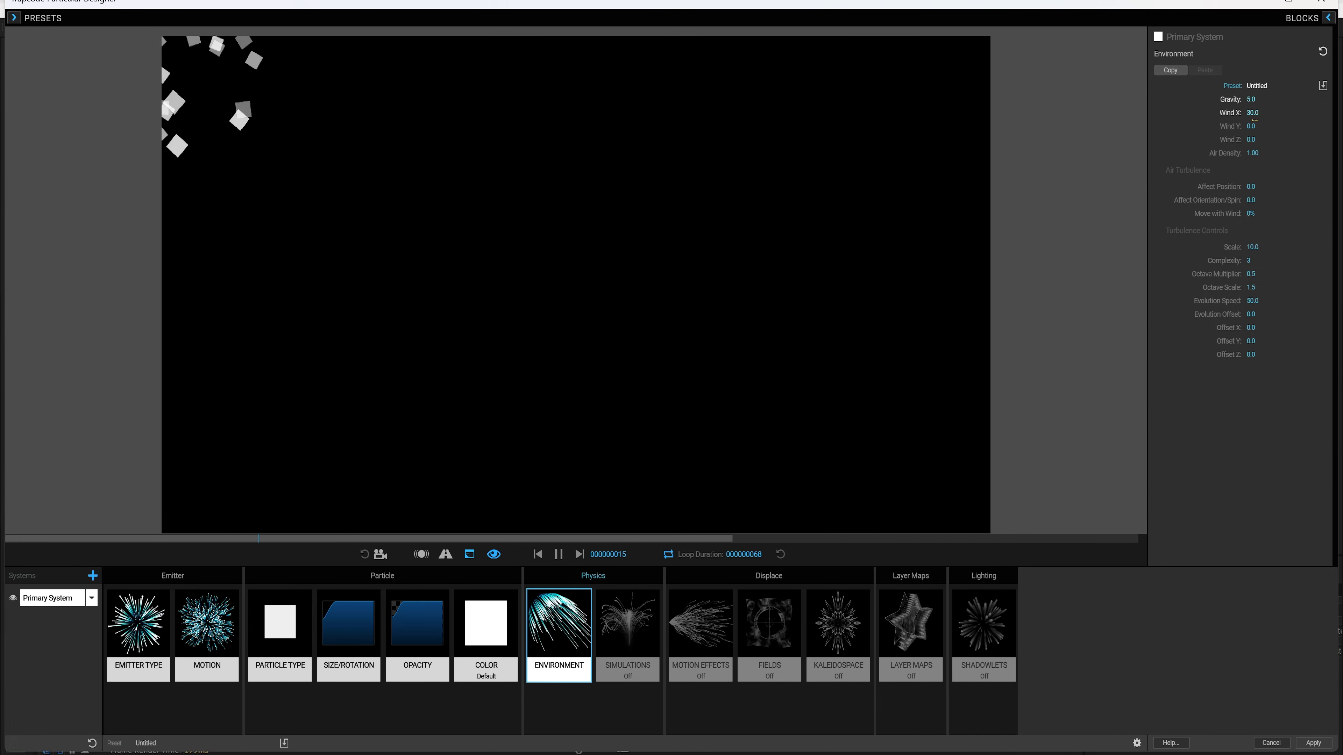
Set Wind Y to 70 and Wind Z to 30 in the environment physics
click(1250, 126)
text(70)
key(Return)
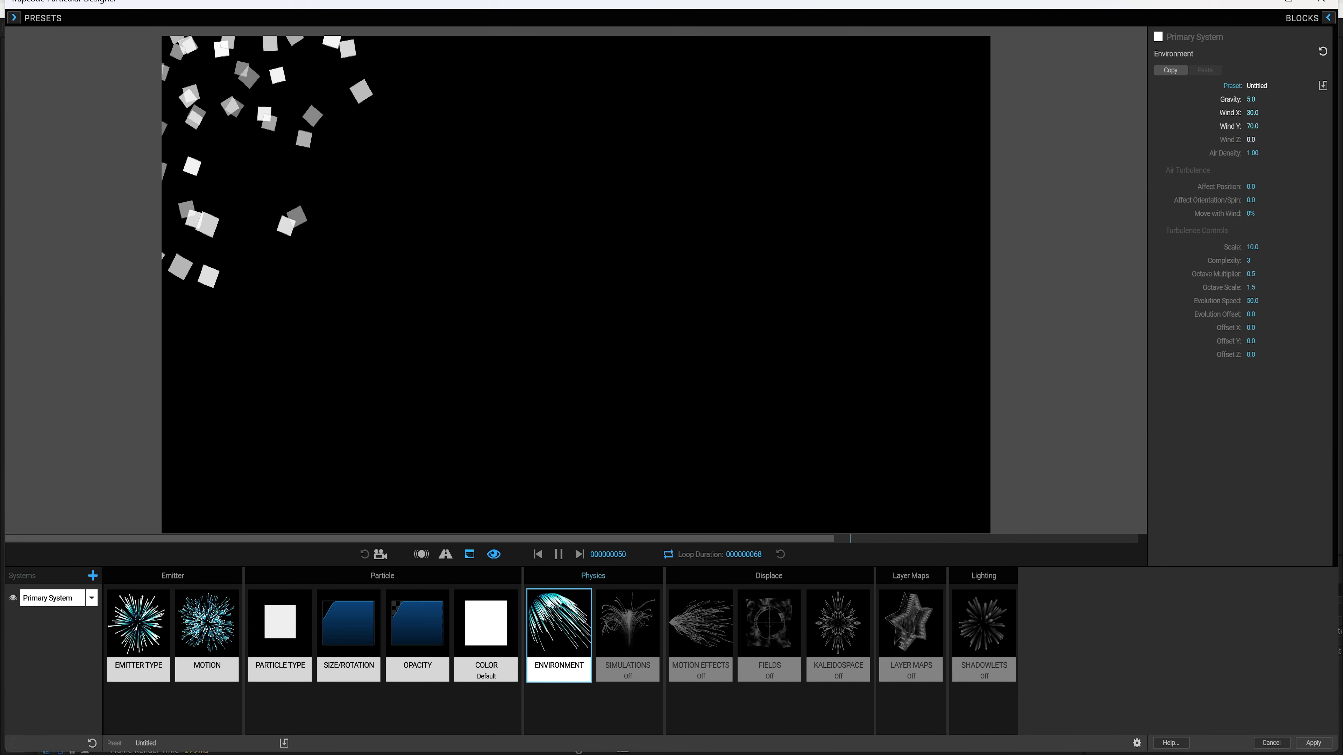
click(1252, 139)
text(30)
key(Return)
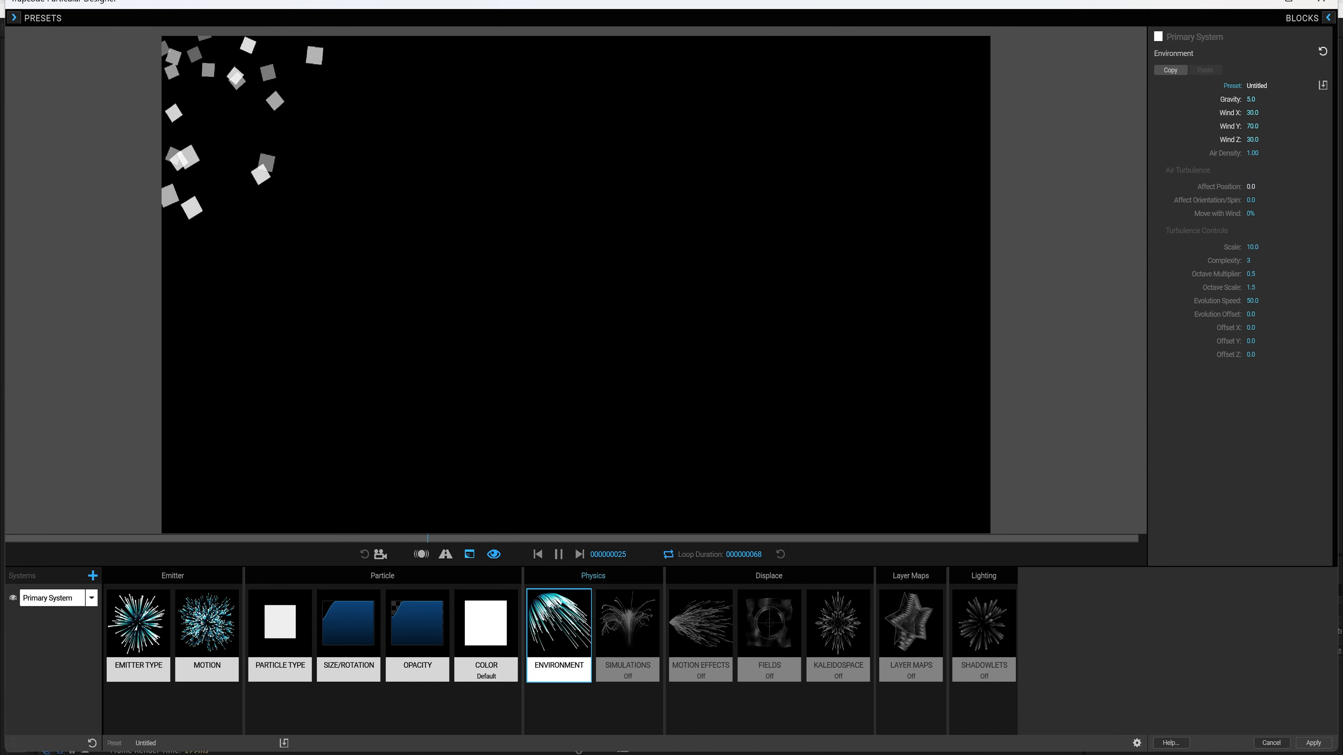
Set the air turbulence's Affect Position to 50, Move with Wind to 100% and turbulence Scale to 0
text(50)
key(Return)
click(1249, 213)
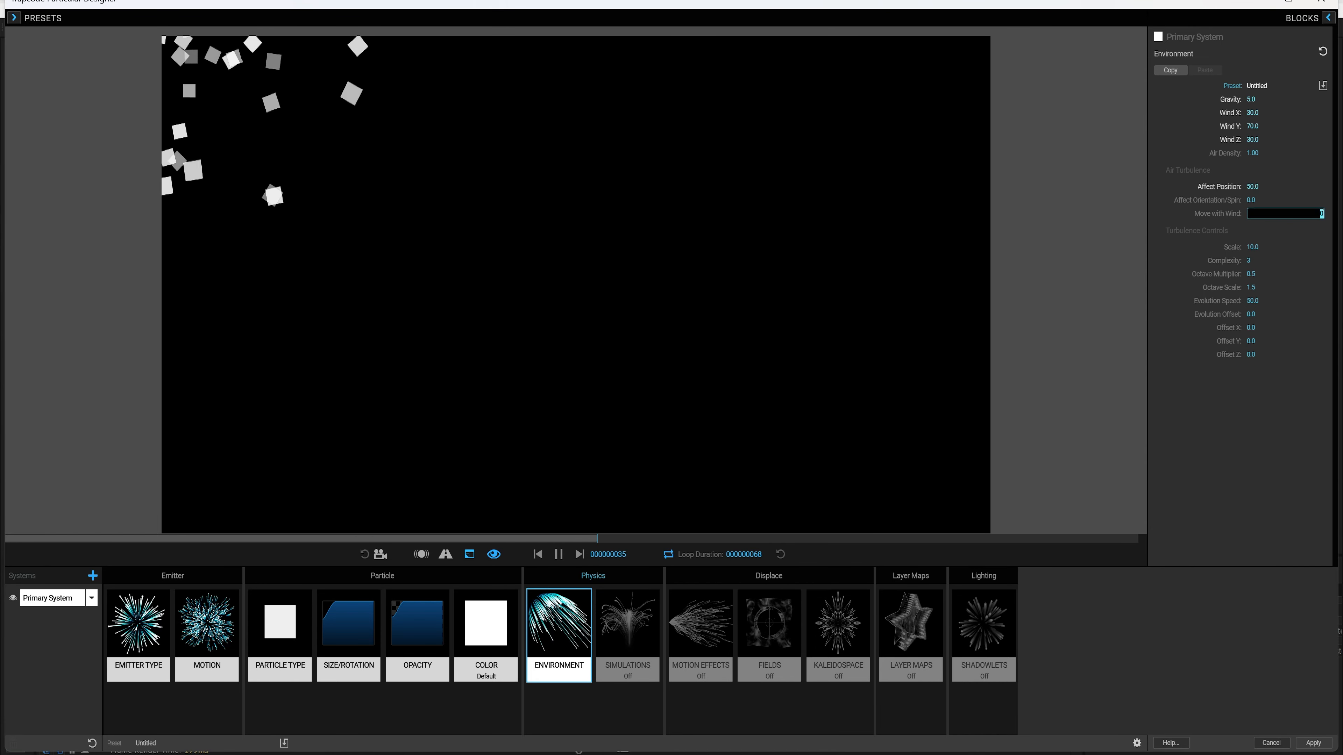
text(100)
key(Return)
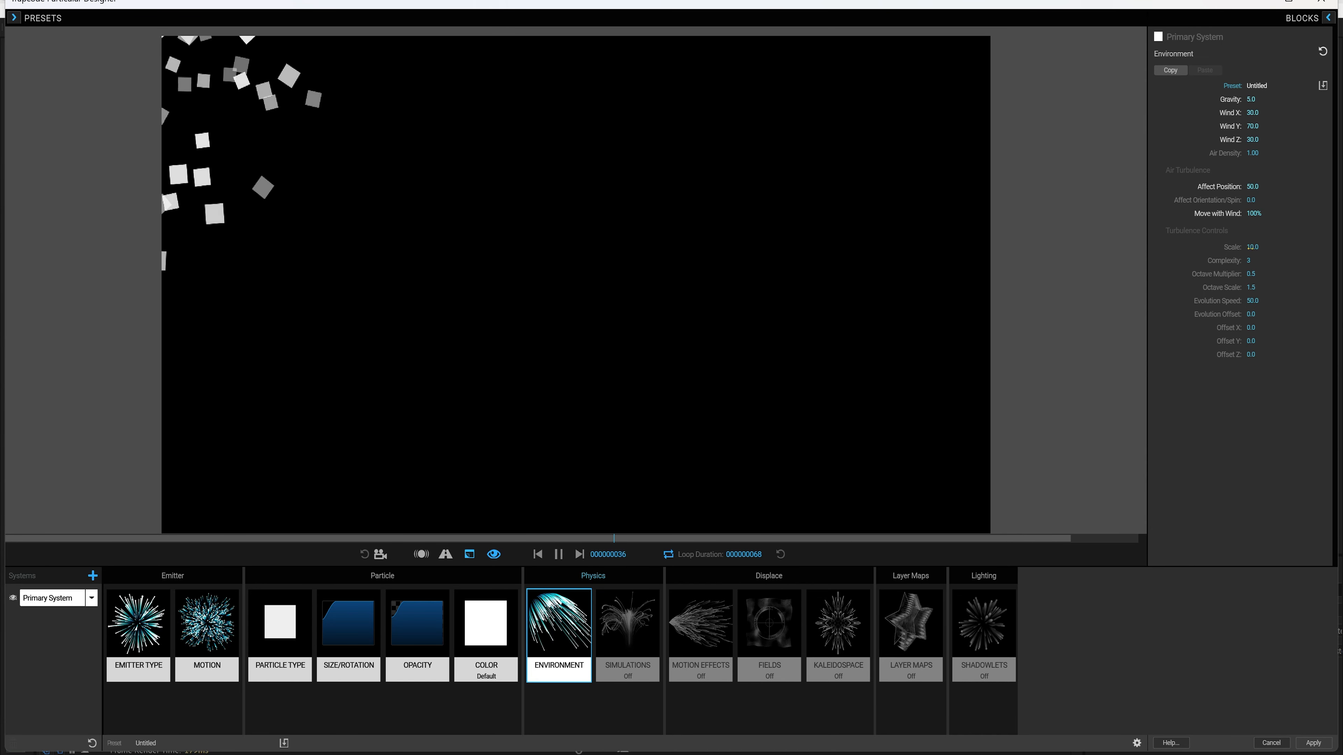
click(1251, 247)
text(0)
key(Return)
In the motion effects, set the particles' drift to 50 in X, 2 in Y and 1 in Z
click(717, 612)
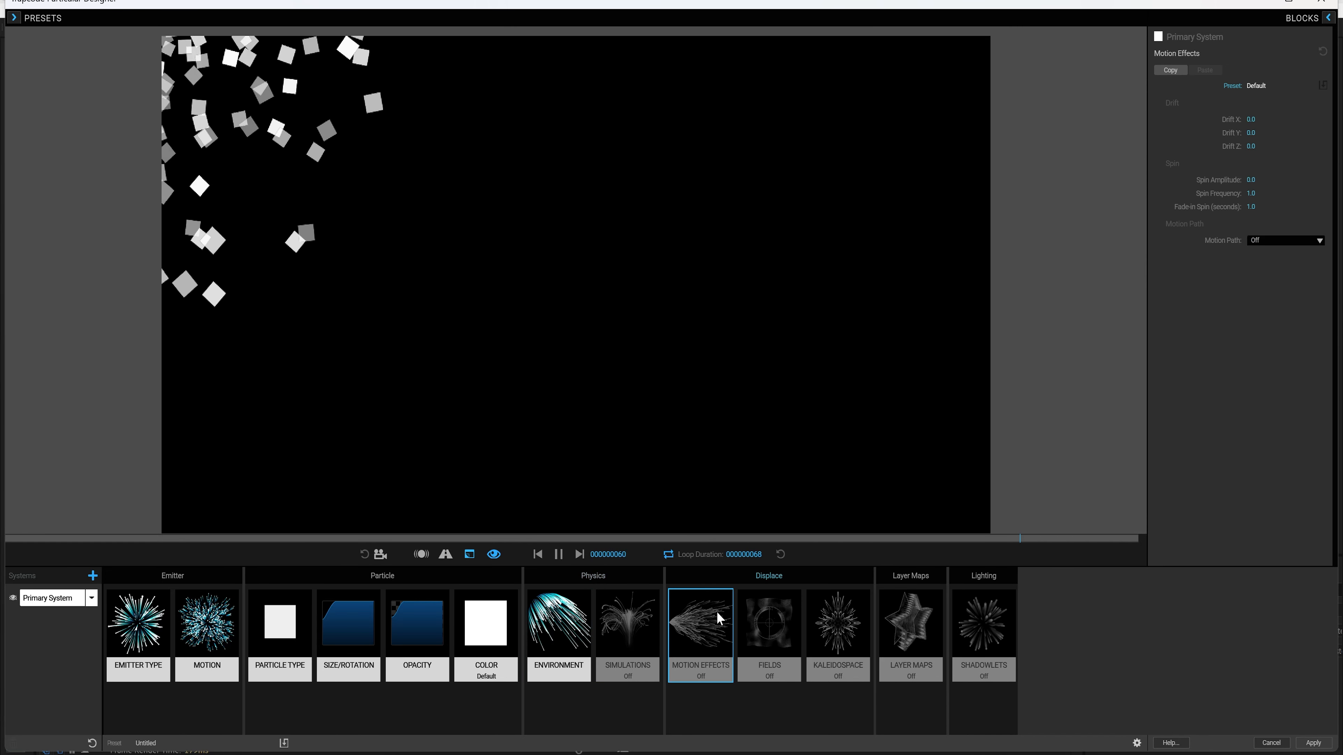
click(1251, 119)
text(50)
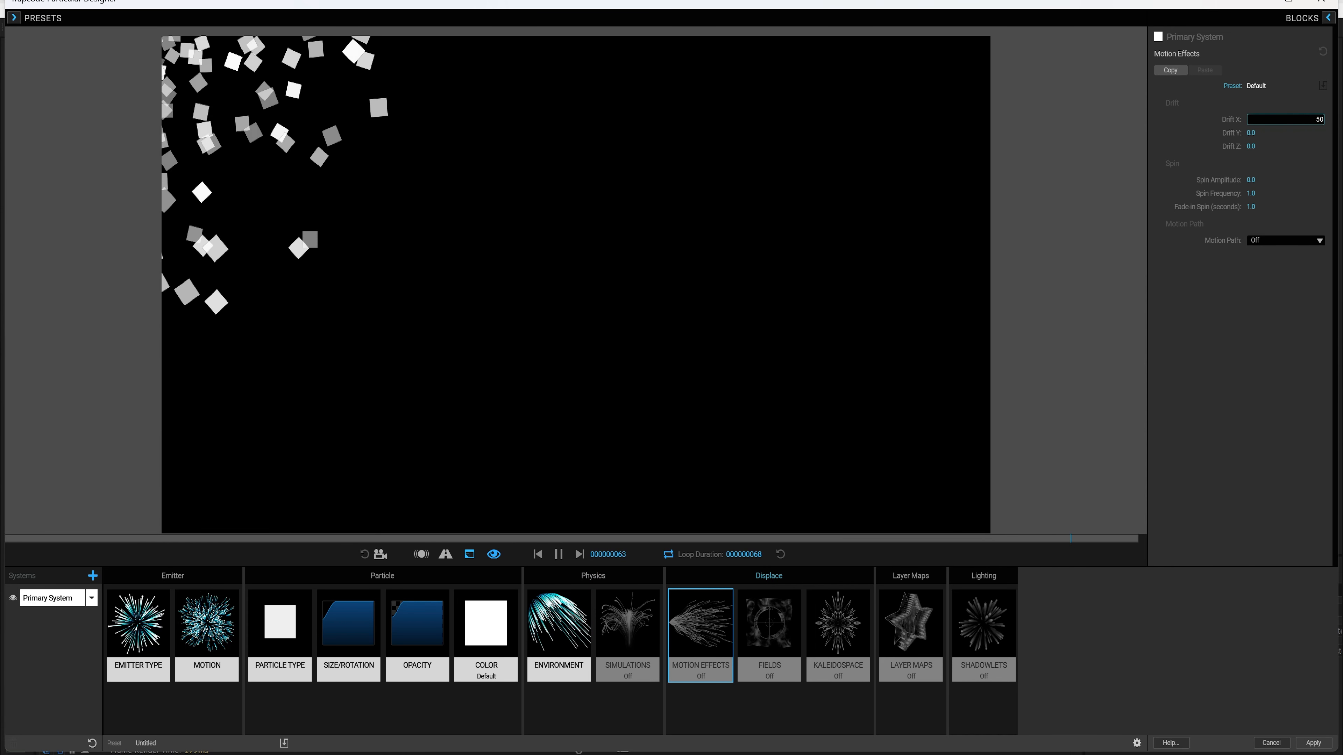
key(Return)
click(1251, 133)
text(2)
key(Return)
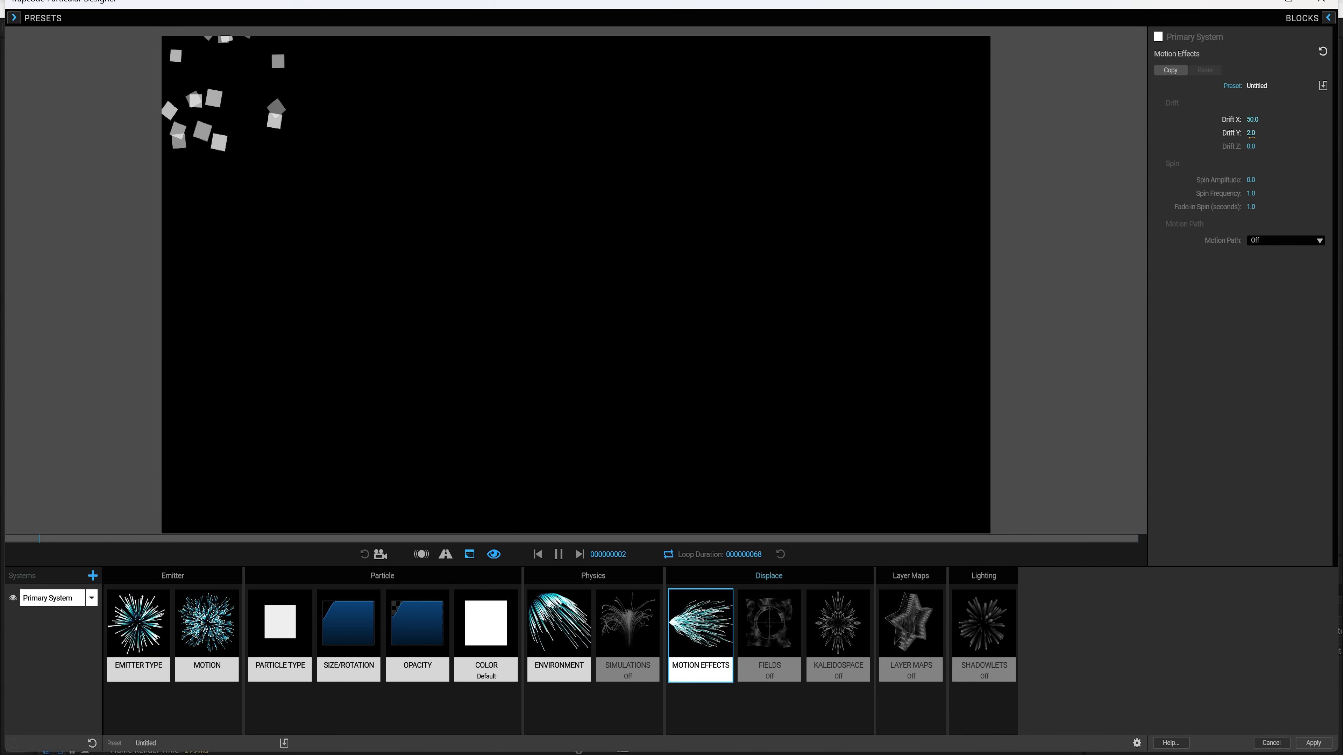
click(1251, 146)
text(1)
key(Return)
Set the Spin Amplitude to 3 and Spin Frequency to 3, and apply the particle design to the layer
click(1251, 180)
text(3)
key(Return)
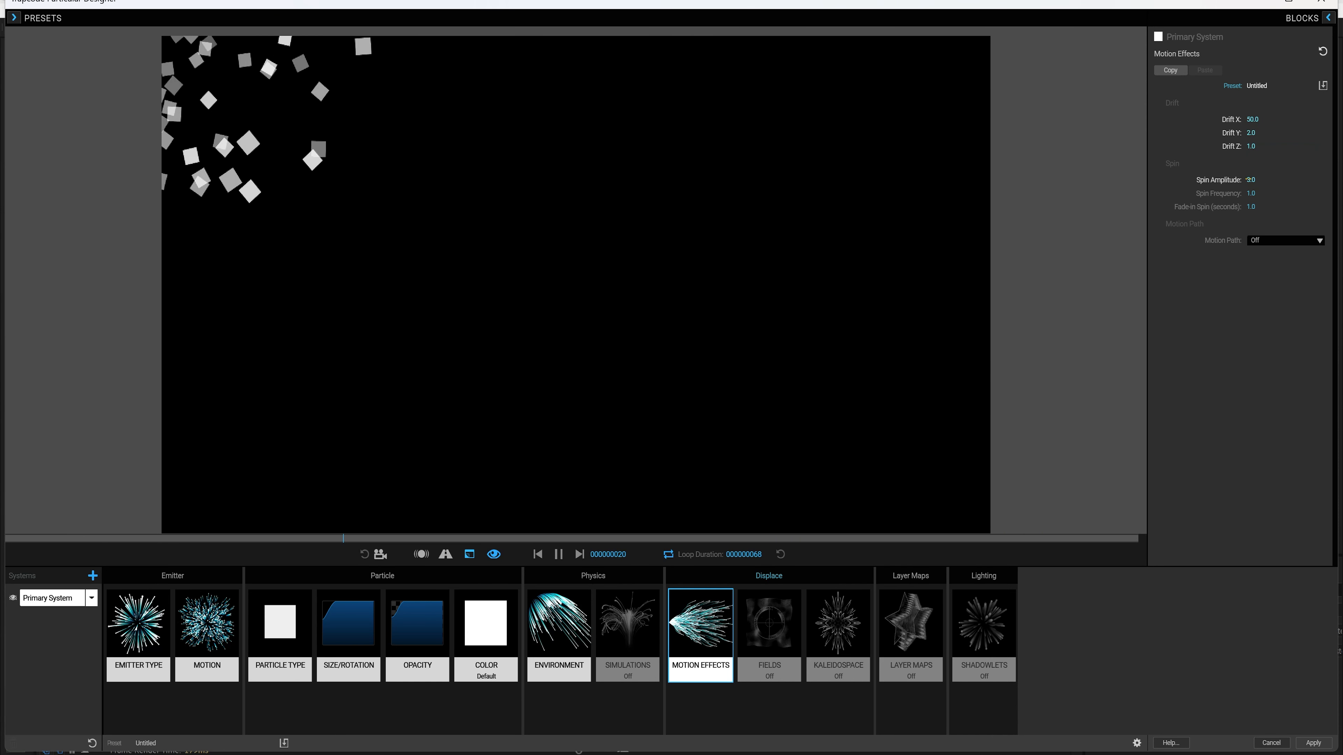
click(1251, 193)
text(3)
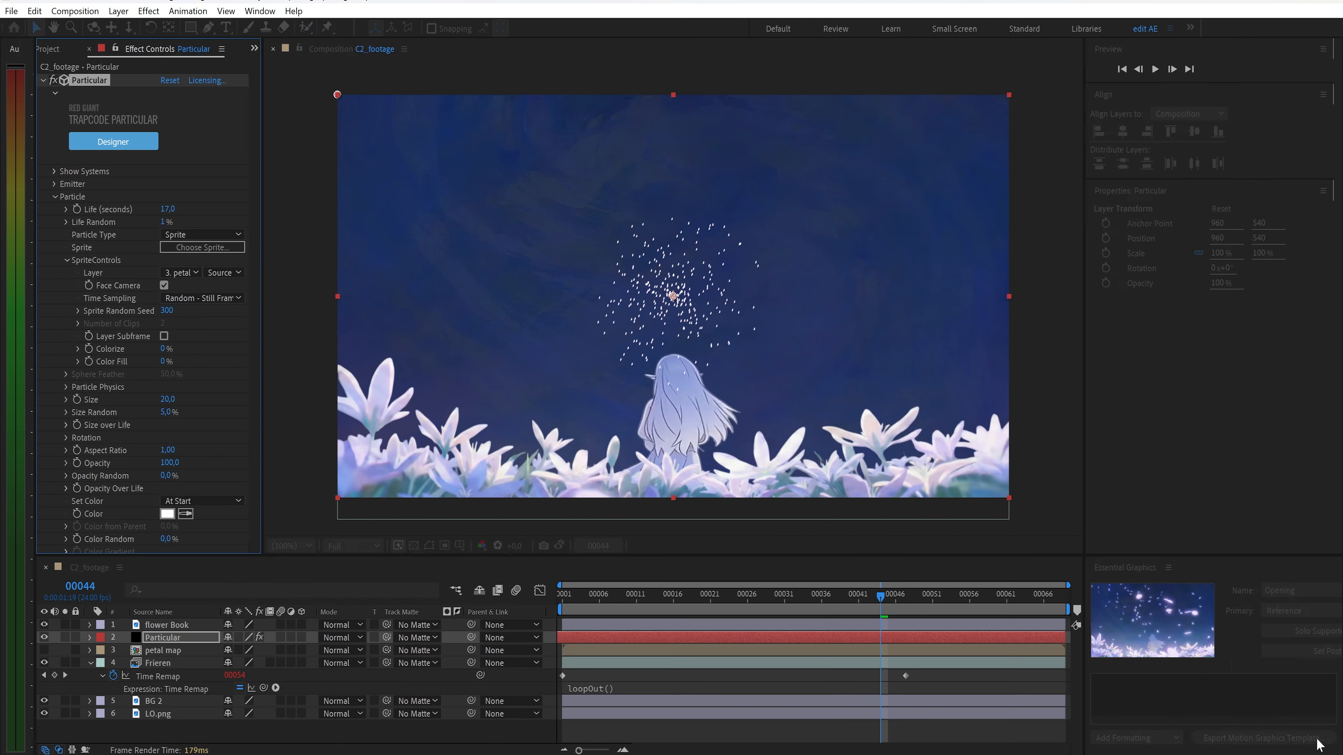
Shift the Particular layer earlier so petals fill the first frame, and extend its end to the composition's last frame
key(Home)
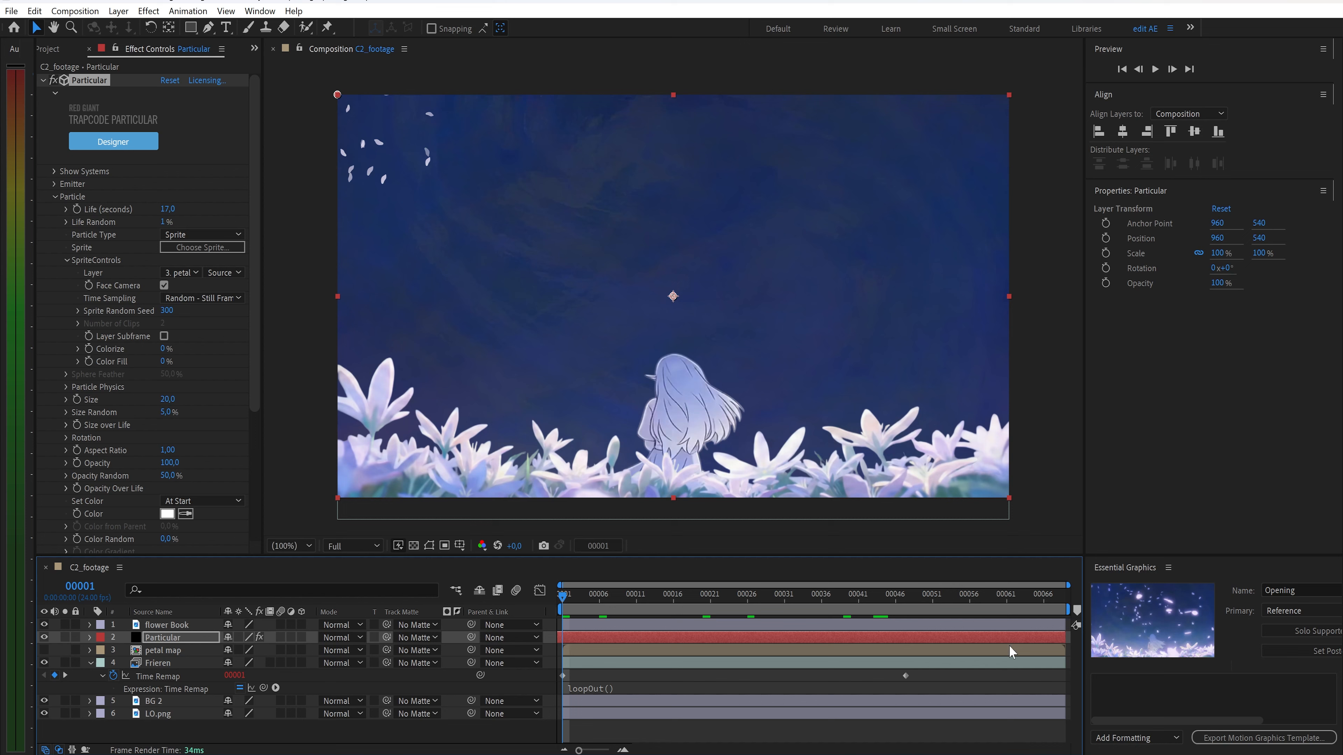
drag(1026, 639, 1065, 639)
drag(580, 606, 696, 621)
Set Particular's environment Wind X to 70 and Wind Z to 20, and preview the petals
scroll(195, 451, down, 5)
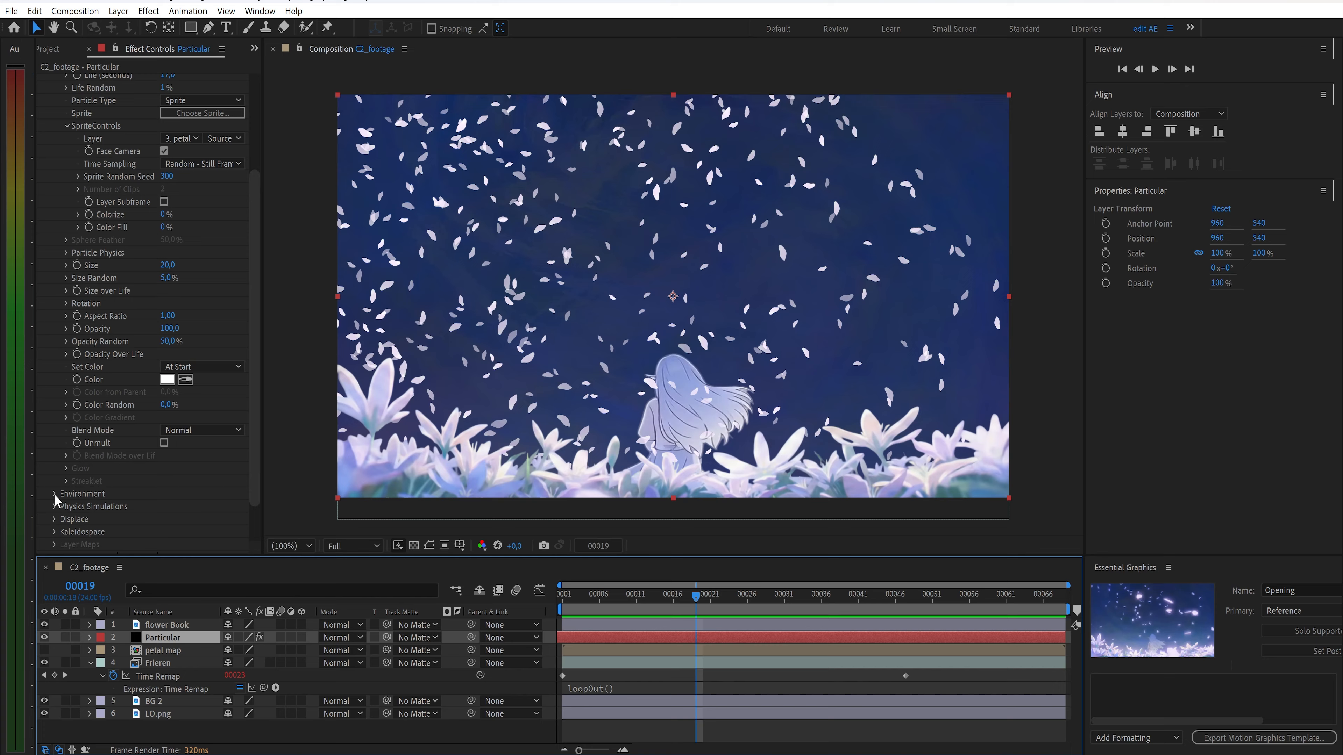
click(54, 496)
scroll(147, 450, down, 3)
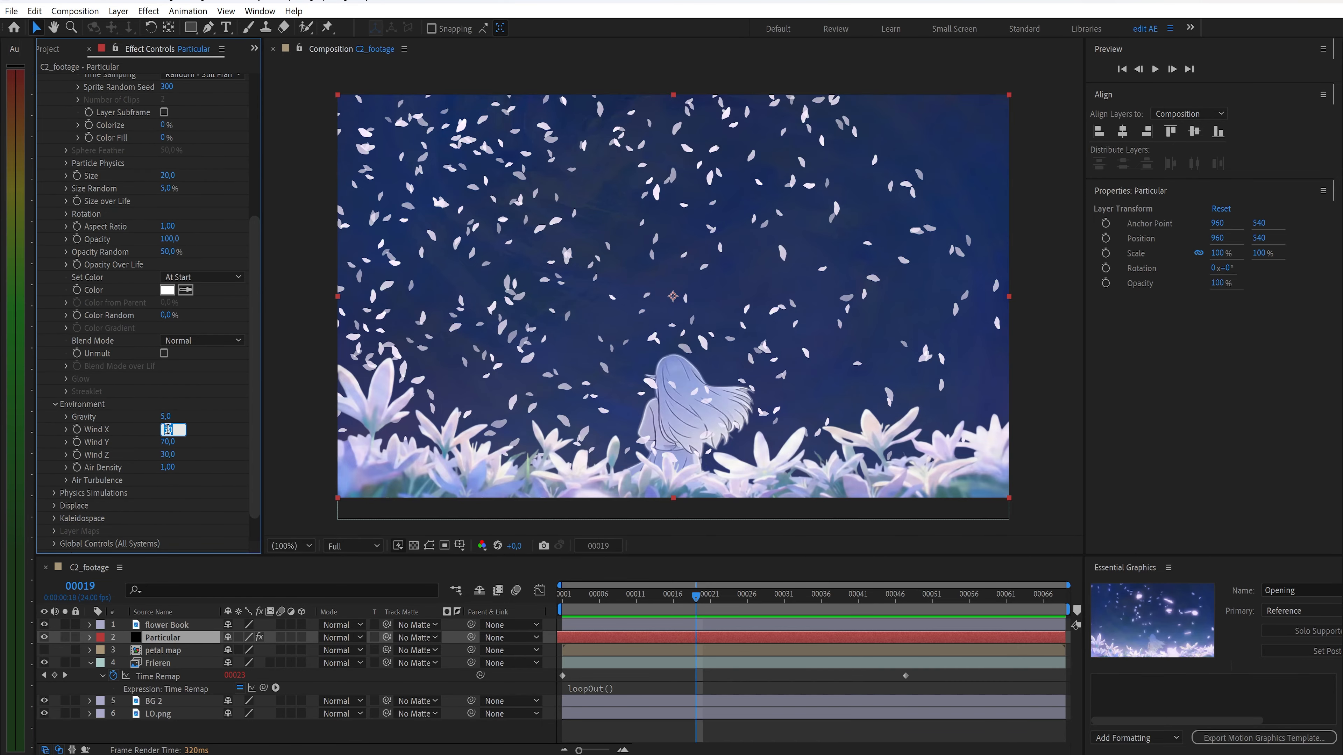
drag(176, 455, 170, 456)
key(space)
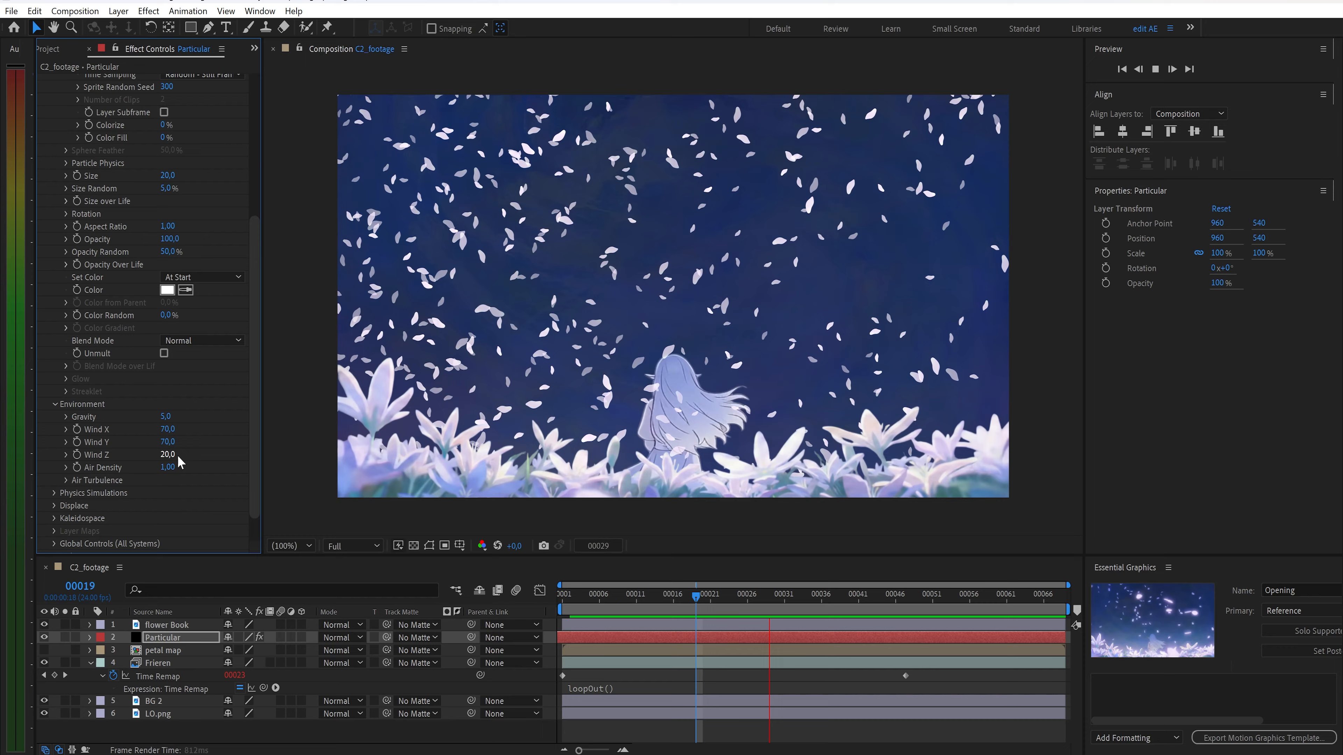
Return to the first frame and set Particular's Wind X to 60
drag(696, 593, 540, 606)
click(167, 430)
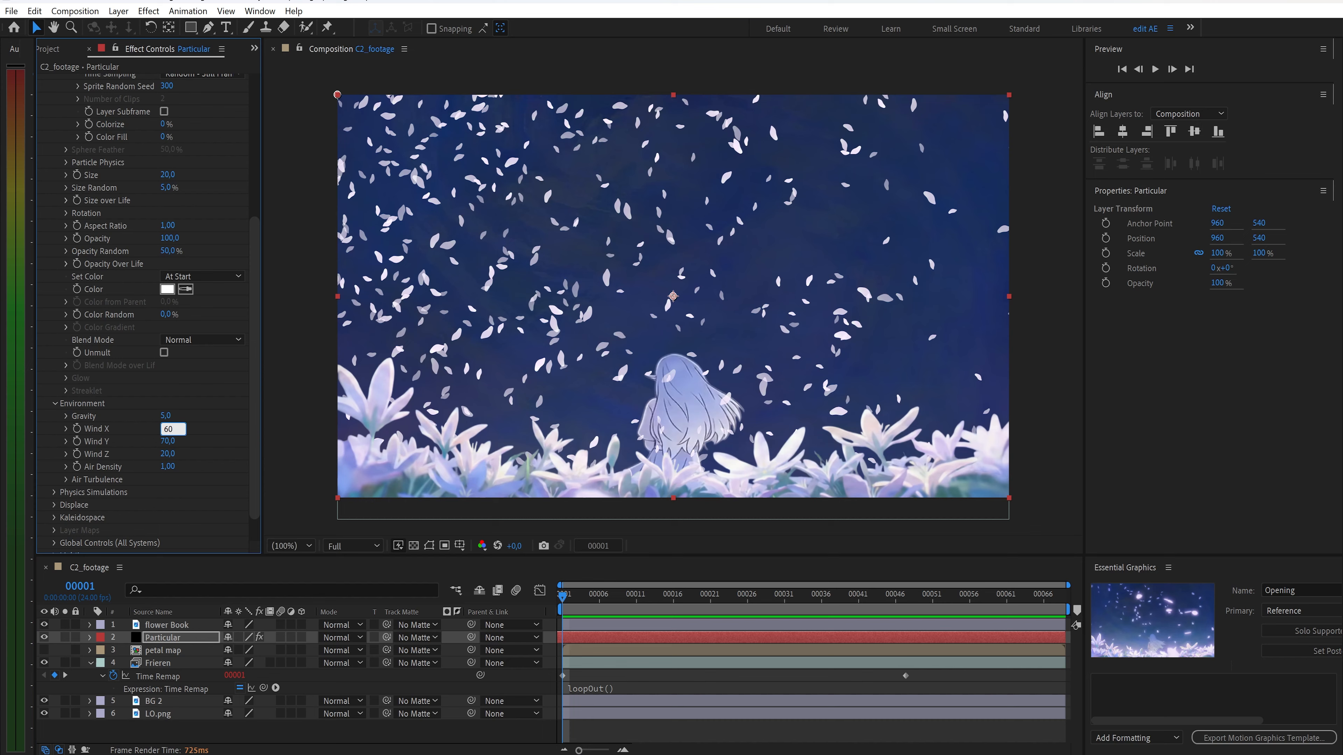
text(60)
key(Return)
Add a Deep Glow effect to the Particular layer with radius 300 and exposure 0.1
key(ctrl+space)
text(d)
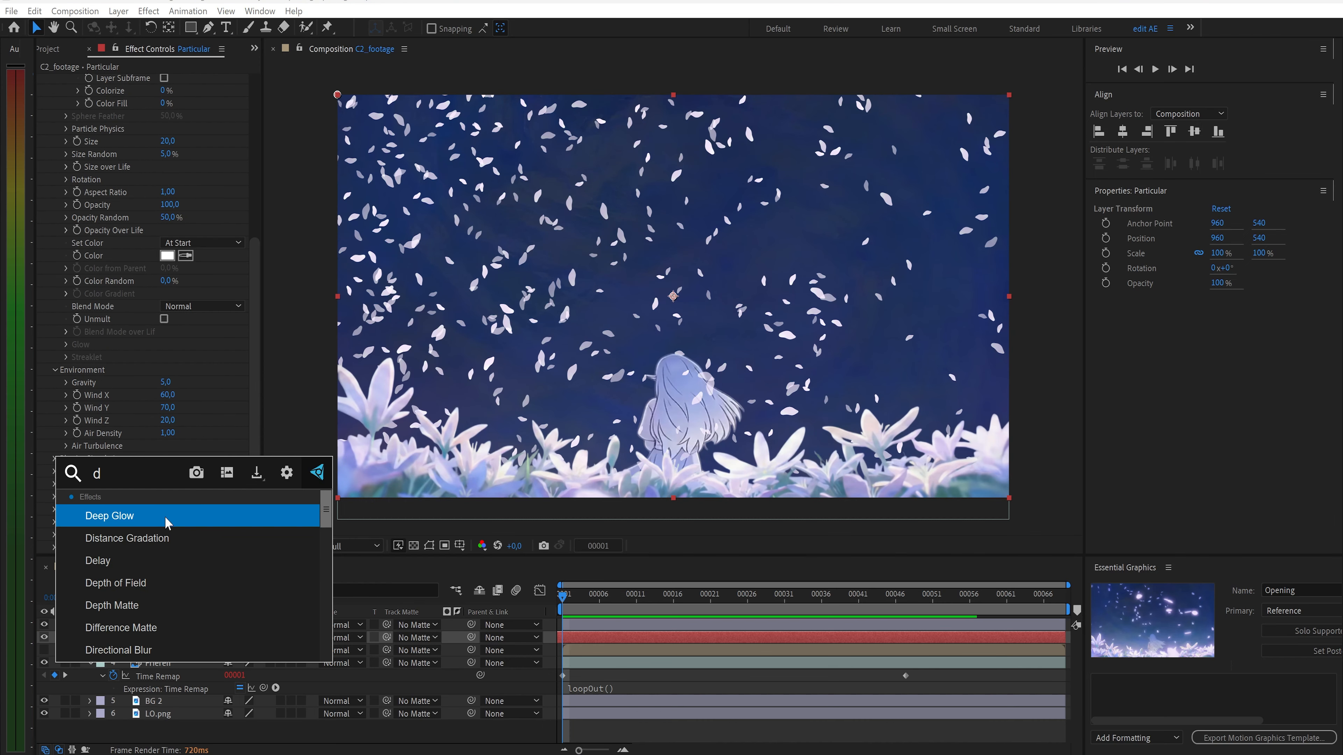
click(168, 522)
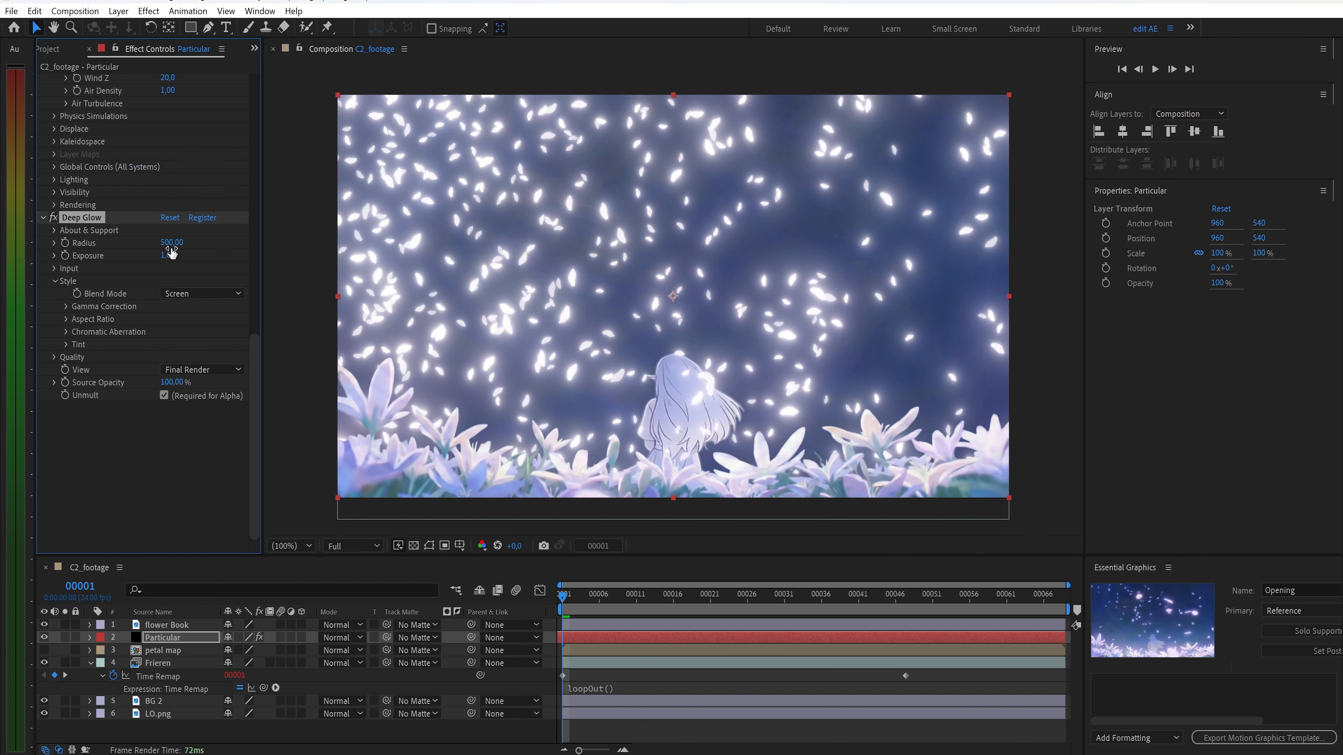
text(300)
key(Return)
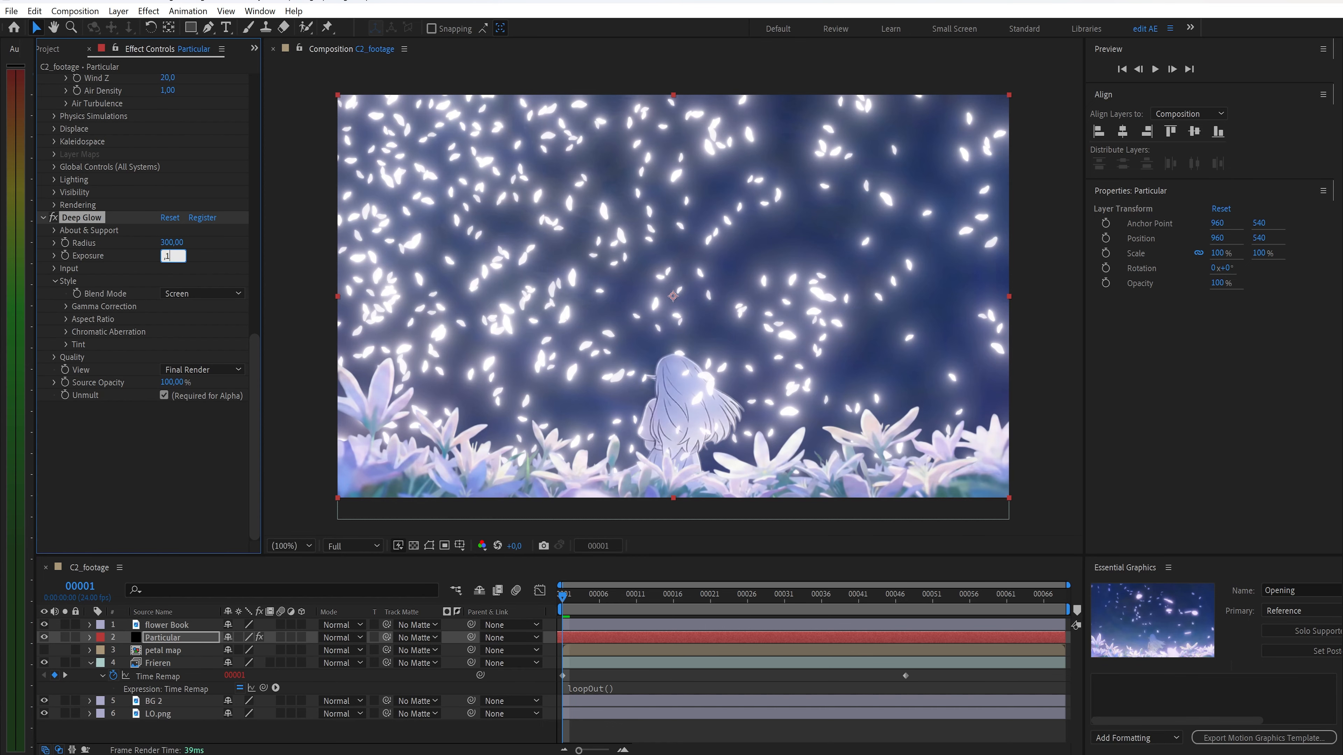
text(,1)
key(Return)
Duplicate the Particular layer and remove the Deep Glow effect from the upper copy
key(ctrl+d)
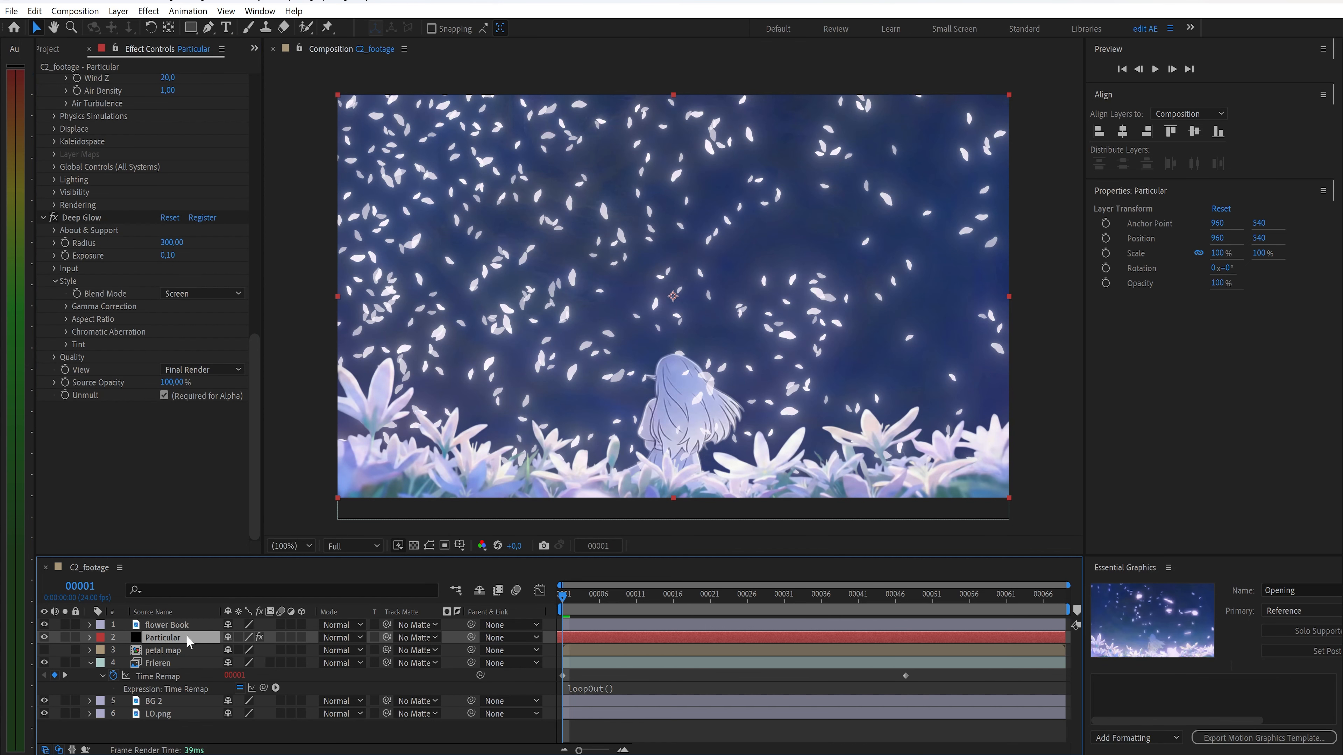
click(42, 81)
click(68, 95)
key(Delete)
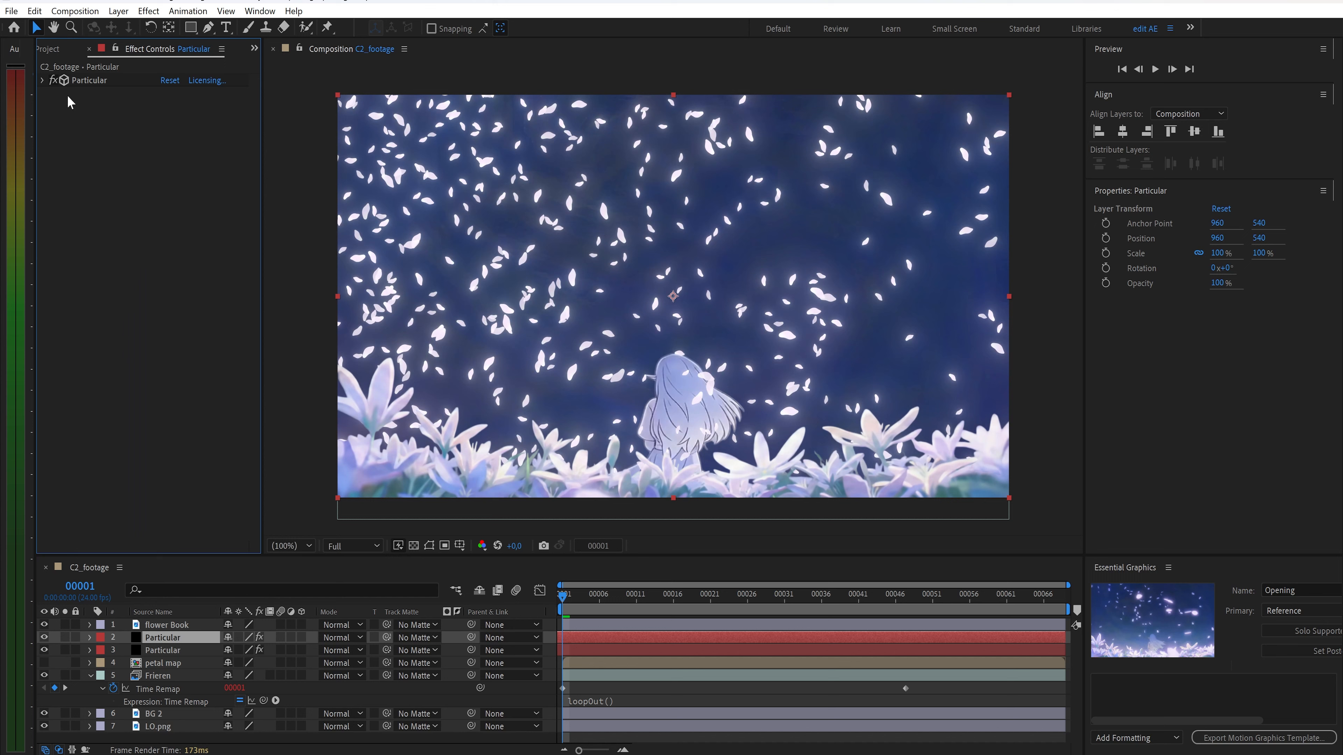
Add a Fill effect to the upper Particular layer and paste in the light pink fill color
key(ctrl+space)
text(fi)
click(121, 221)
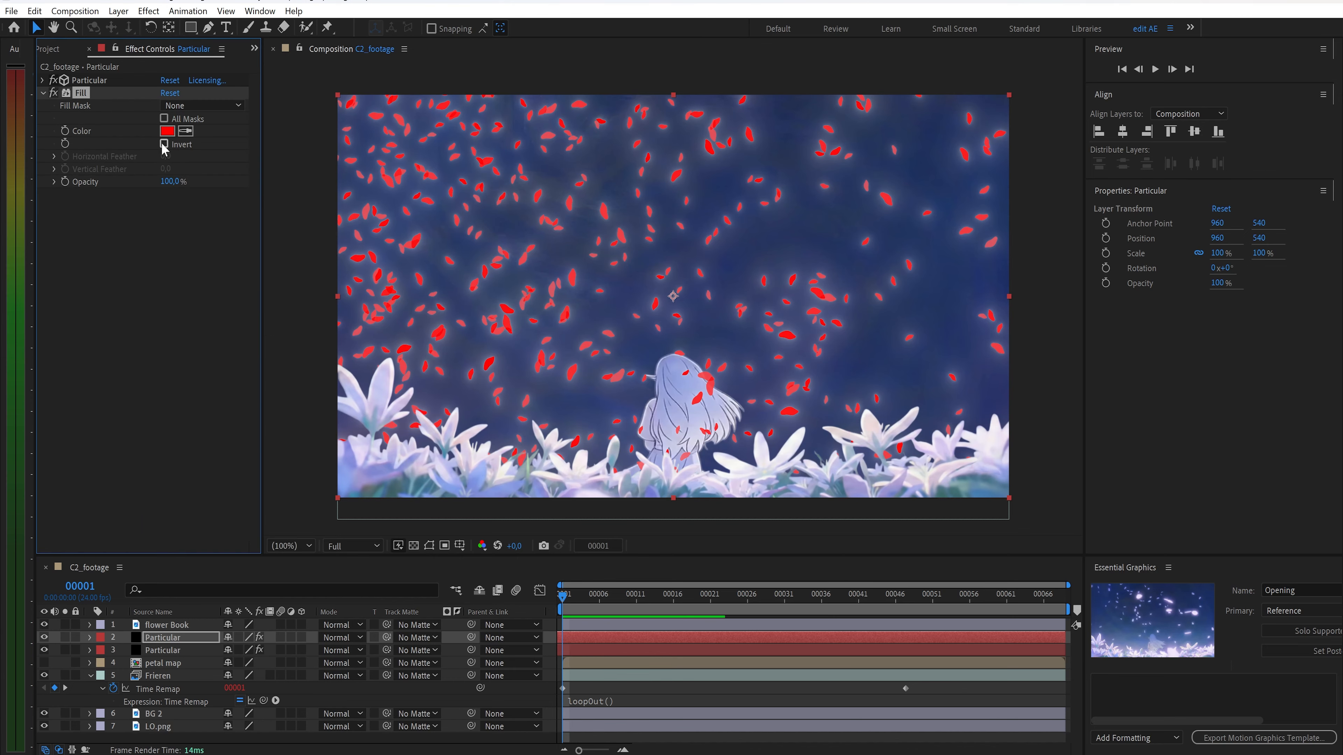
click(166, 133)
key(ctrl+v)
key(Return)
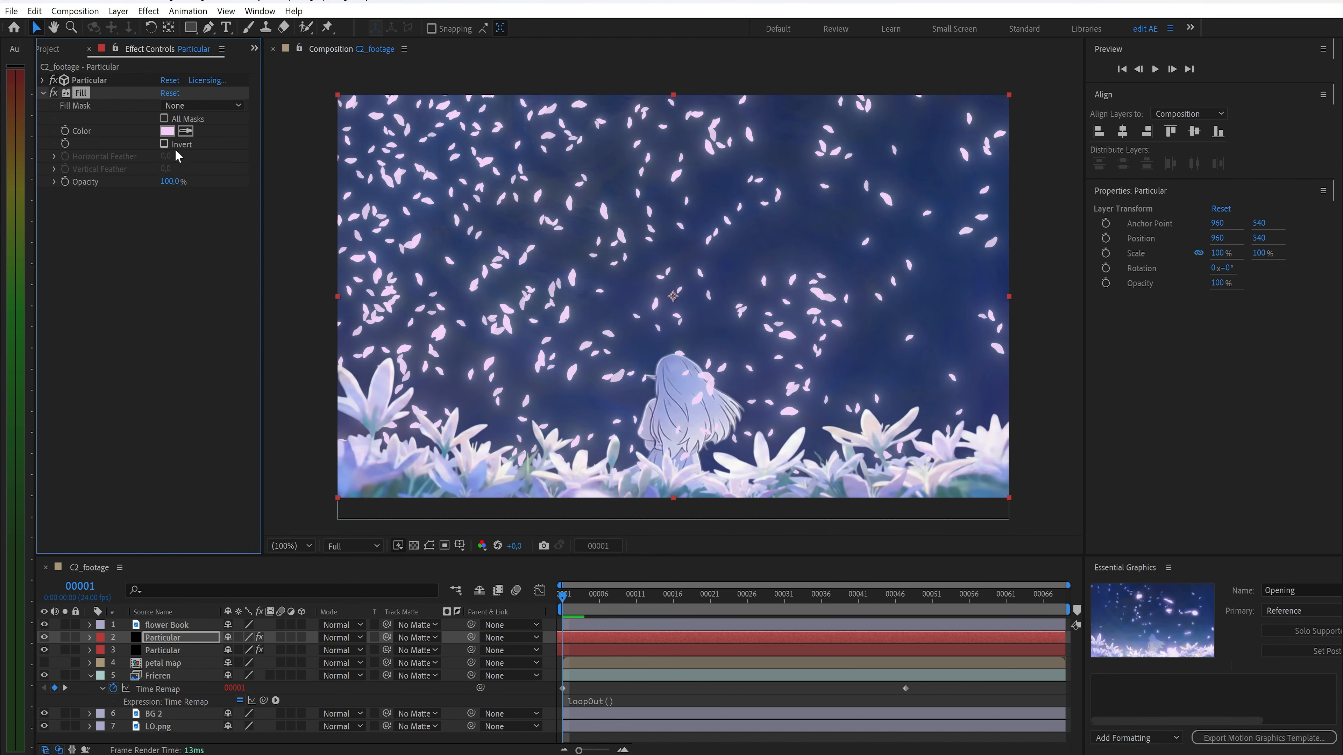
Set the upper Particular layer's opacity to 80%
key(t)
click(232, 649)
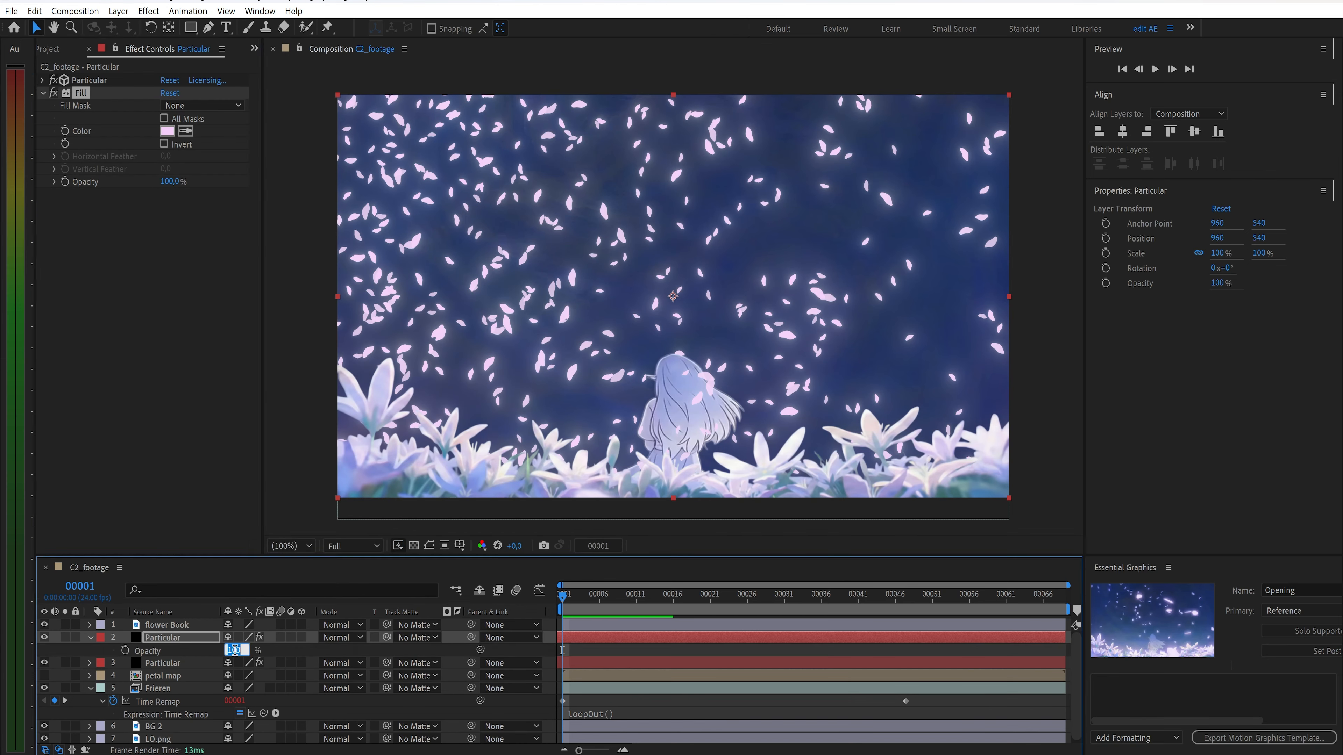
key(Return)
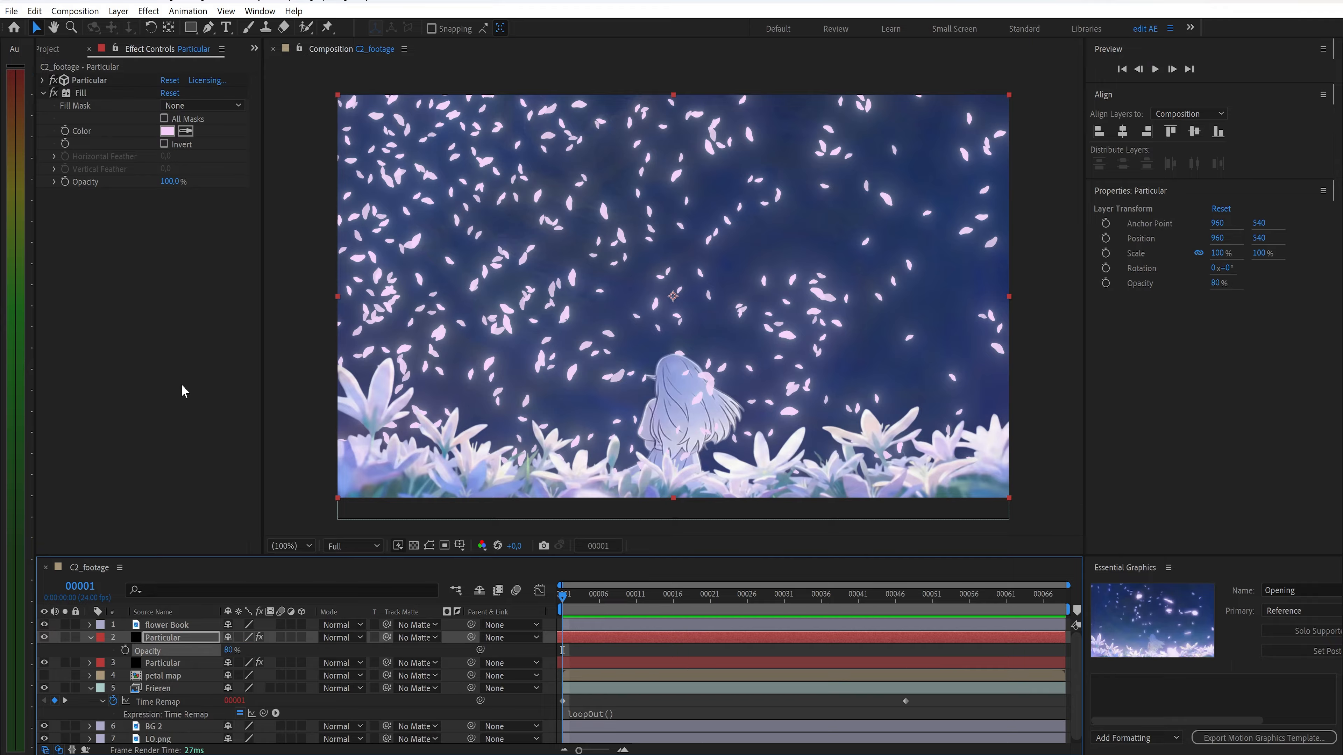
Place the Petal sequence at the top of the layer stack, enable time remapping, and move its end keyframe to the last frame
click(48, 51)
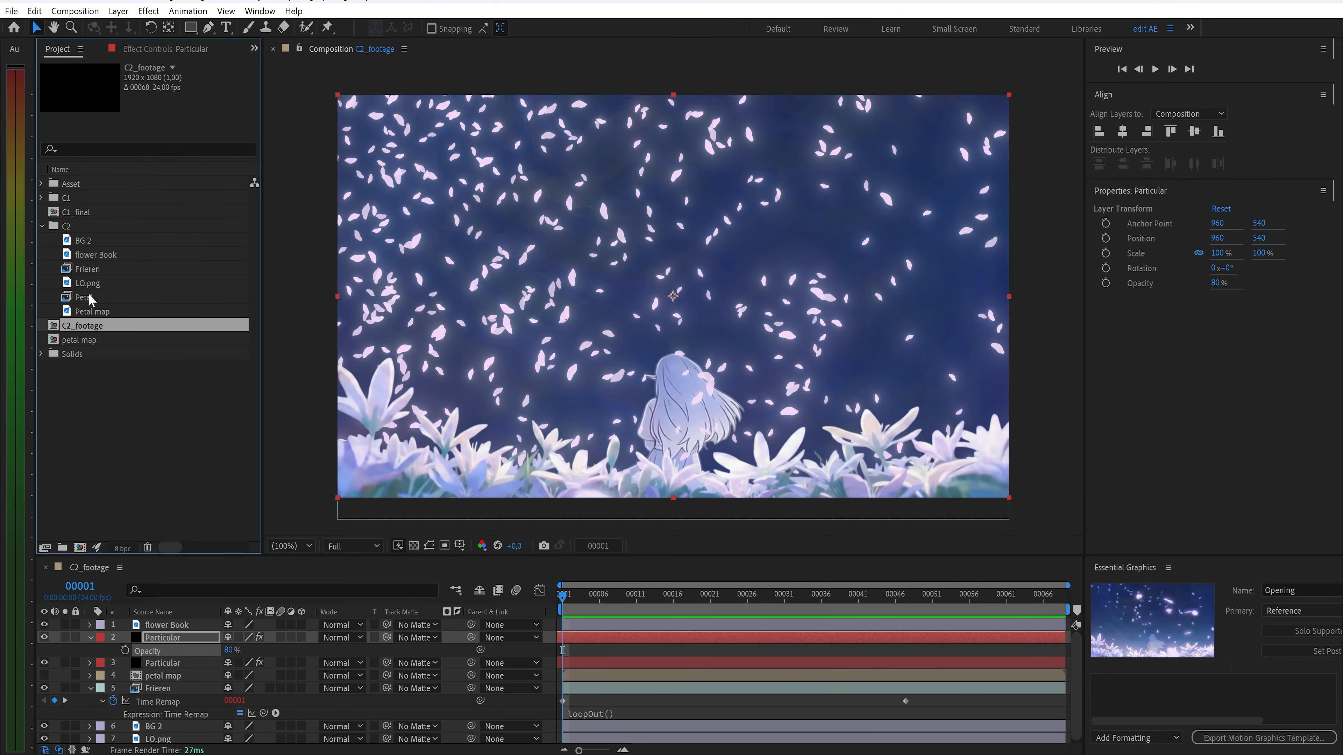
drag(90, 299, 179, 619)
key(ctrl+alt+t)
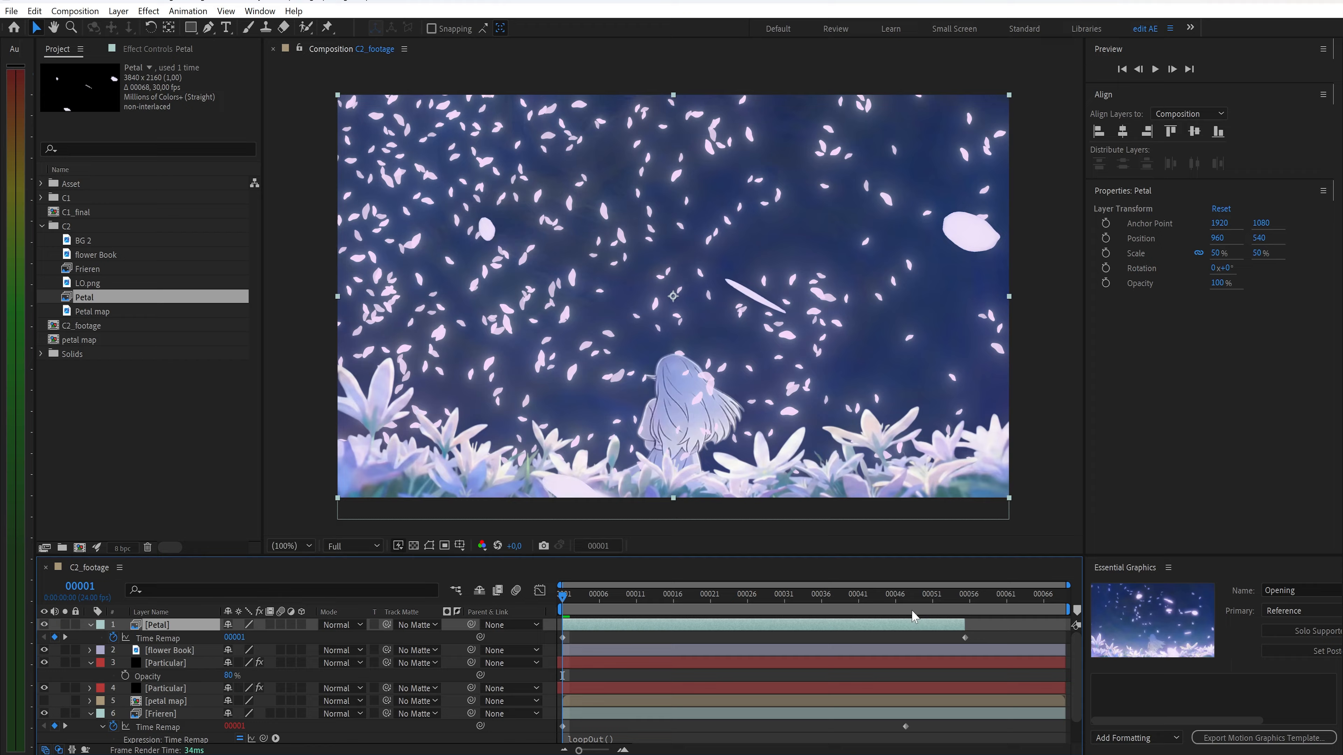
drag(965, 638, 1065, 638)
key(space)
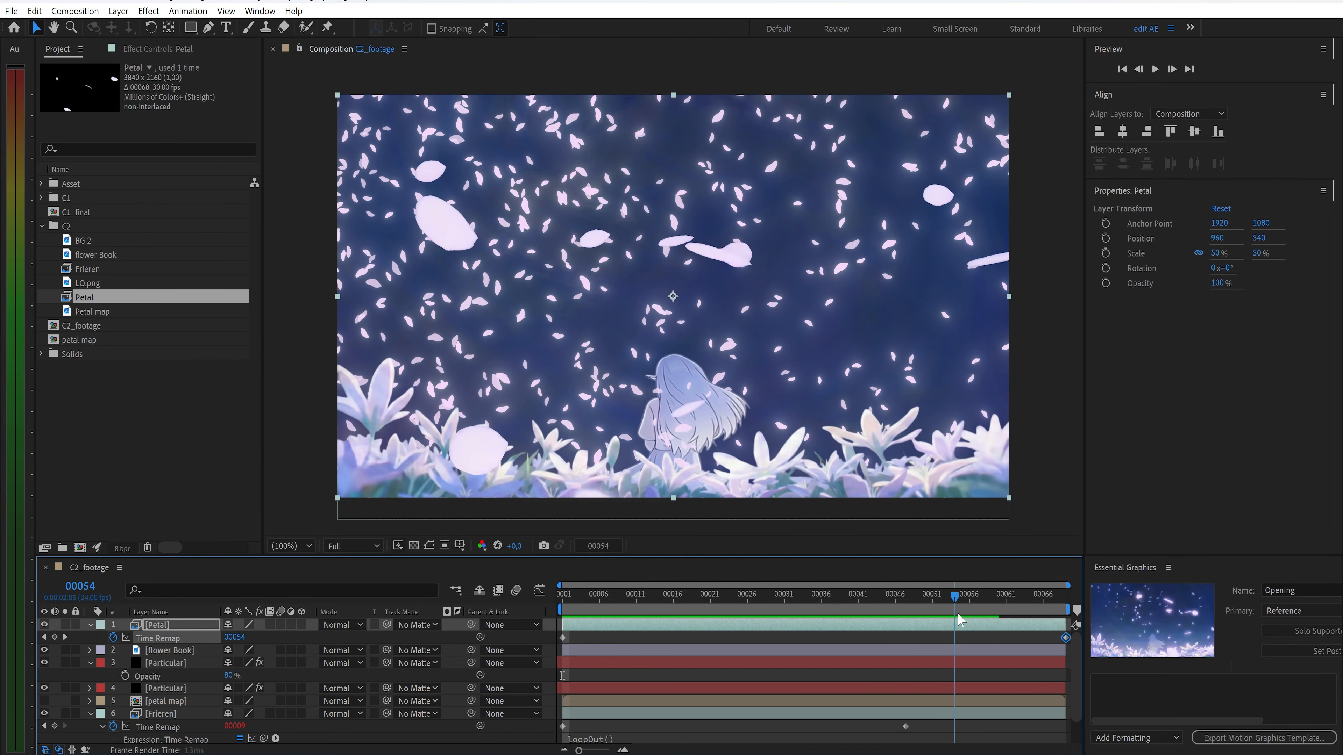
key(space)
Add a Roughen Edges effect to the Petal layer with Edge Sharpness 0.5 and Fractal Influence 0
key(ctrl+space)
text(rou)
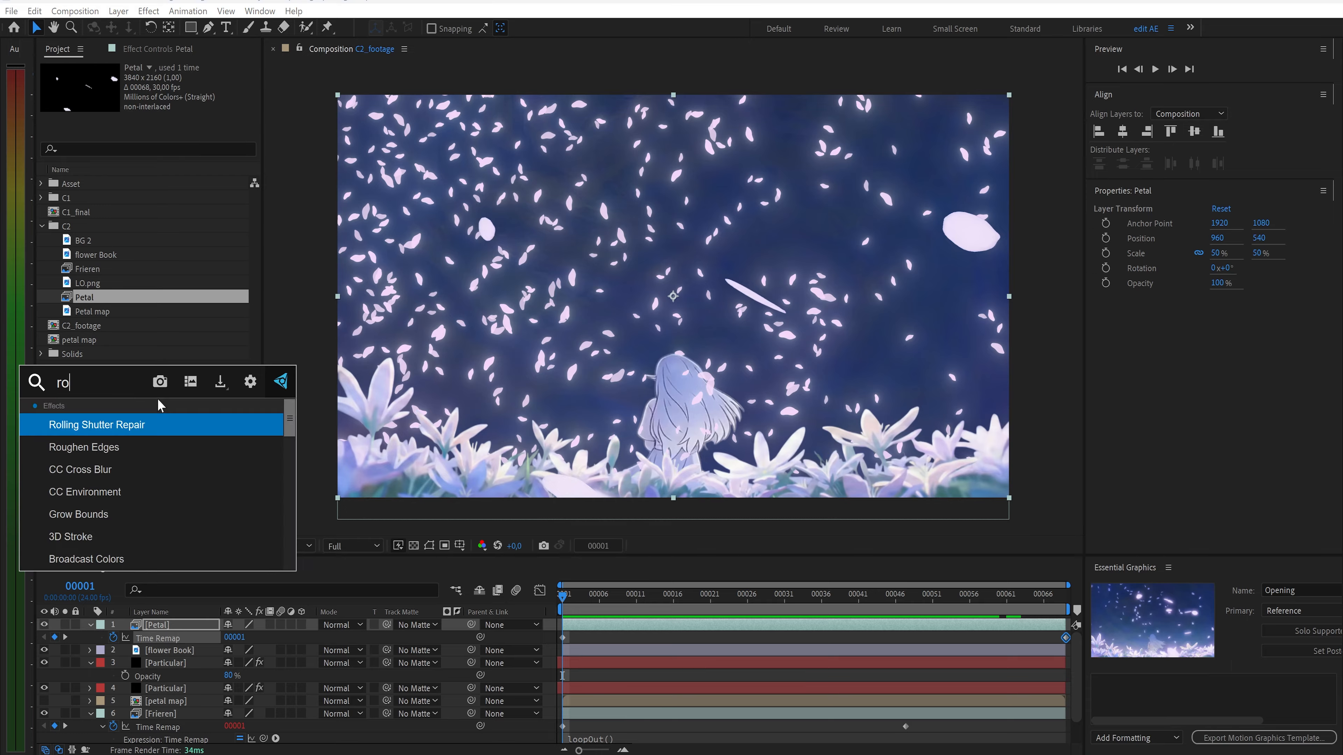
key(Return)
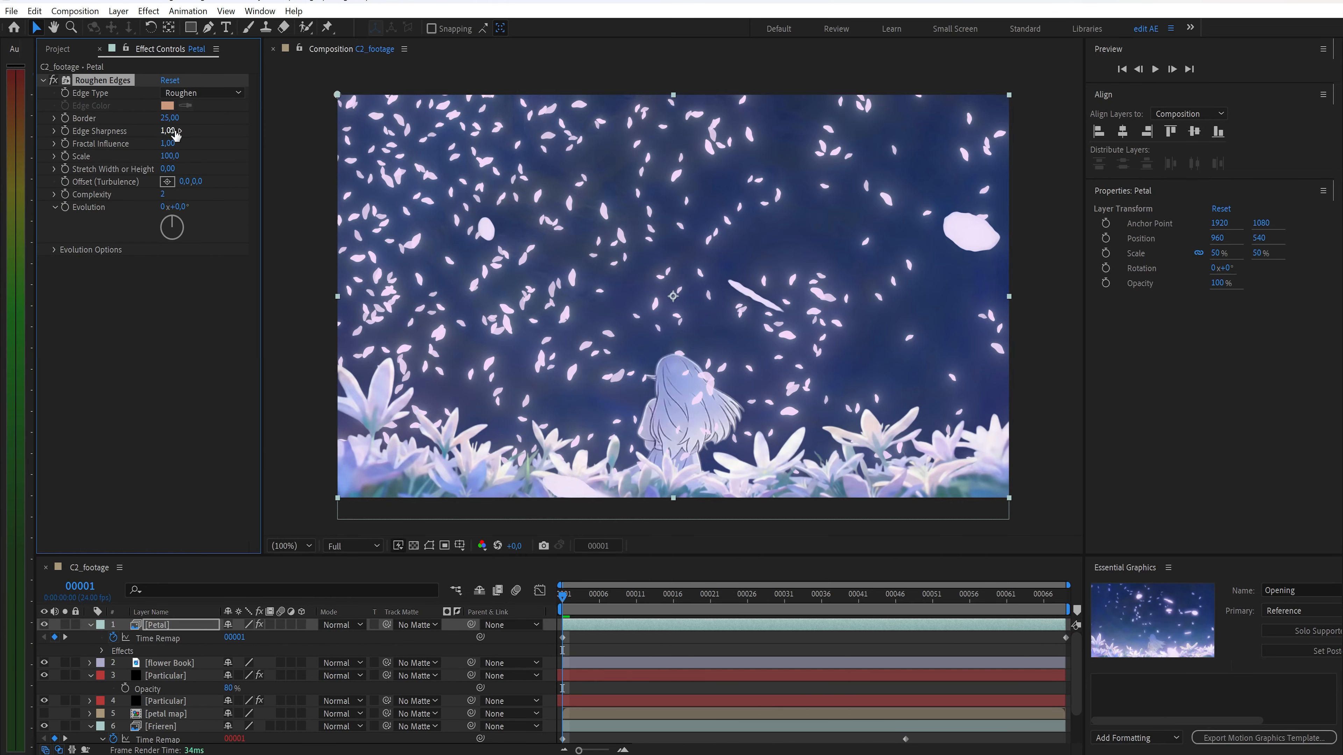
Add a Deep Glow effect to the Petal layer with radius 300 and exposure 0.3
key(ctrl+space)
text(d)
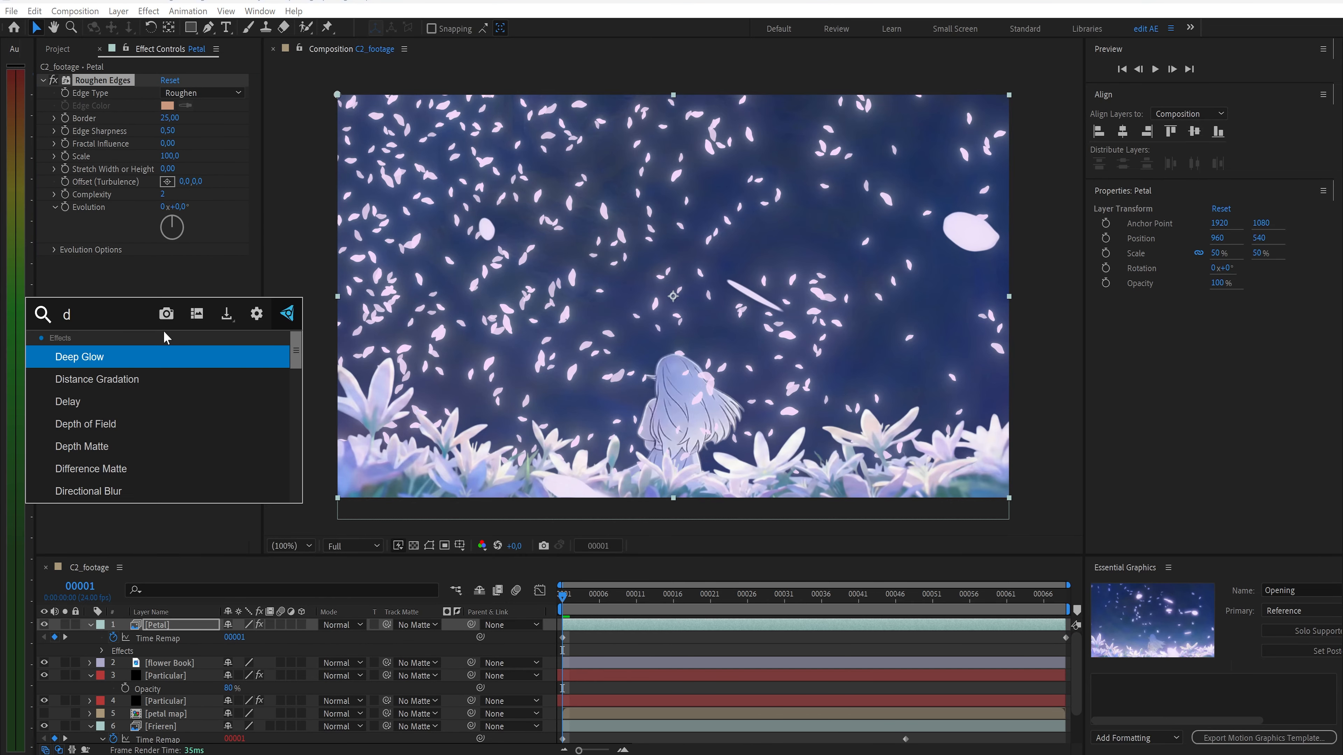
click(147, 354)
key(Return)
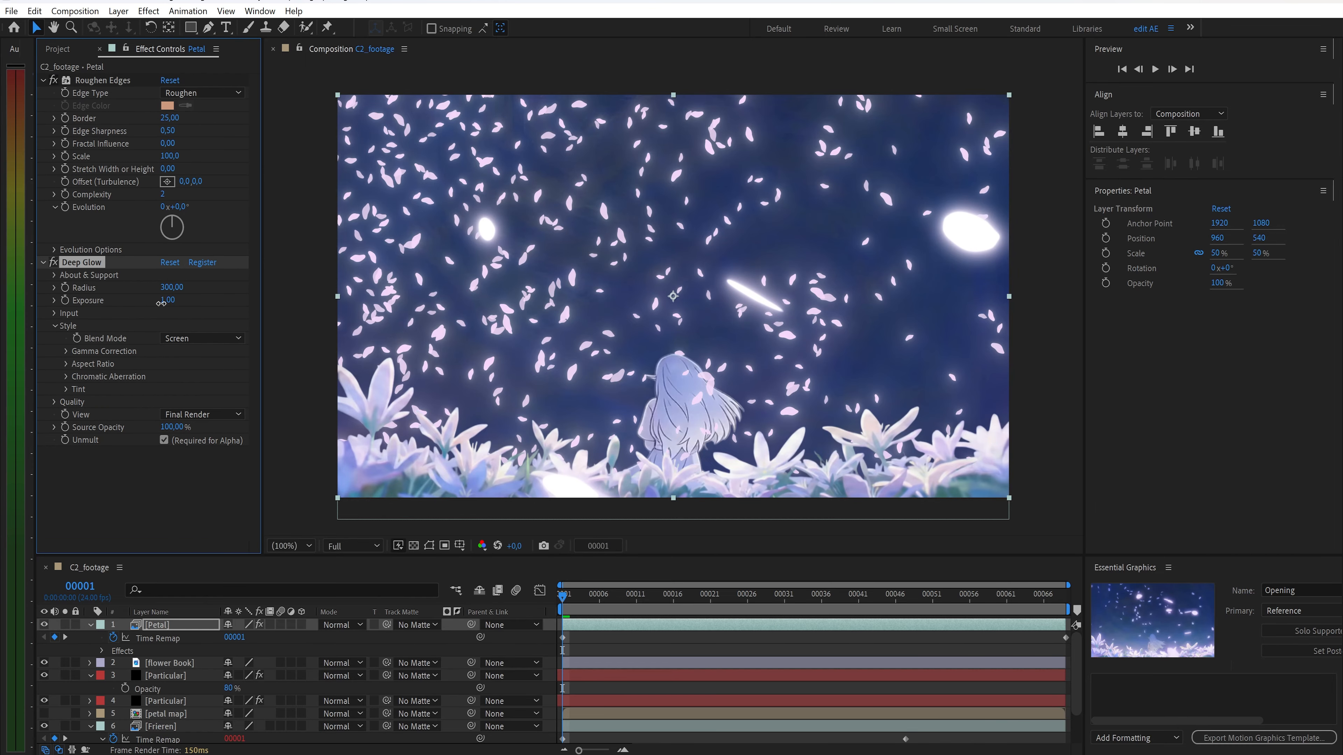
text(,3)
key(Return)
Duplicate the Petal layer and rename the upper copy Petal fix
click(163, 623)
key(ctrl+d)
right_click(163, 625)
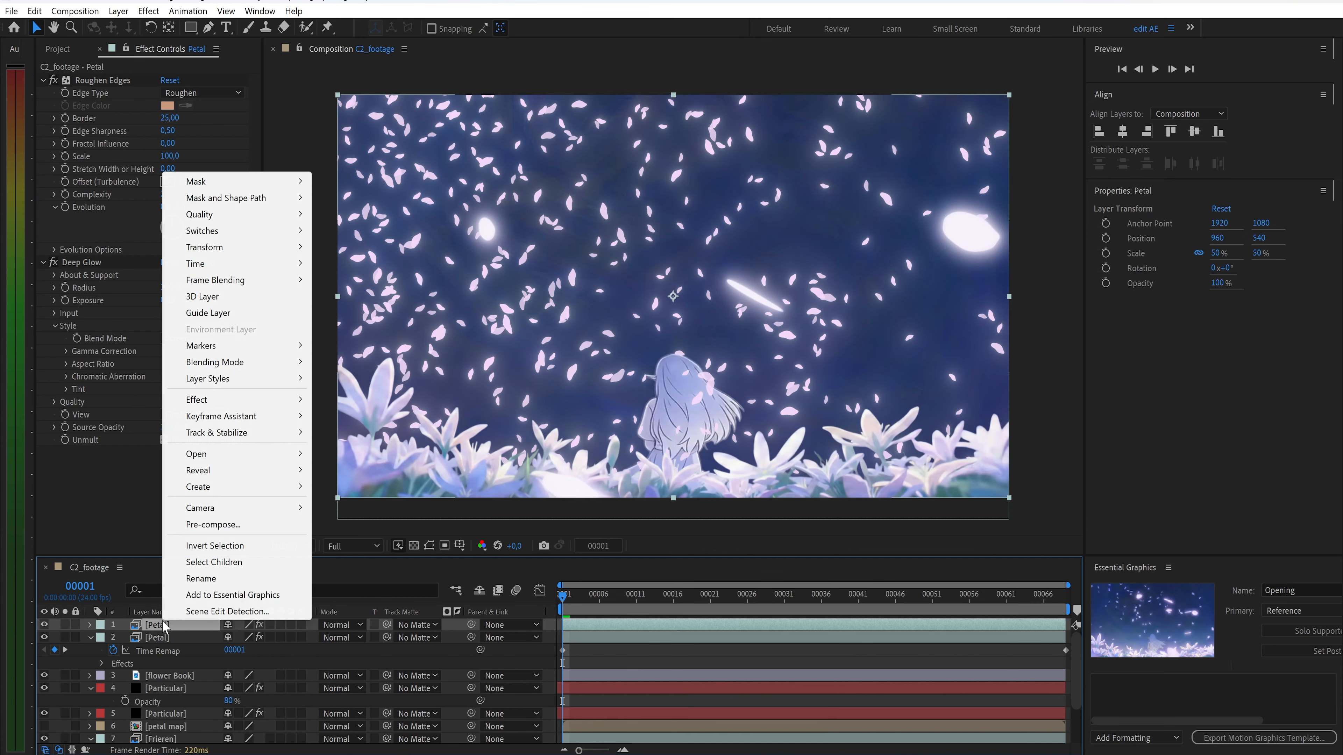
click(204, 578)
click(181, 625)
text(fix)
key(Return)
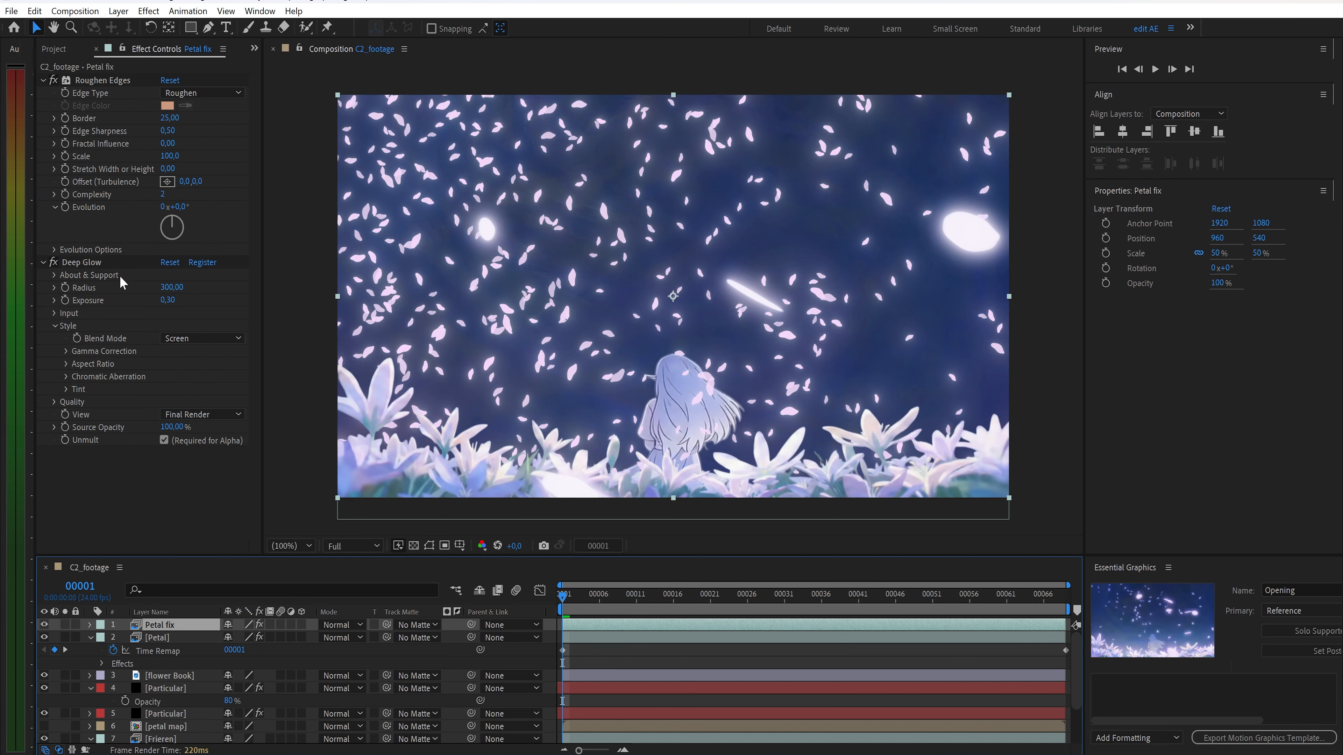
Replace the Deep Glow on the Petal fix layer with a Fill effect in light pink
click(103, 263)
key(Delete)
key(ctrl+space)
text(f)
click(61, 360)
click(167, 300)
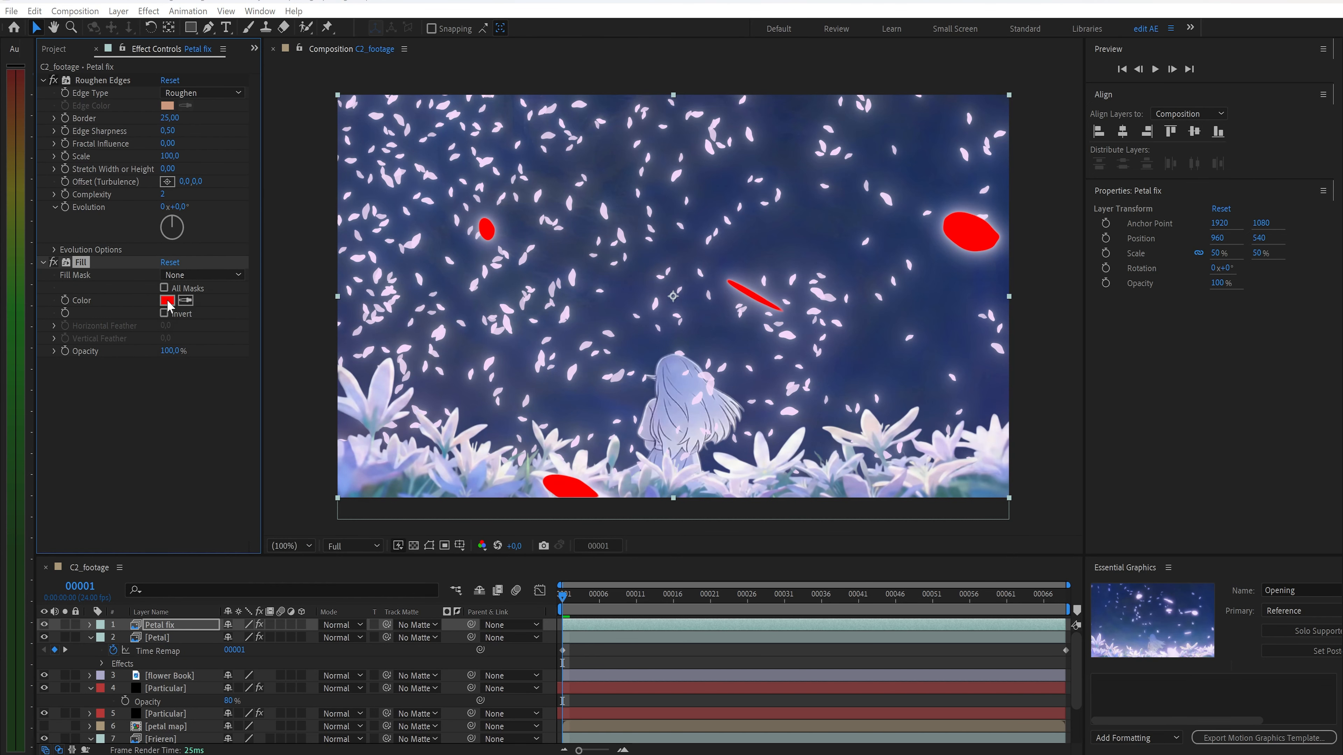
key(Return)
Add a Glow effect to the Petal fix layer and set its Glow Radius to 180
key(ctrl+space)
text(glo)
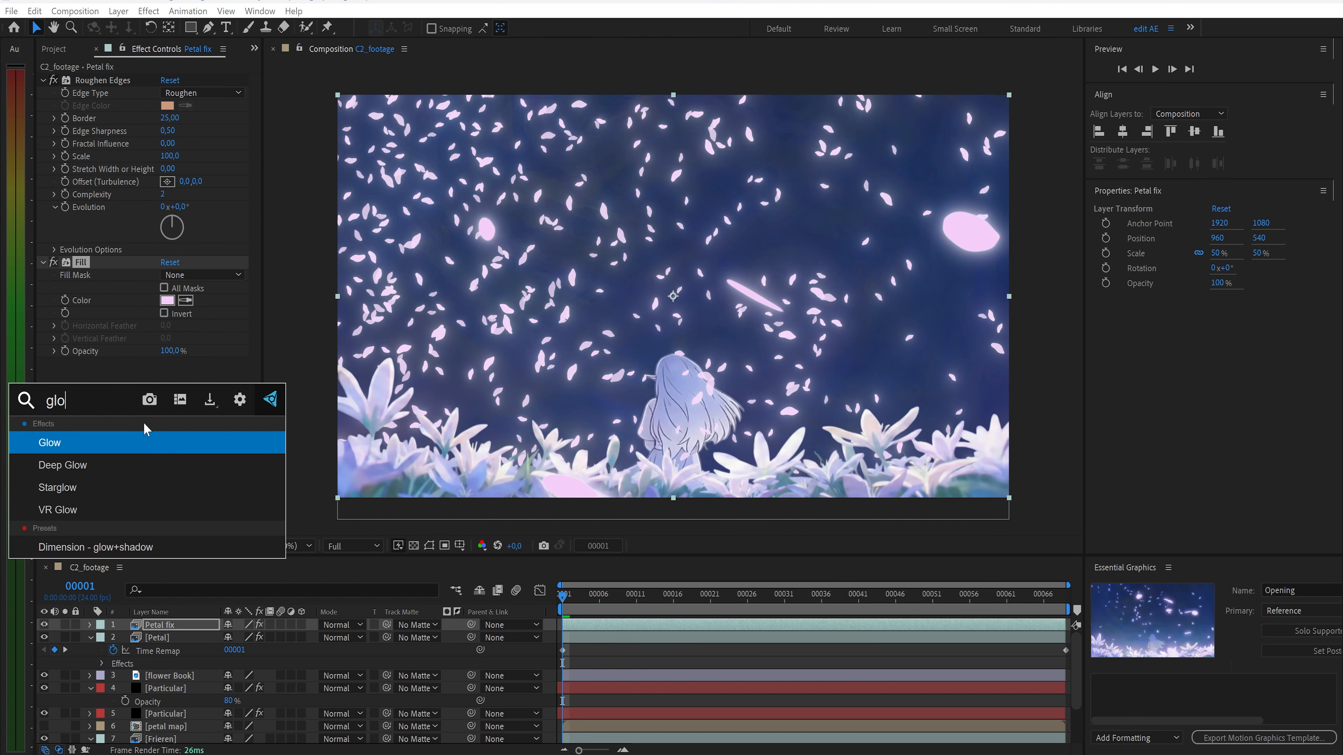
click(144, 436)
text(180)
key(Return)
Set the Petal fix Glow's Composite Original to None and its Glow Colors to A & B Colors
click(195, 403)
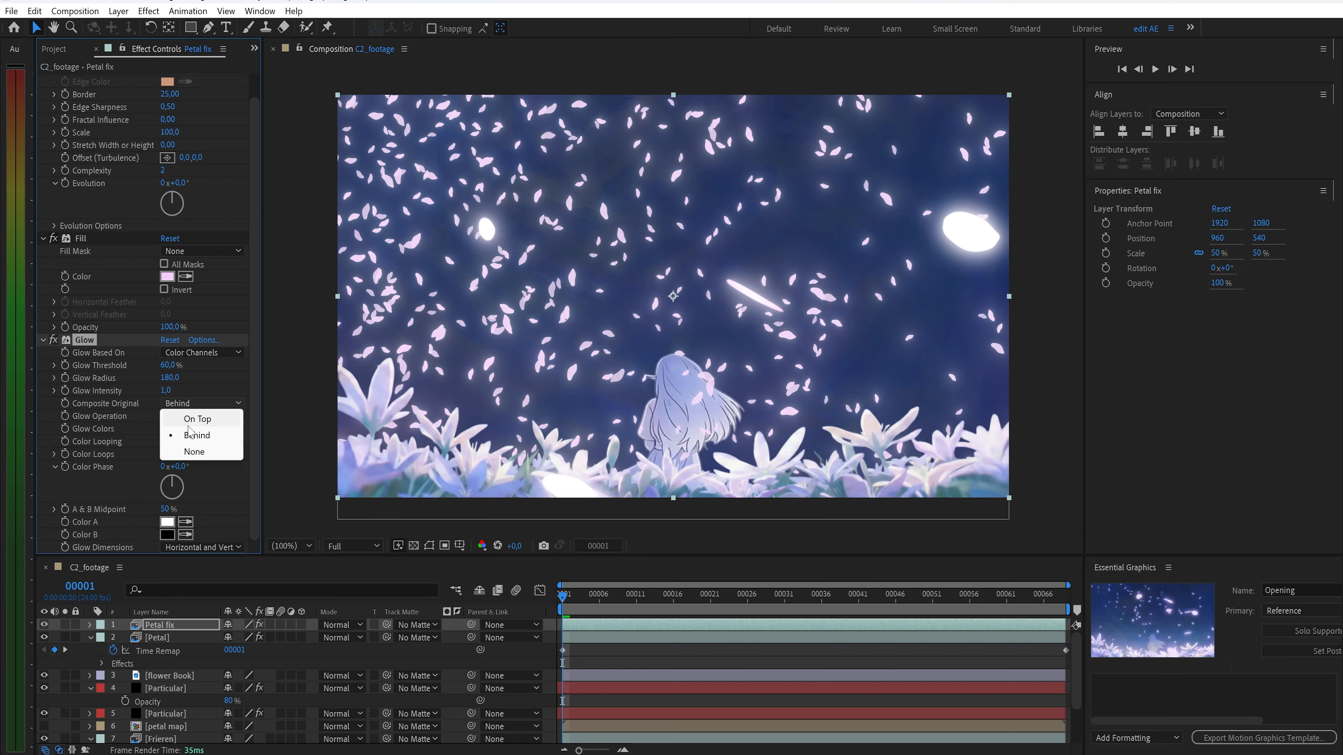
click(188, 451)
click(192, 430)
click(208, 460)
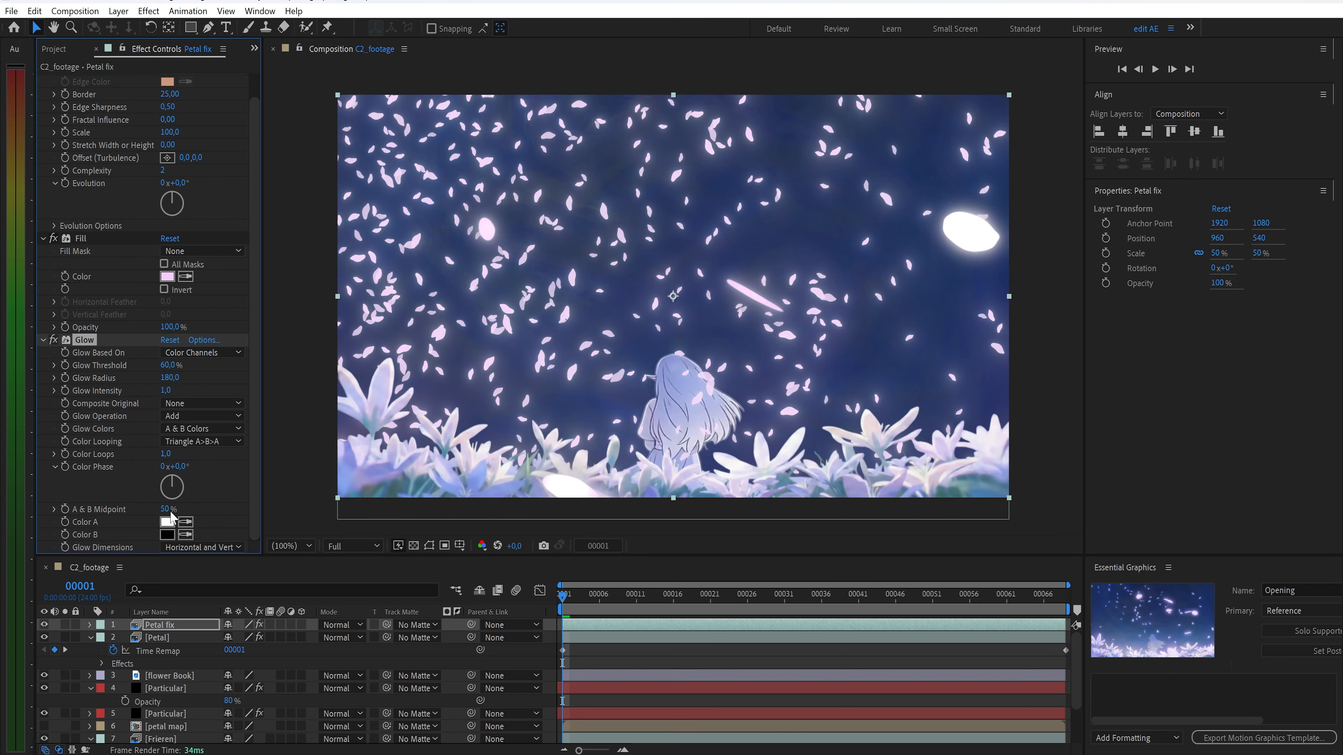
Set the Glow's A & B Midpoint to 100%, Color A to magenta F346FD and Color B to light purple-pink
text(100)
key(Return)
click(167, 522)
key(ctrl+v)
key(Return)
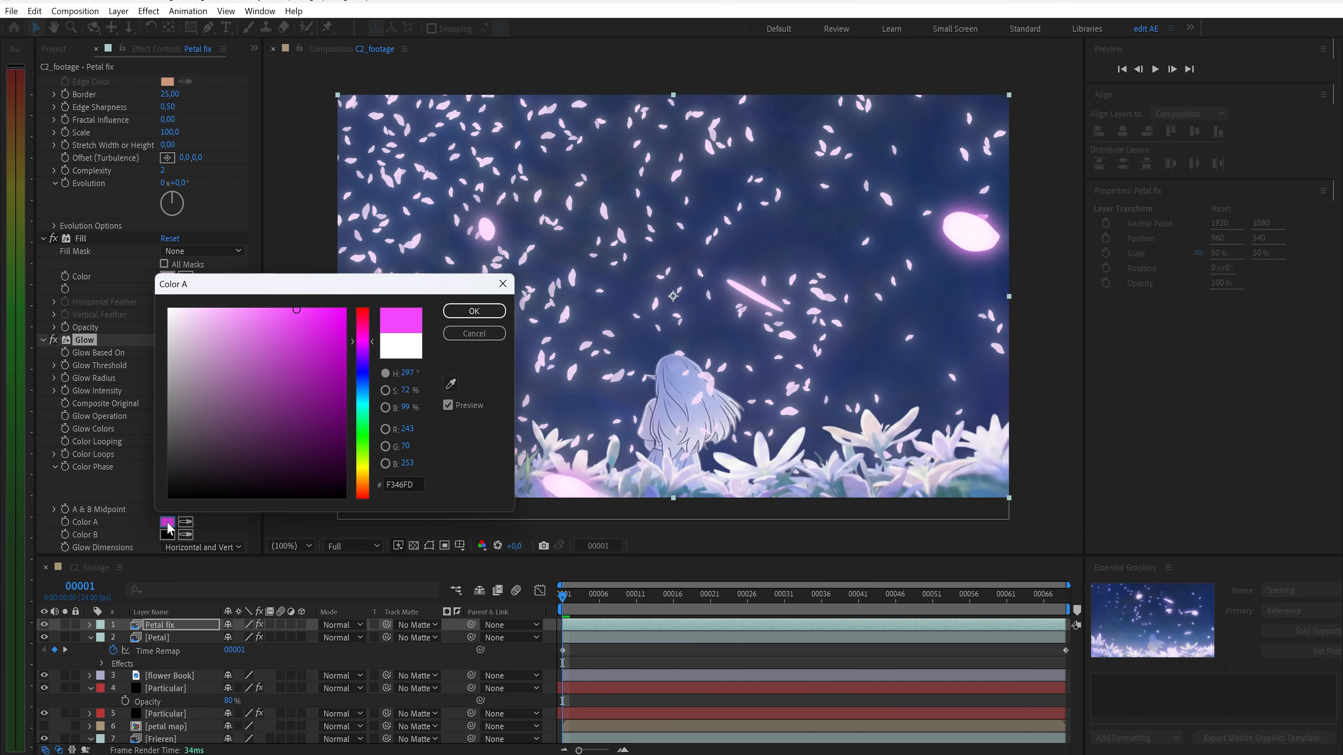
click(167, 535)
key(ctrl+v)
key(Return)
Set the Petal fix layer's opacity to 30% and preview the composition
key(t)
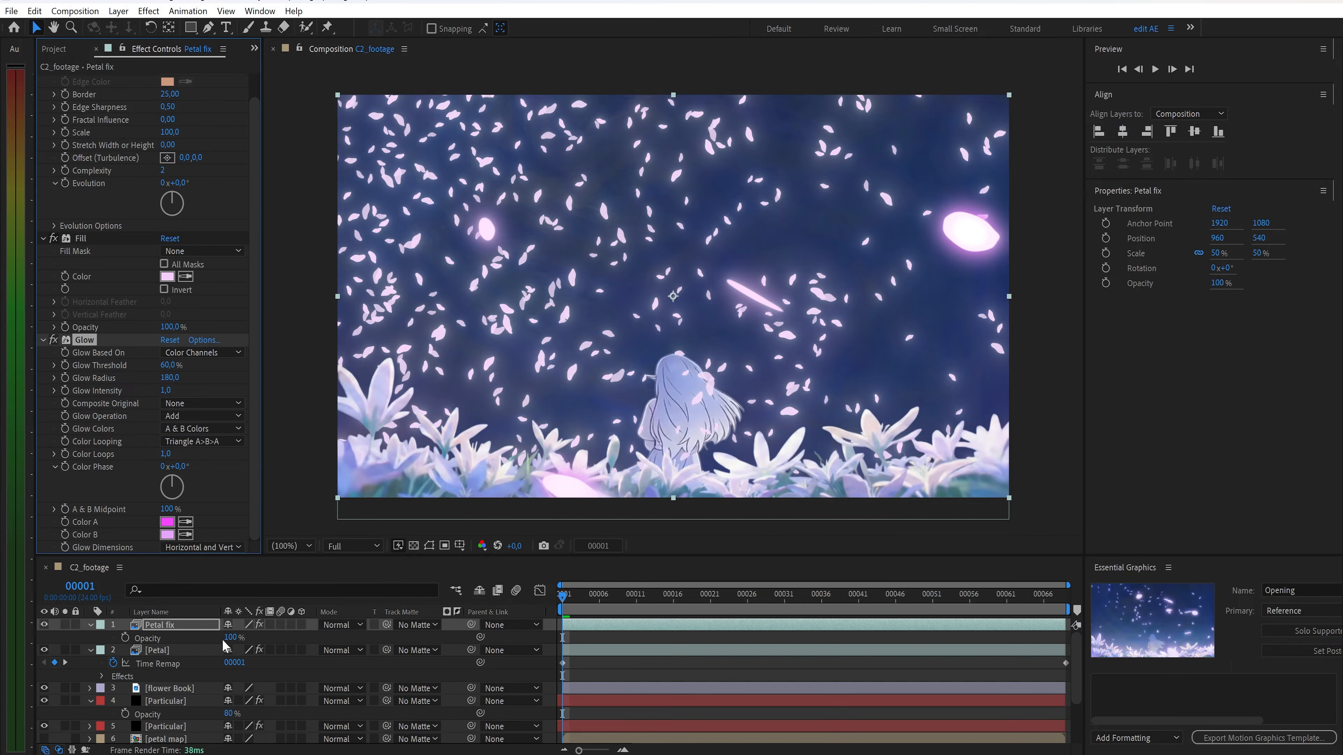
click(231, 638)
text(30)
key(Return)
key(space)
drag(562, 597, 1017, 636)
key(Home)
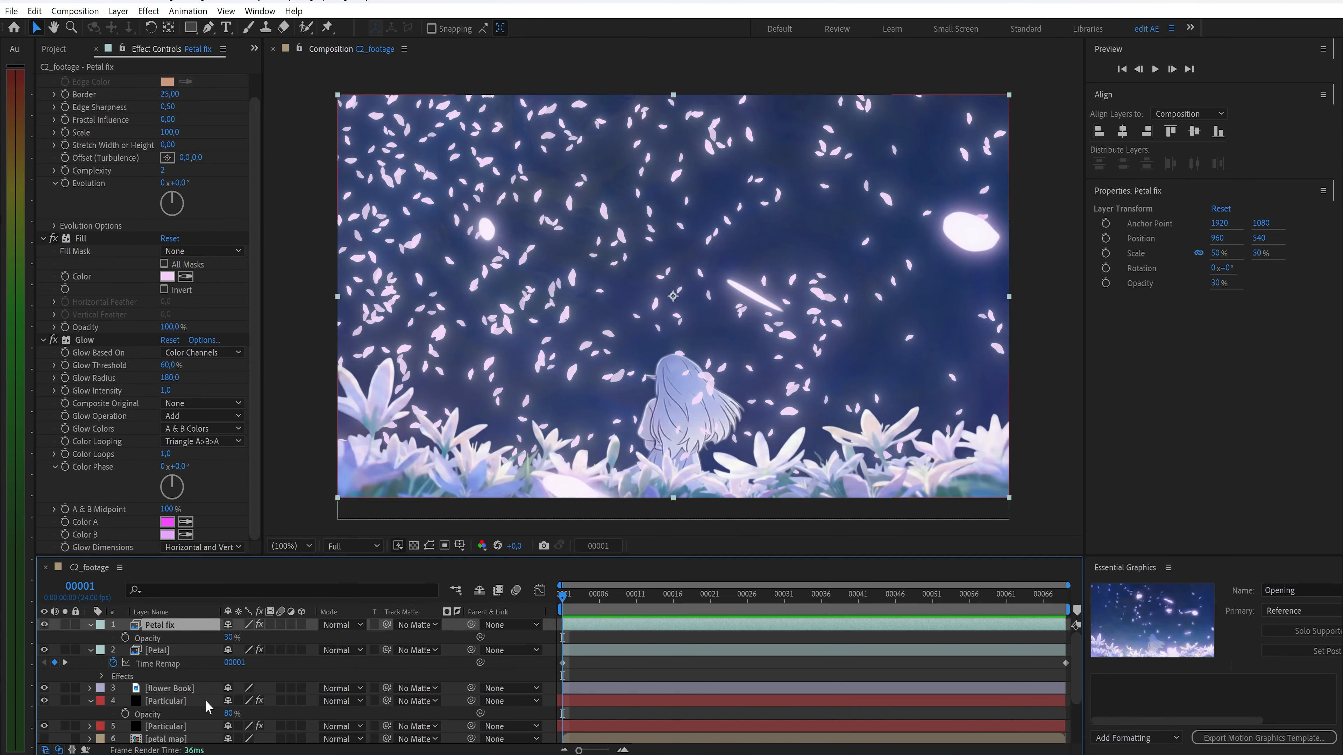
Add a Deep Glow effect to the flower Book layer with exposure 0.3
click(166, 689)
key(ctrl+space)
text(d)
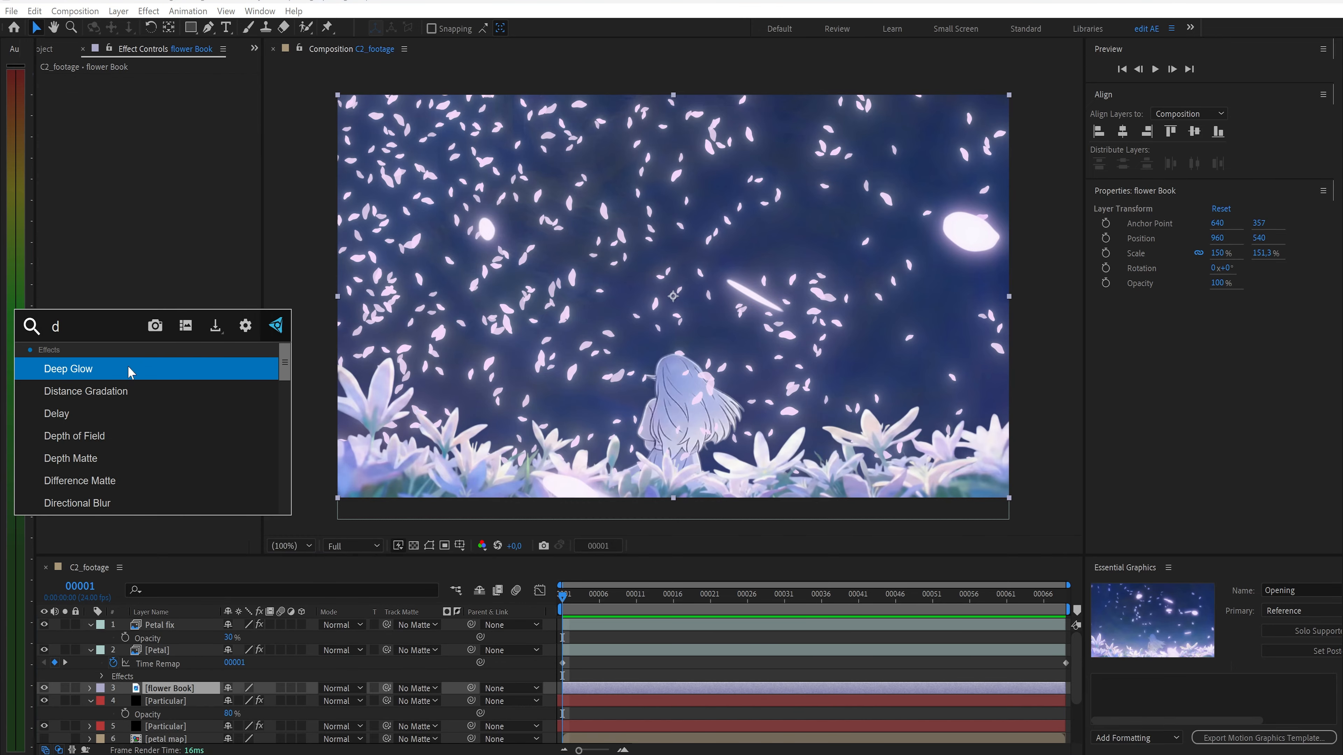
click(132, 369)
text(,3)
key(Return)
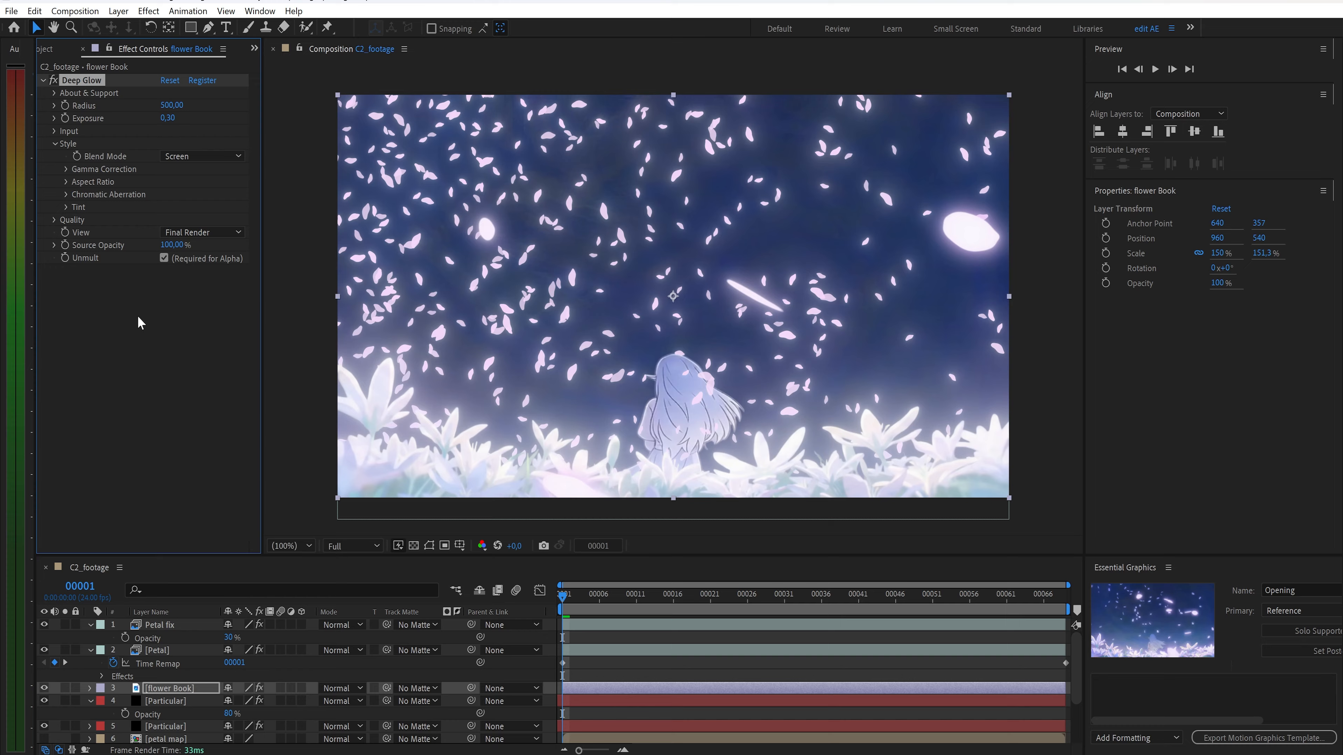
Duplicate the flower Book layer and rename the upper copy darken
key(ctrl+d)
right_click(166, 689)
click(191, 642)
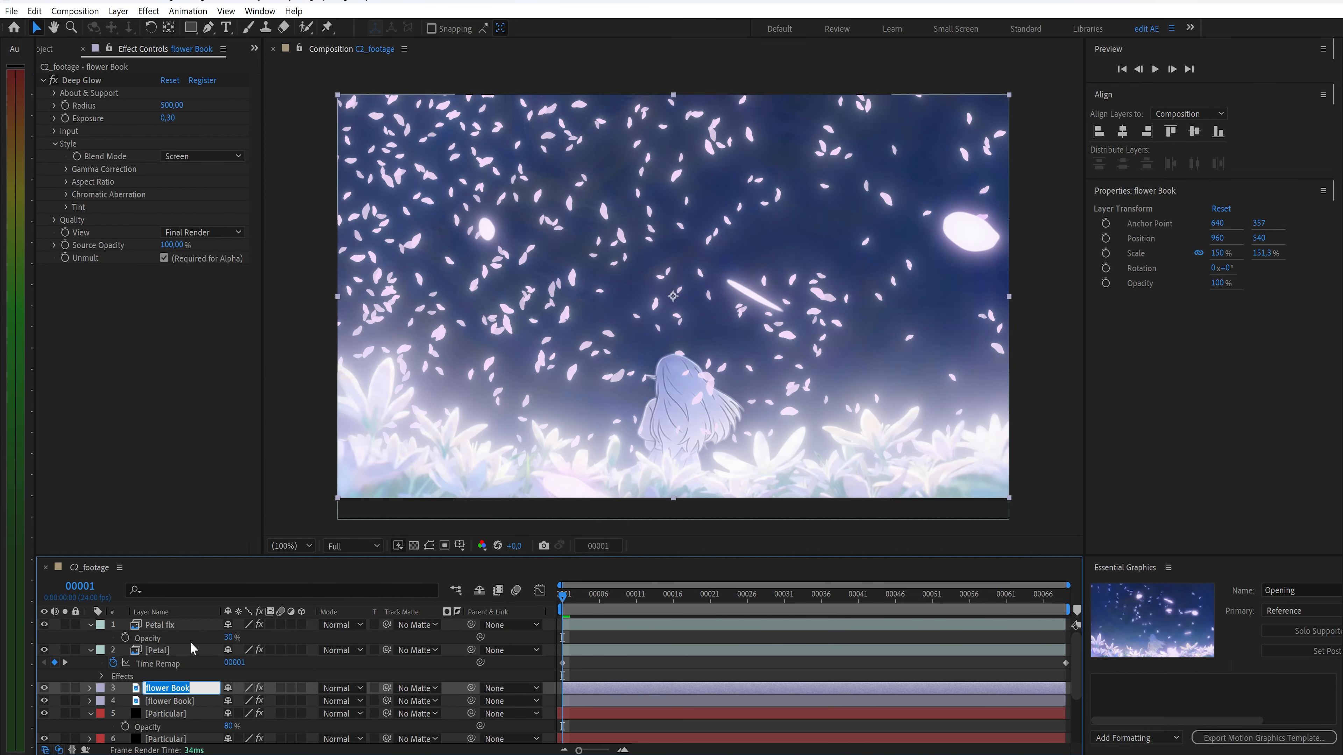
text(darken)
key(Return)
Set the darken layer's blending mode to Darken and remove its Deep Glow effect
click(341, 688)
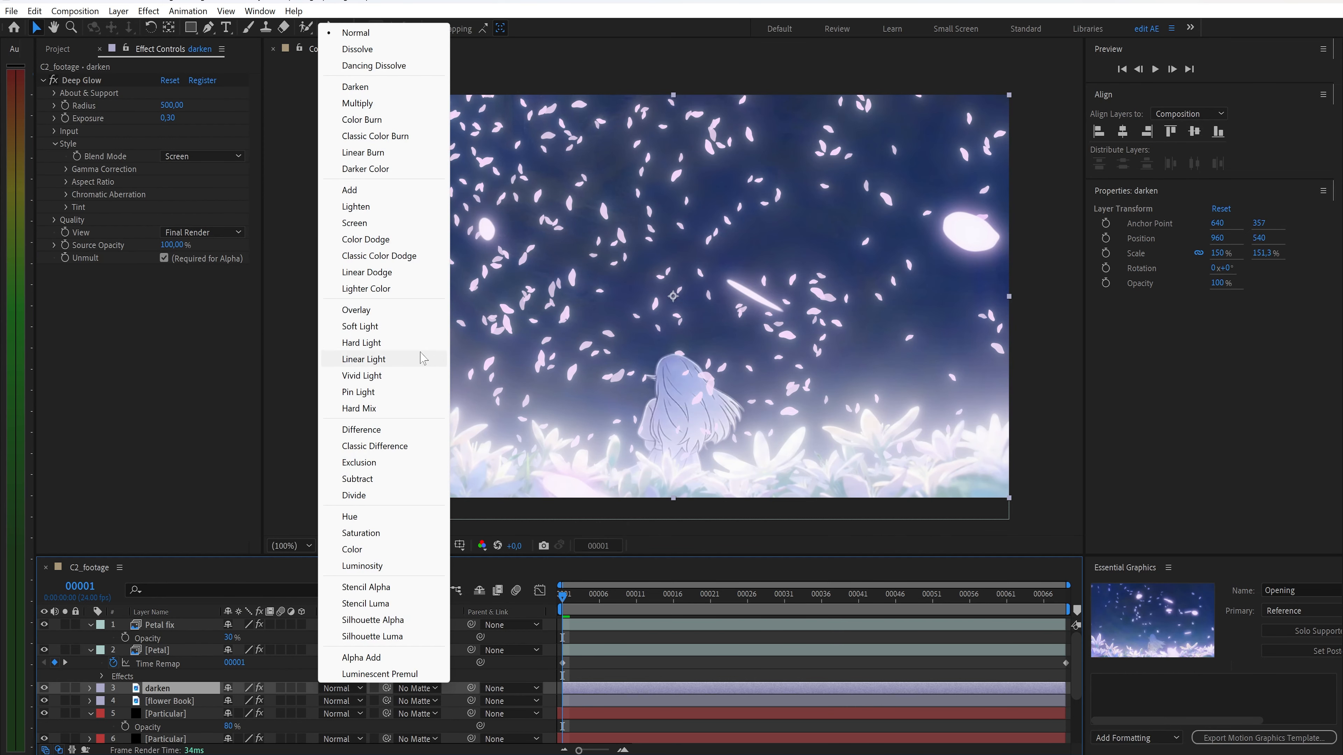
click(366, 87)
click(101, 81)
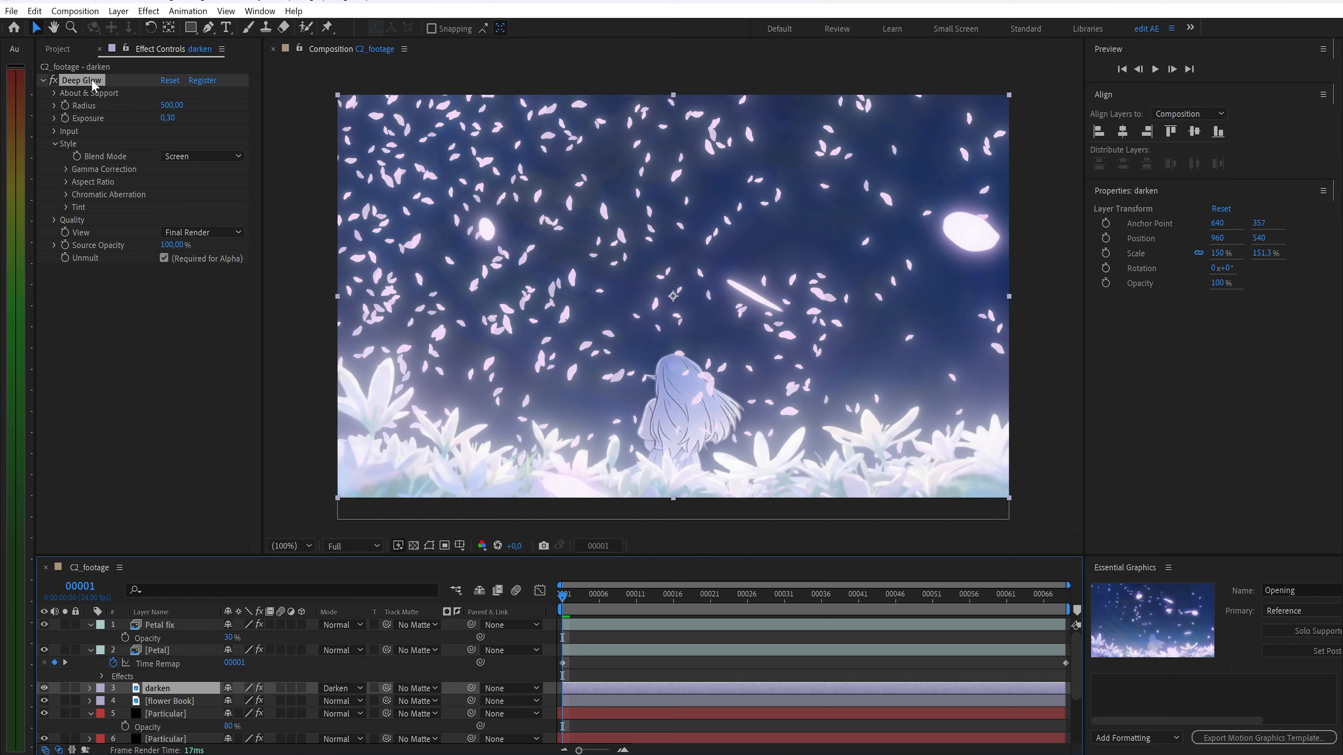
key(Delete)
Duplicate the darken layer and copy the Petal fix layer's Glow effect onto the upper copy
key(ctrl+d)
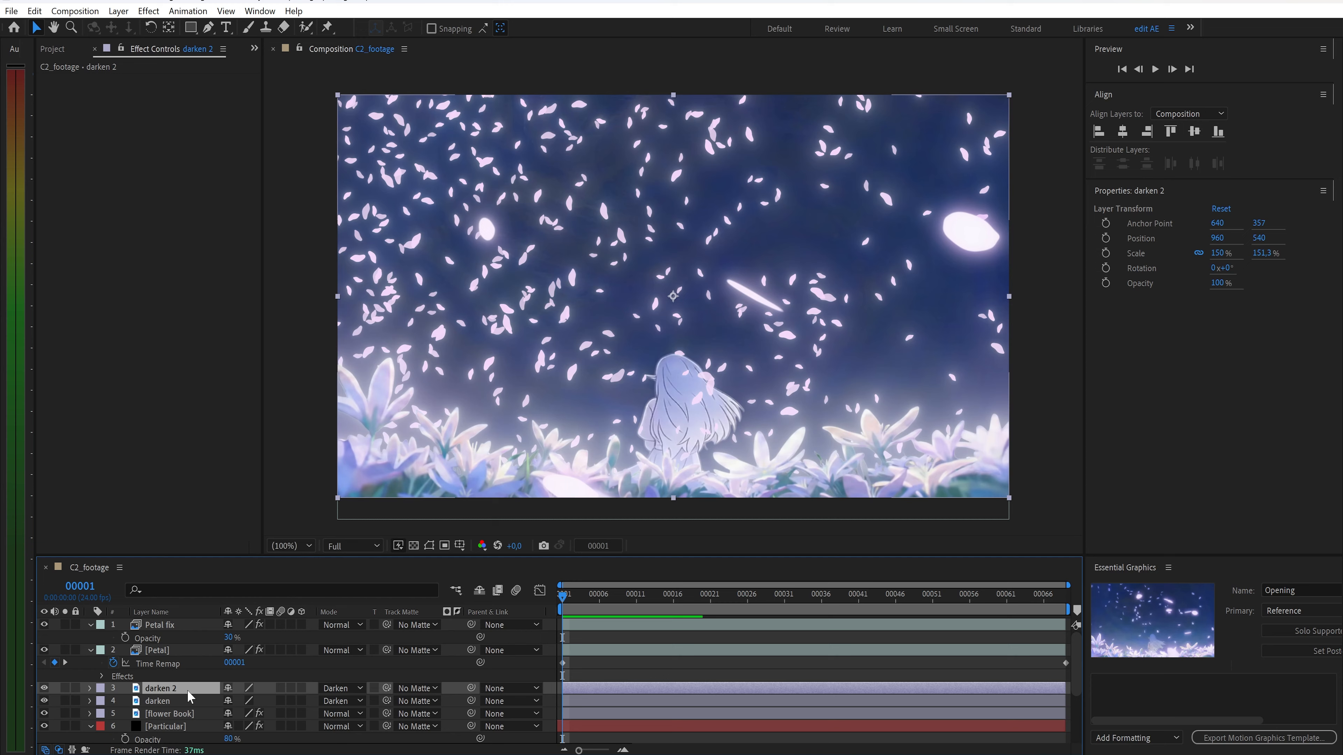
click(186, 624)
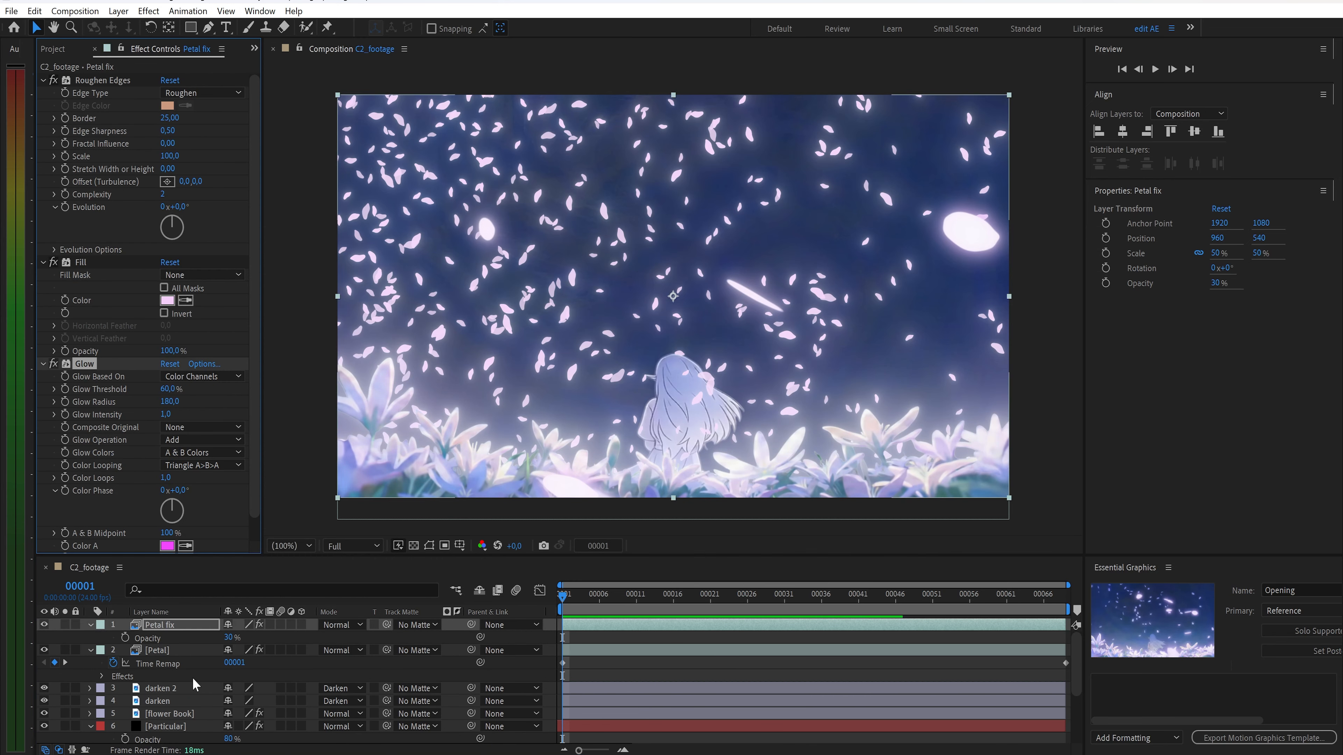
click(175, 689)
key(ctrl+v)
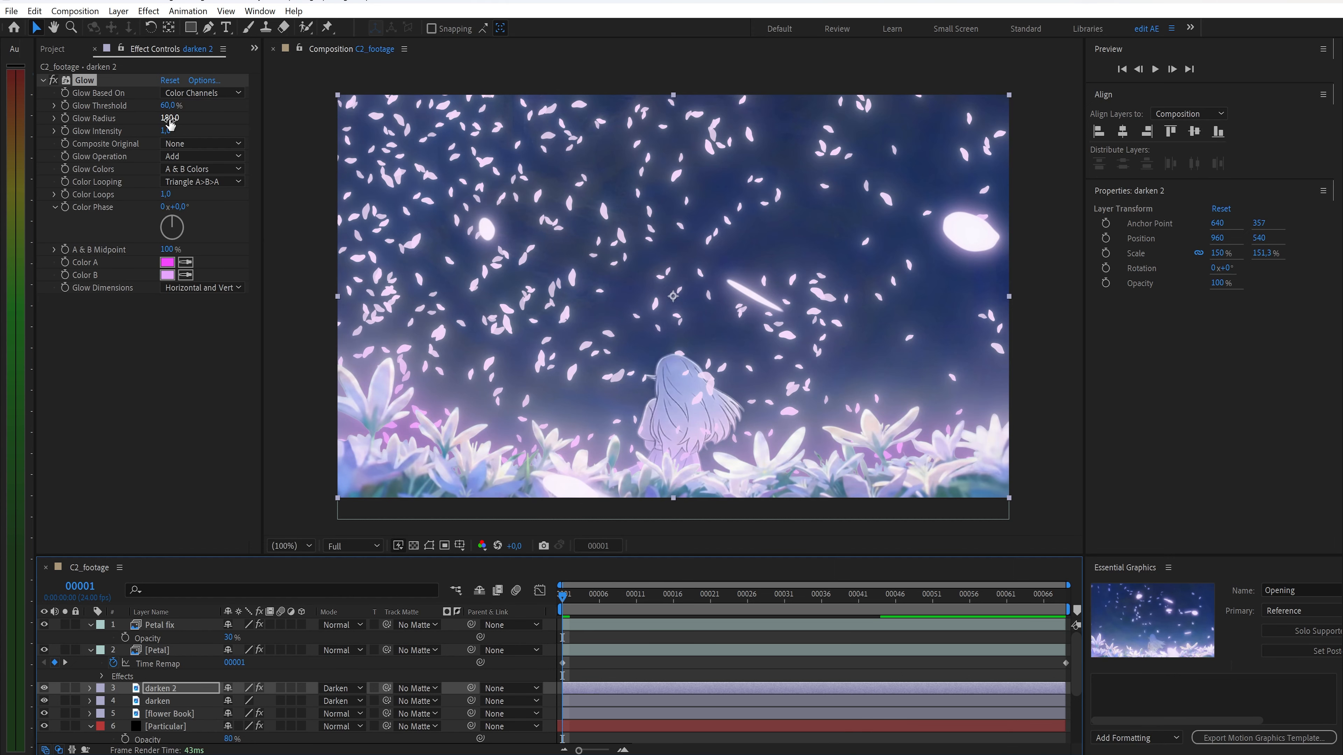
Set the Glow Radius on the darken 2 layer to 100 and the layer's opacity to 50%
click(169, 118)
text(1)
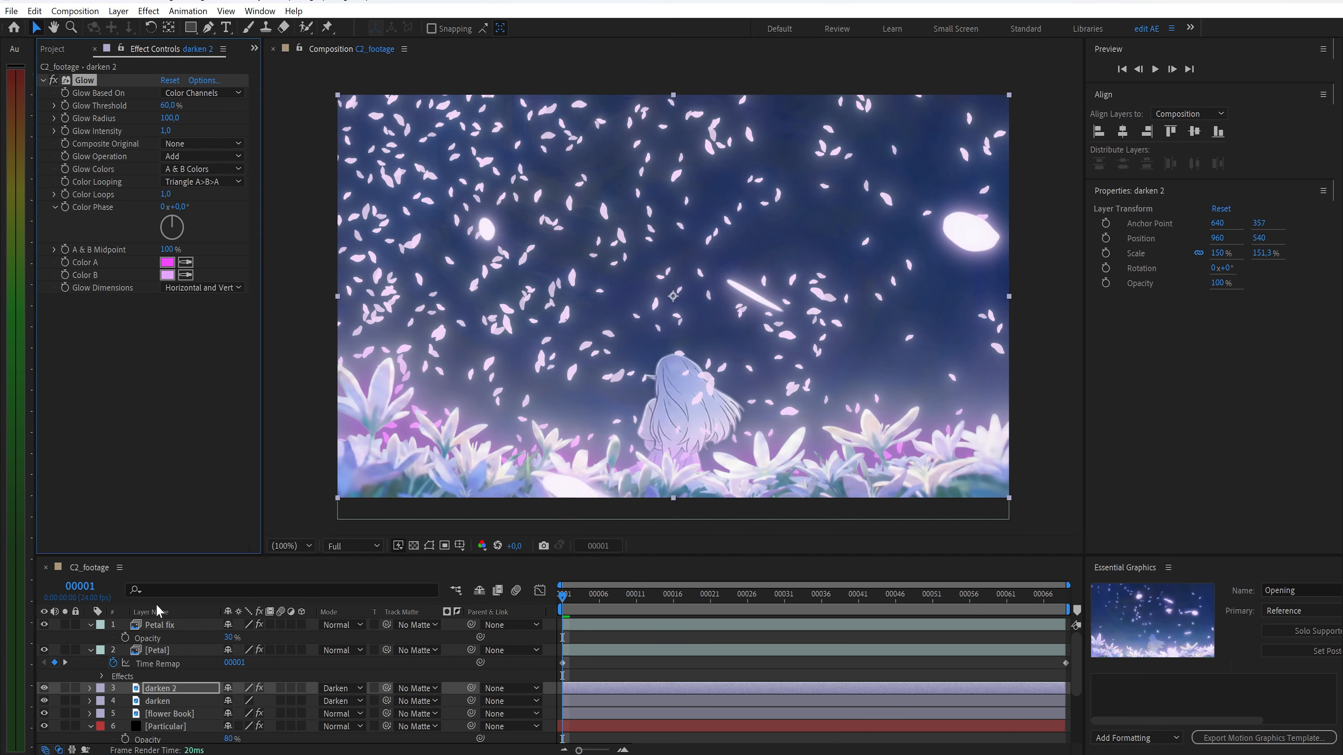
key(t)
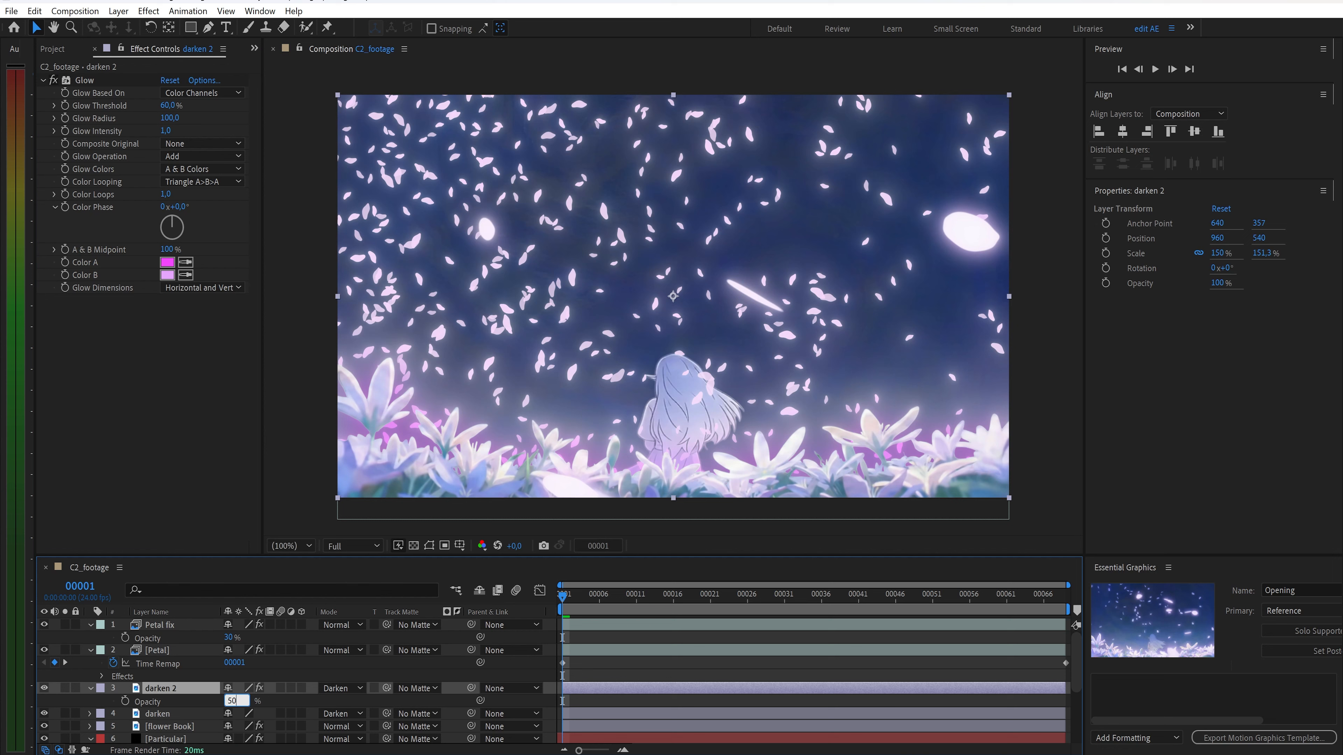
key(Return)
Rename the upper Frieren layer as outline
scroll(230, 701, down, 2)
click(177, 715)
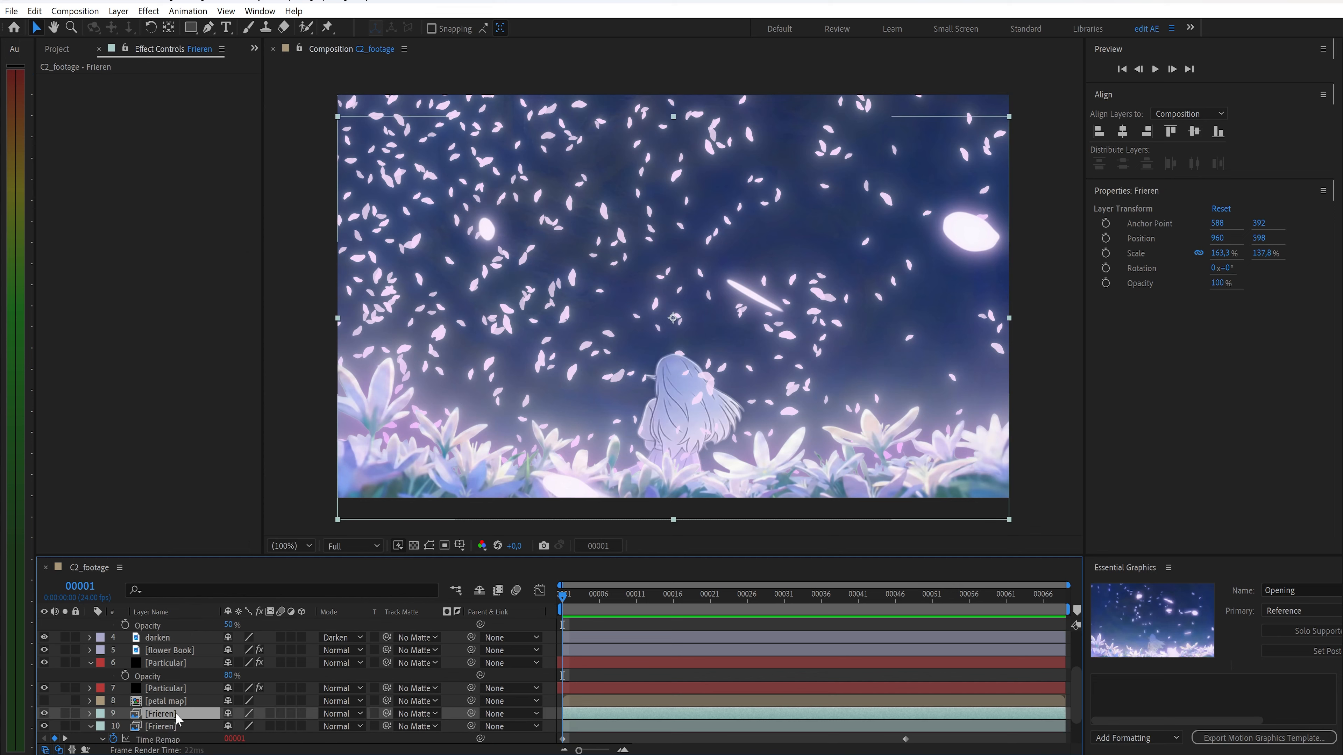
right_click(177, 715)
click(210, 675)
text(outline)
key(Return)
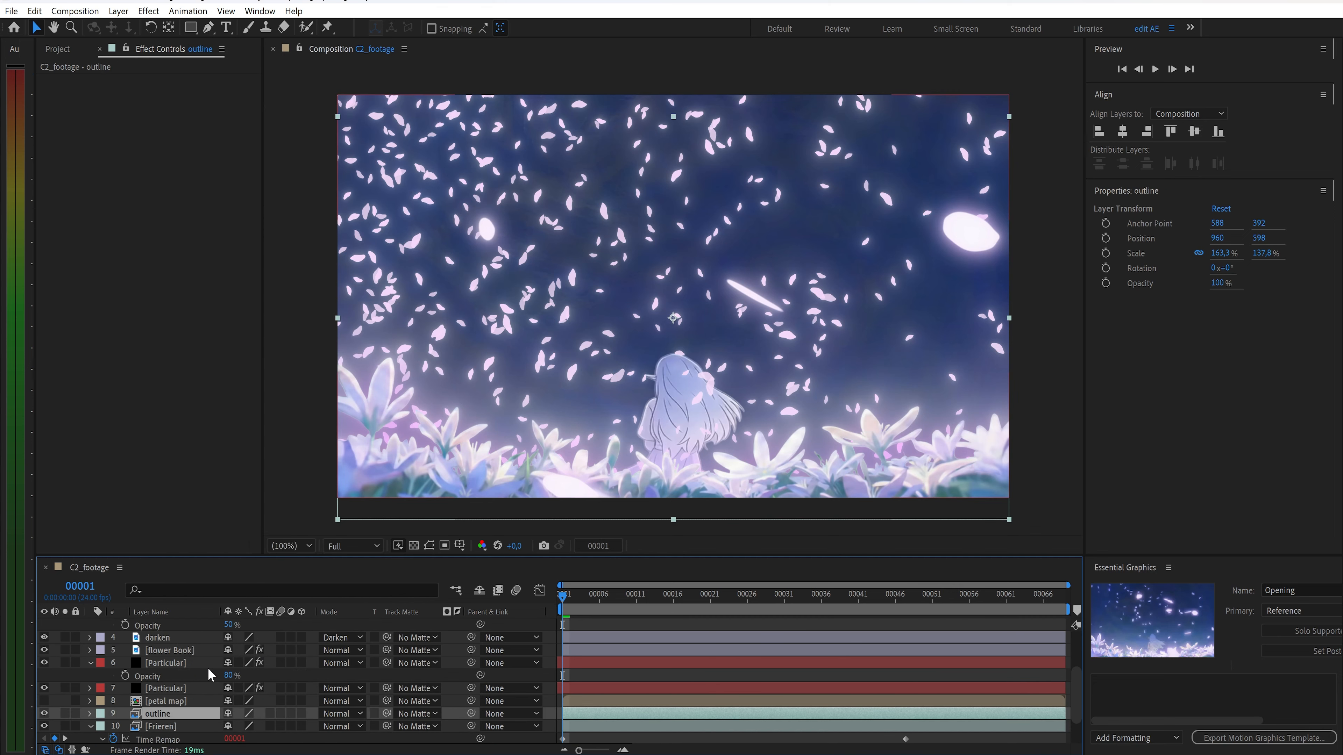
Add a Distance Gradation effect to the outline layer, set to Outside with an Outside Threshold of 5
key(ctrl+space)
text(dis)
key(Return)
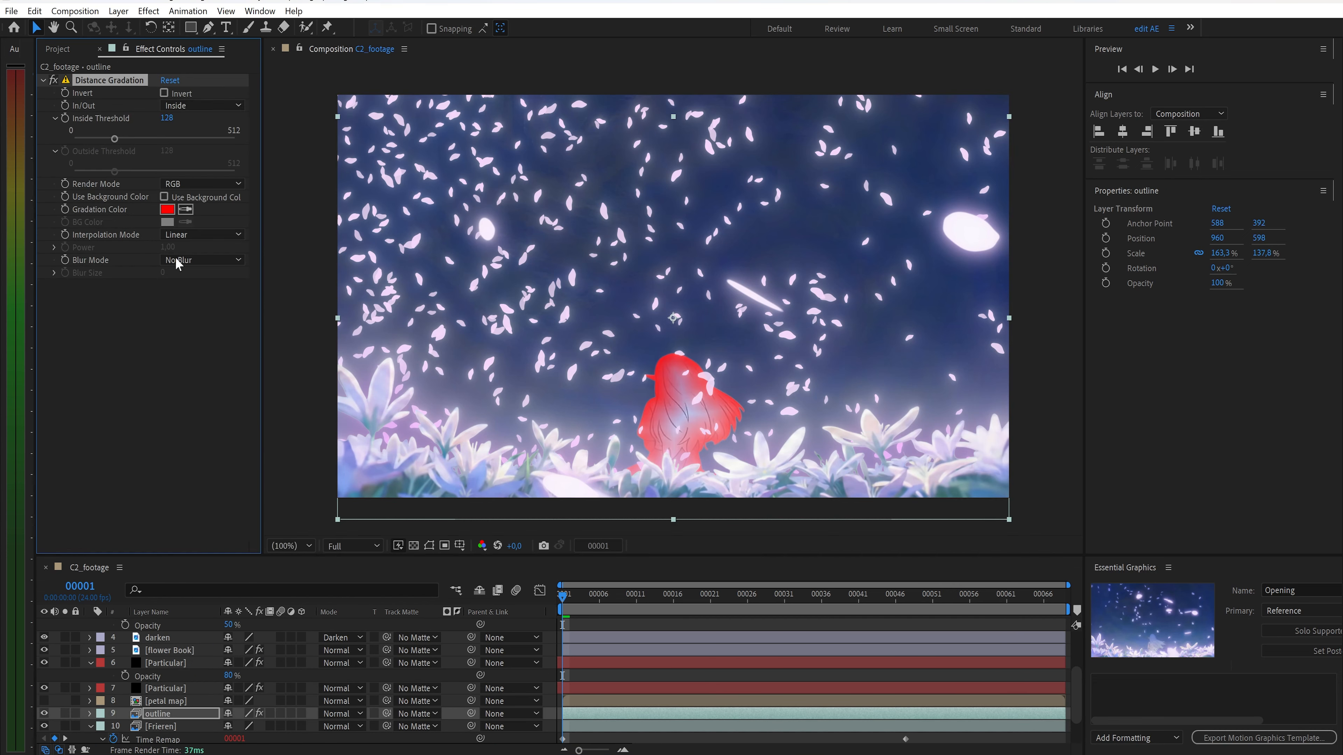
click(194, 105)
click(182, 138)
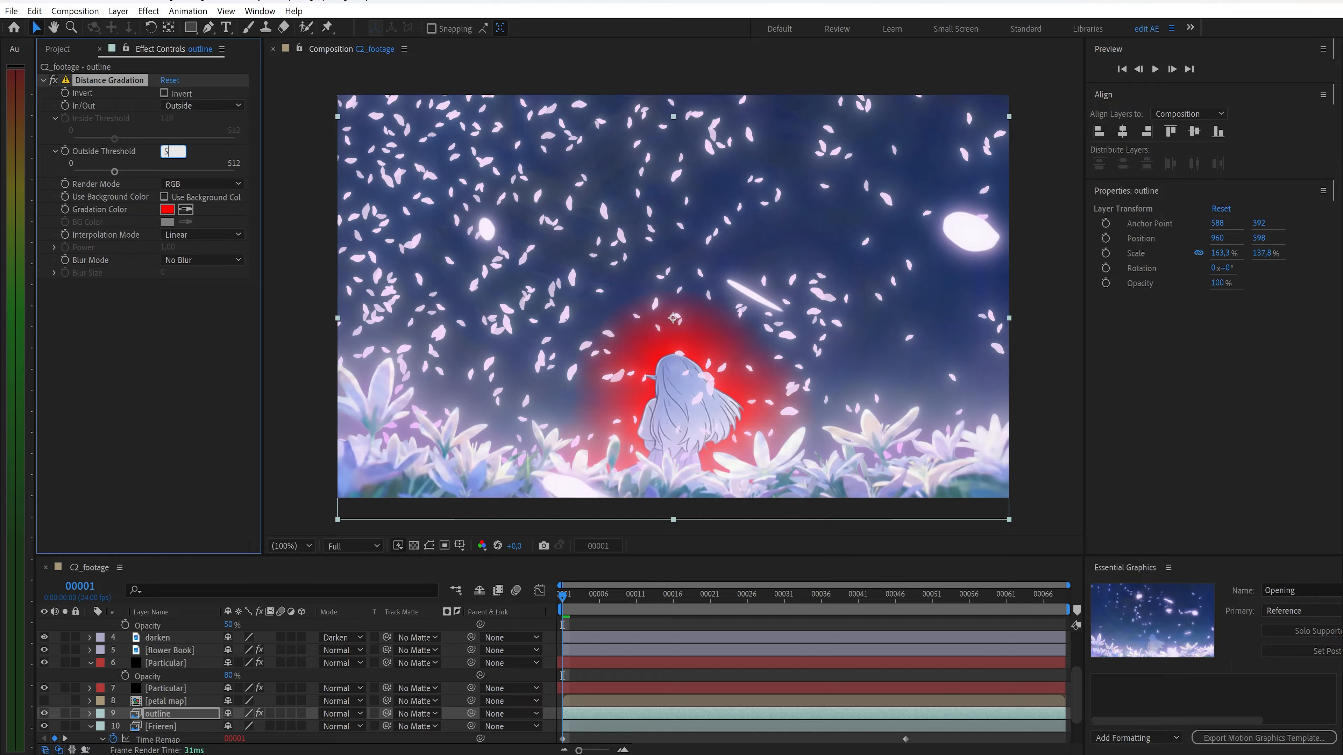
Make the gradation color black (000000), with Constant interpolation, Blur mode set to Blur and a blur size of 5
click(166, 210)
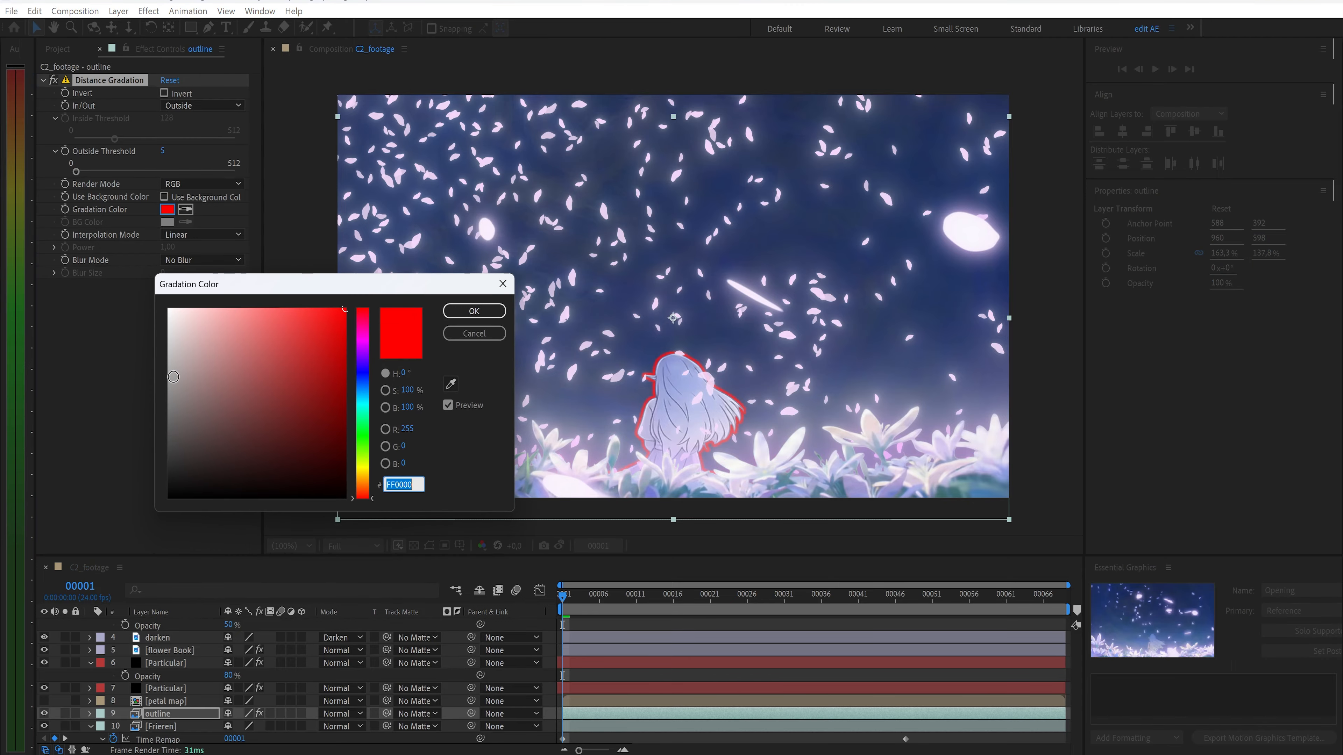
text(000000)
click(465, 310)
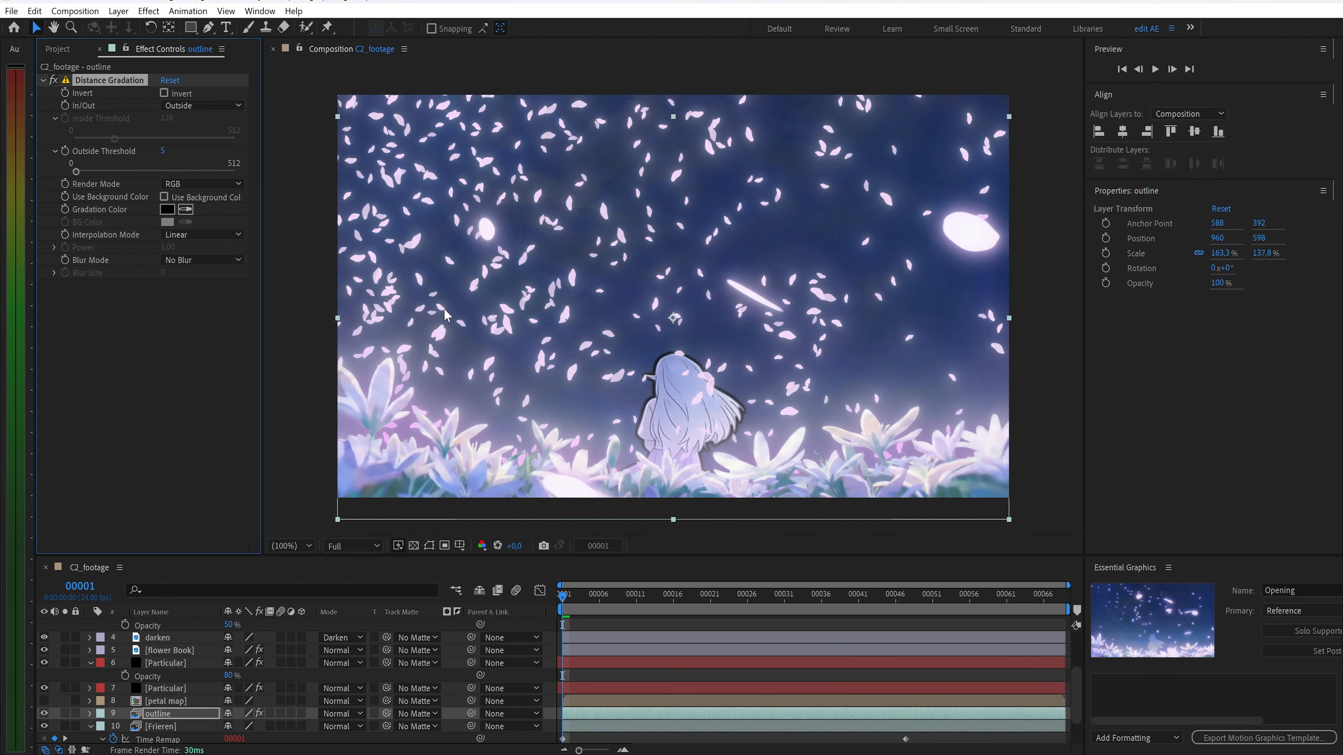
click(211, 234)
click(188, 249)
click(209, 260)
click(188, 308)
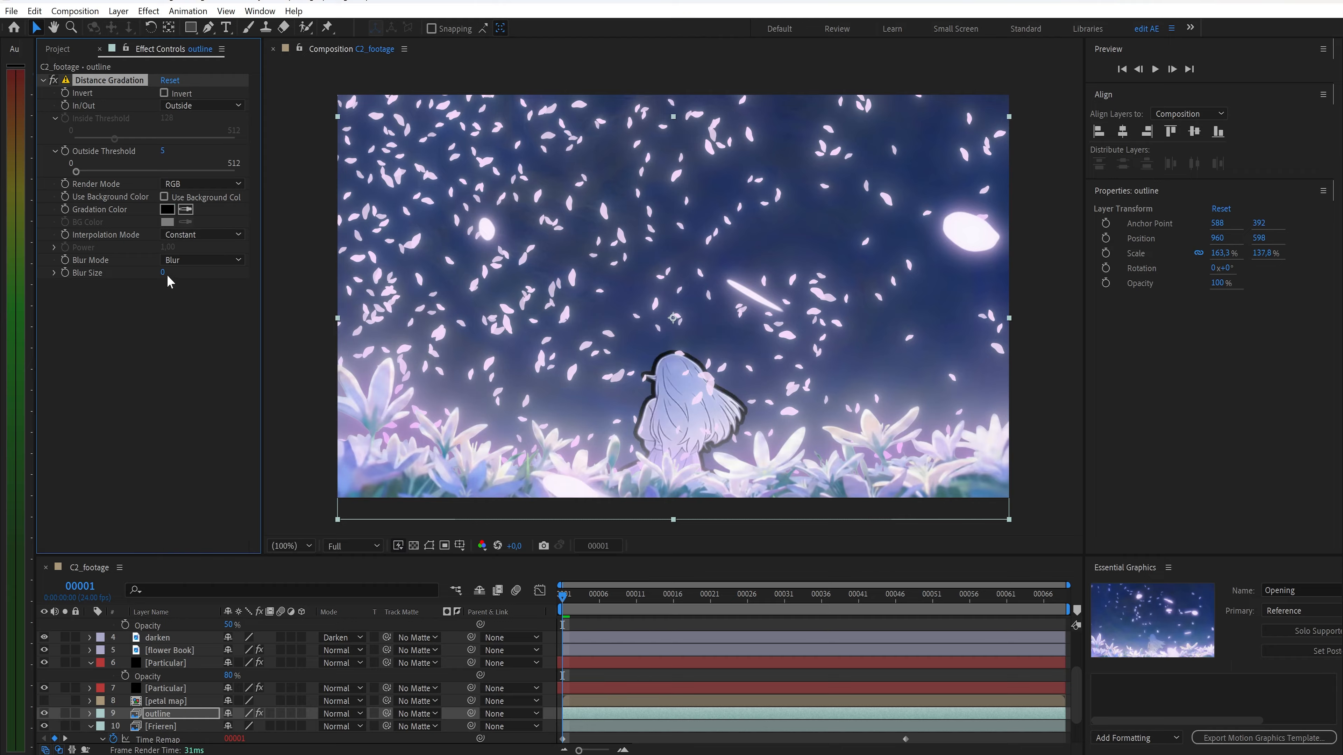
Set the outline layer's opacity to 10% and preview the composition
click(177, 713)
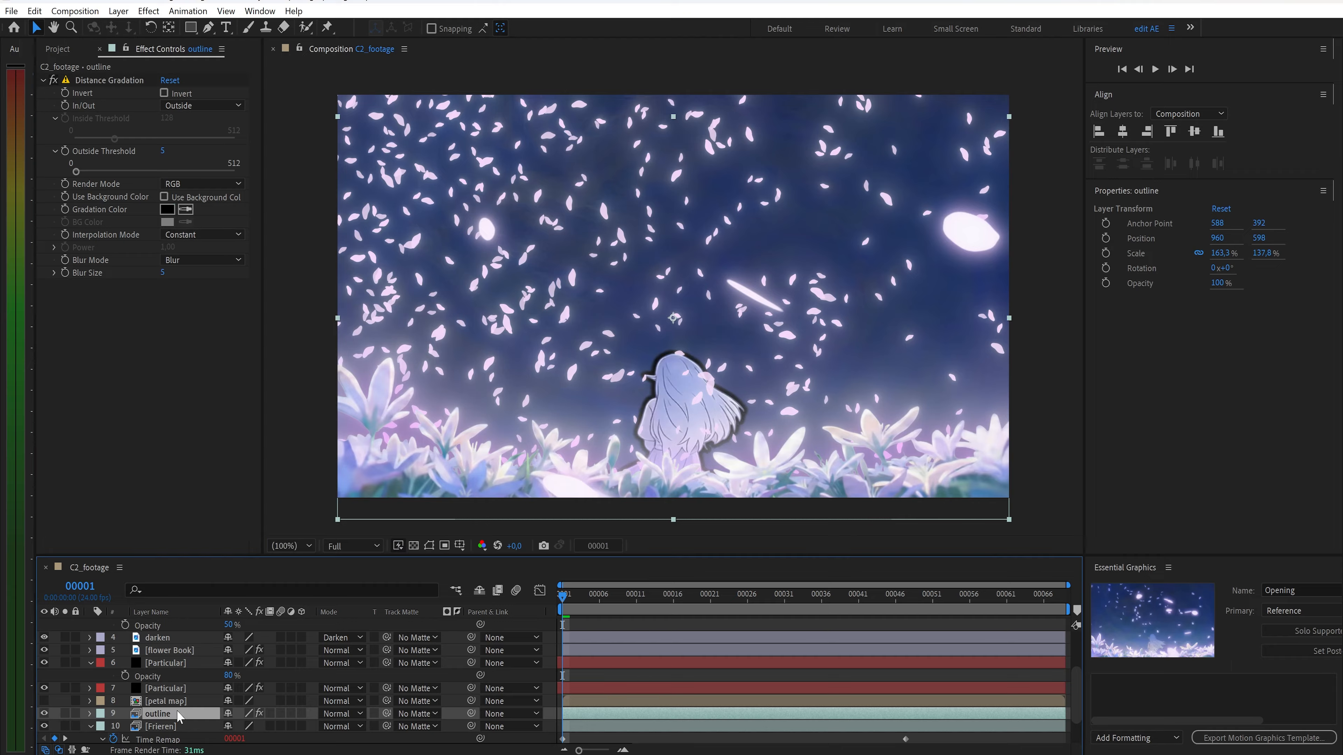
key(t)
click(227, 726)
text(10)
key(Return)
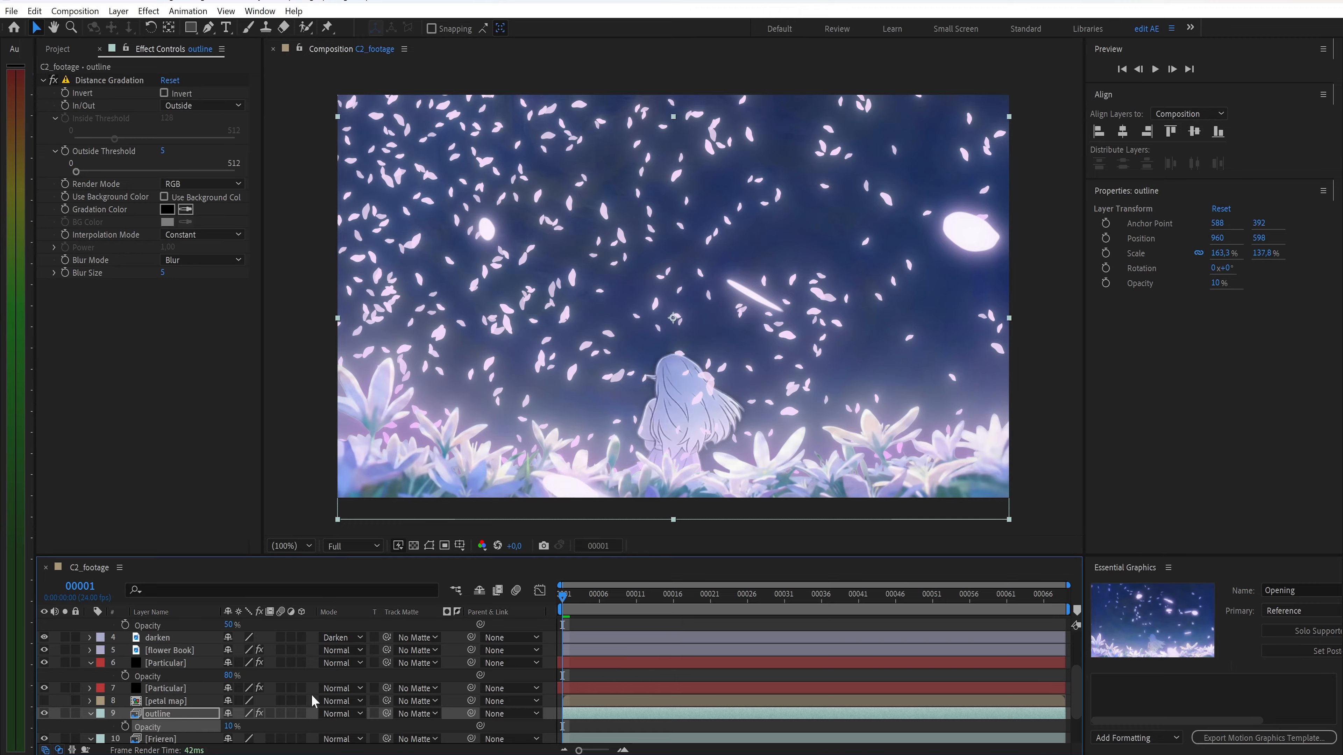
key(space)
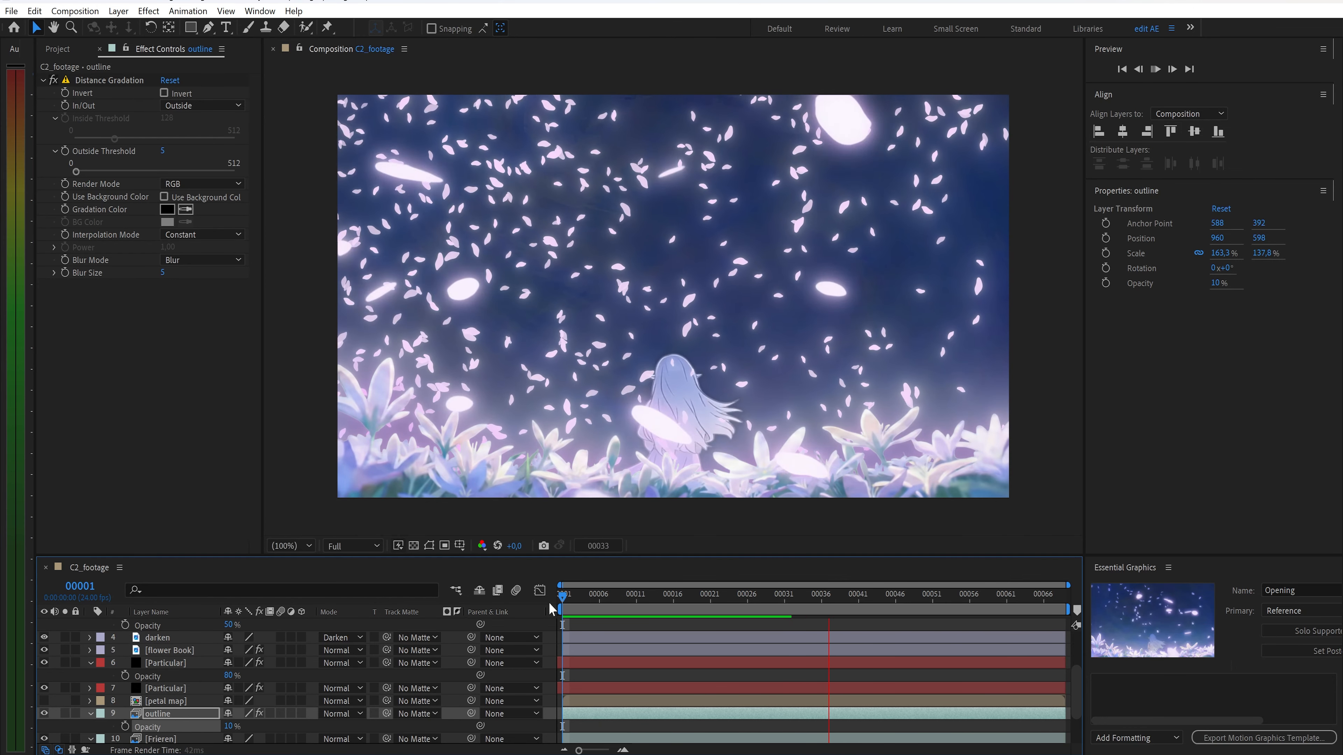
key(space)
Create a new 1920x1080 composition named C2_final
key(ctrl+n)
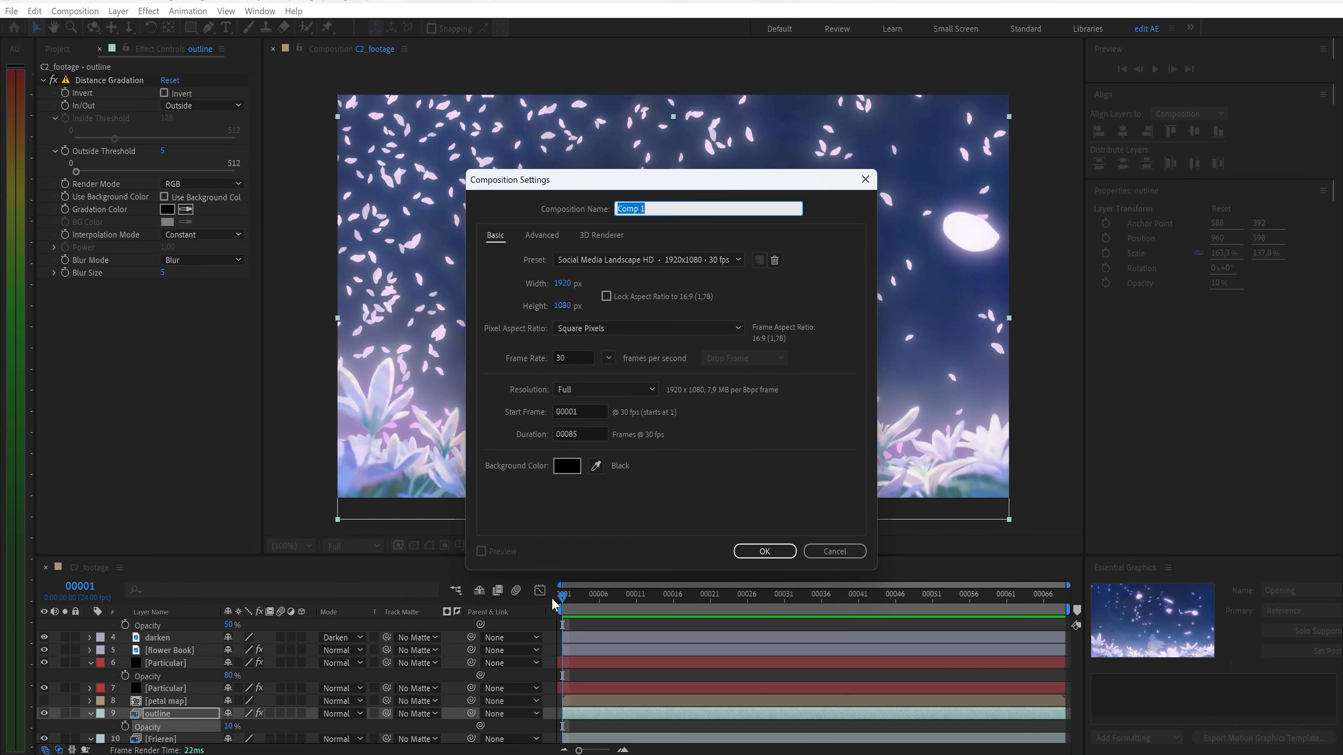
text(C2_final)
key(Return)
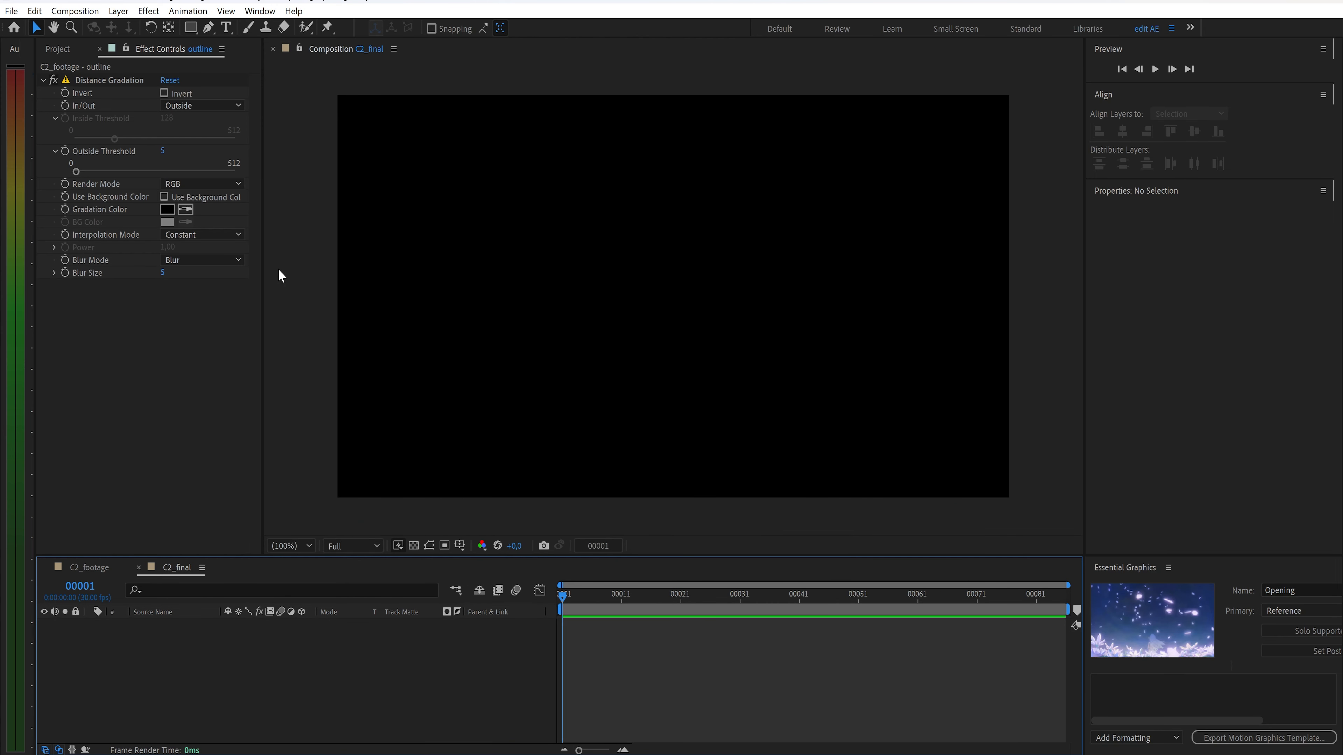
Place the second cut's footage composition in the C2_final timeline and play it back
click(57, 54)
click(86, 340)
drag(86, 340, 174, 648)
key(space)
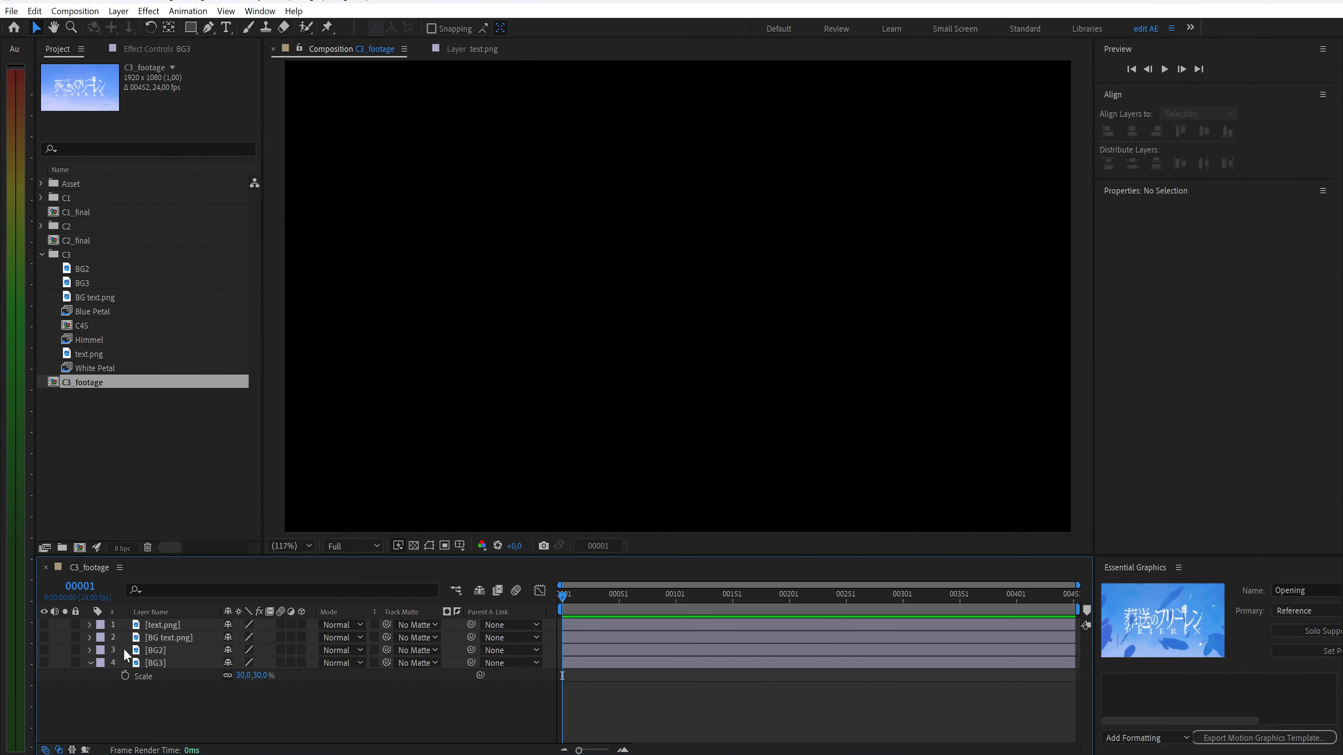
Make the BG3, BG2, BG text.png and text.png layers of C3_footage visible
click(44, 664)
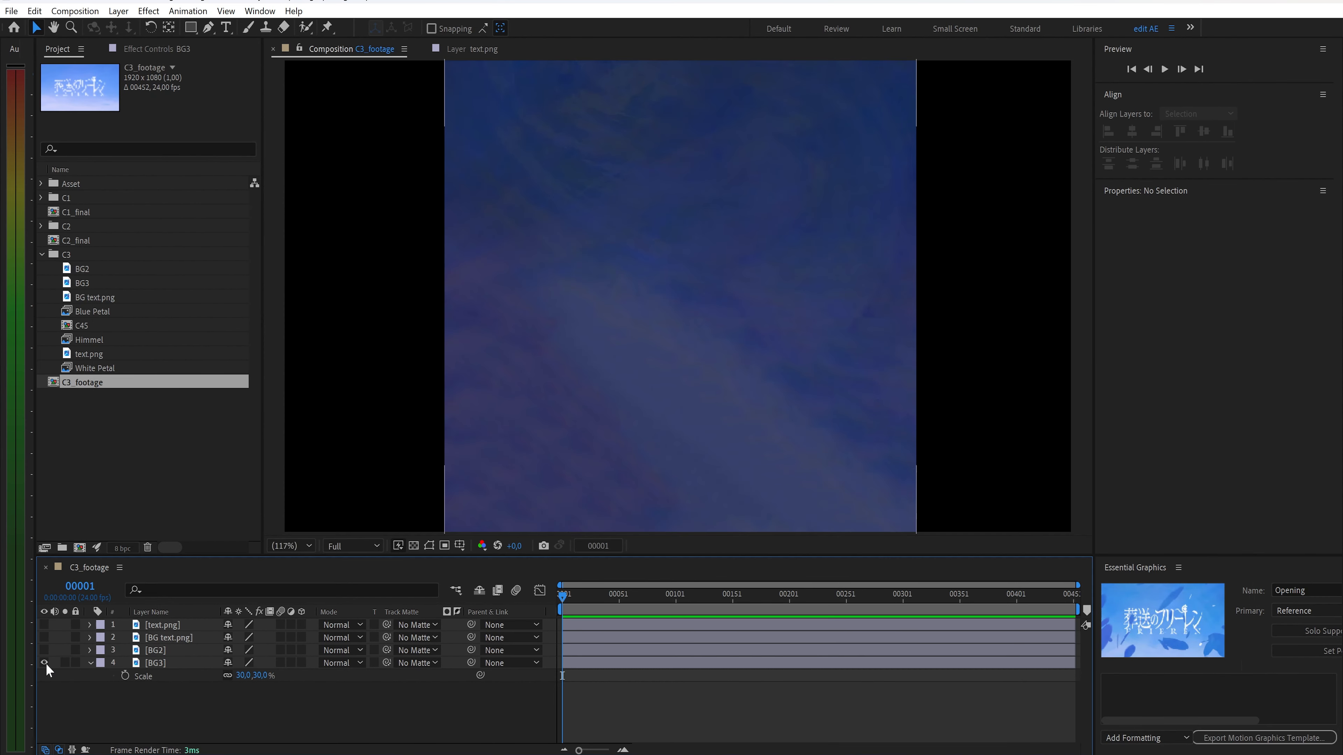
mouse_move(548, 392)
mouse_down()
mouse_move(608, 291)
mouse_move(548, 389)
mouse_move(665, 453)
mouse_move(558, 306)
mouse_move(551, 377)
mouse_move(569, 386)
mouse_up()
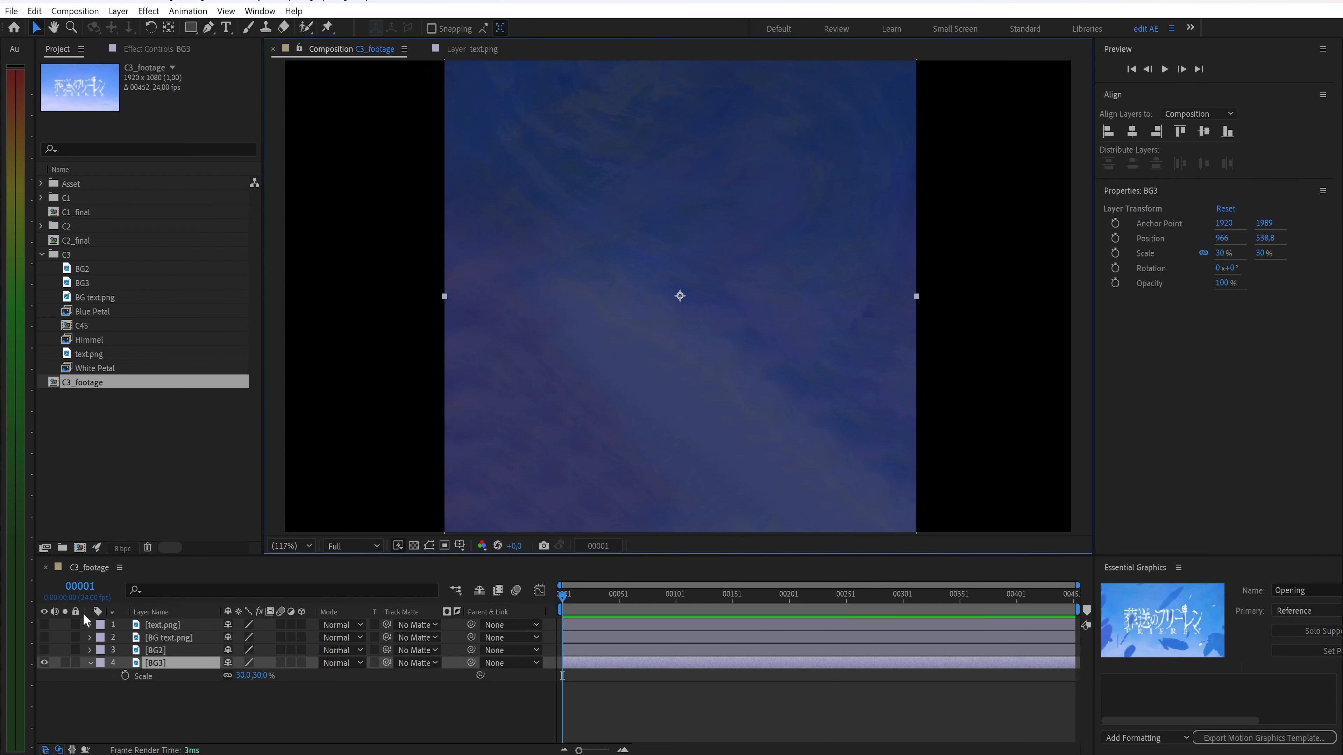
click(45, 651)
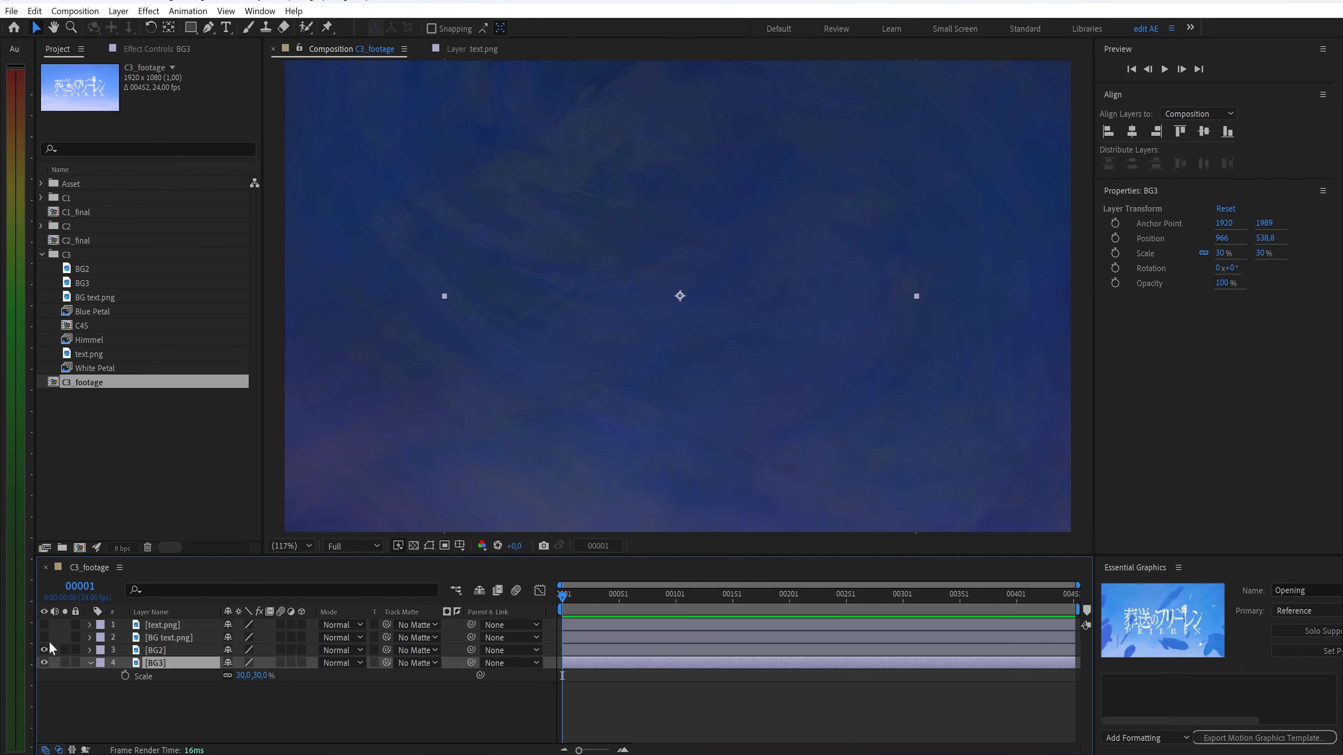
click(43, 638)
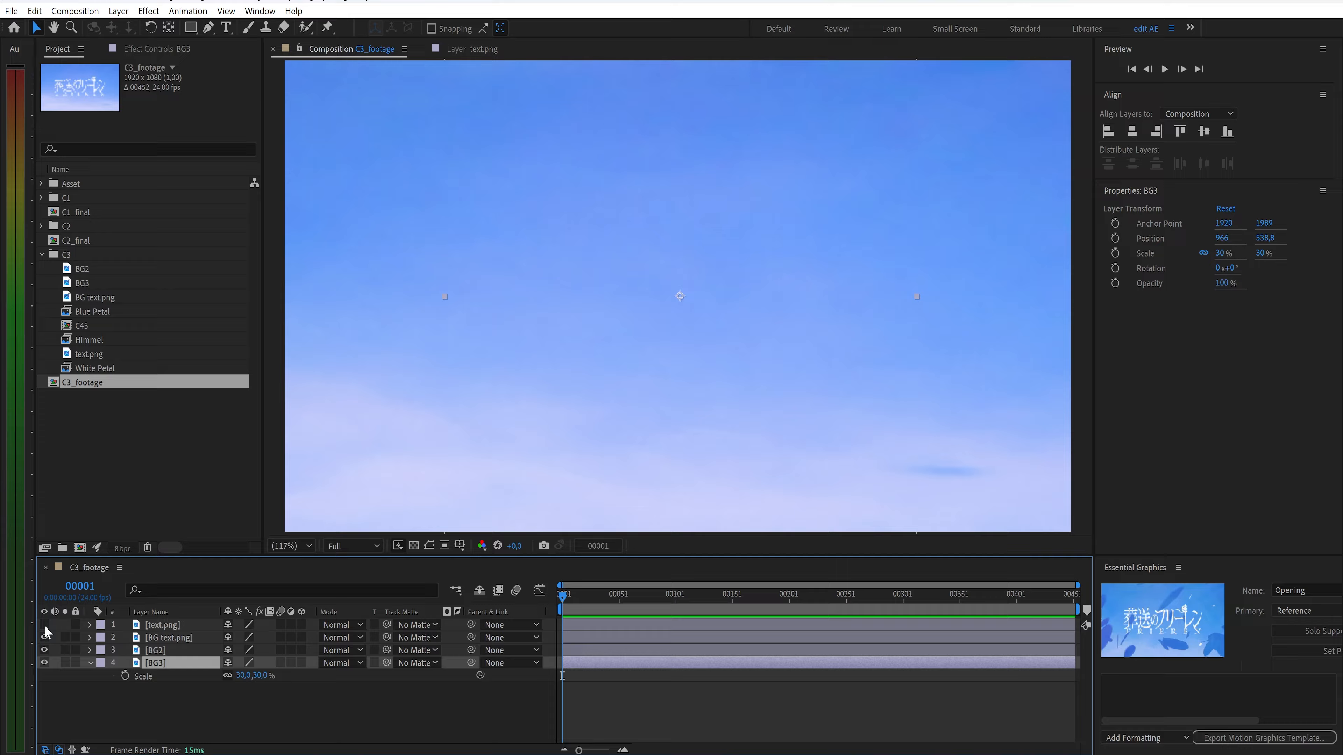
click(43, 624)
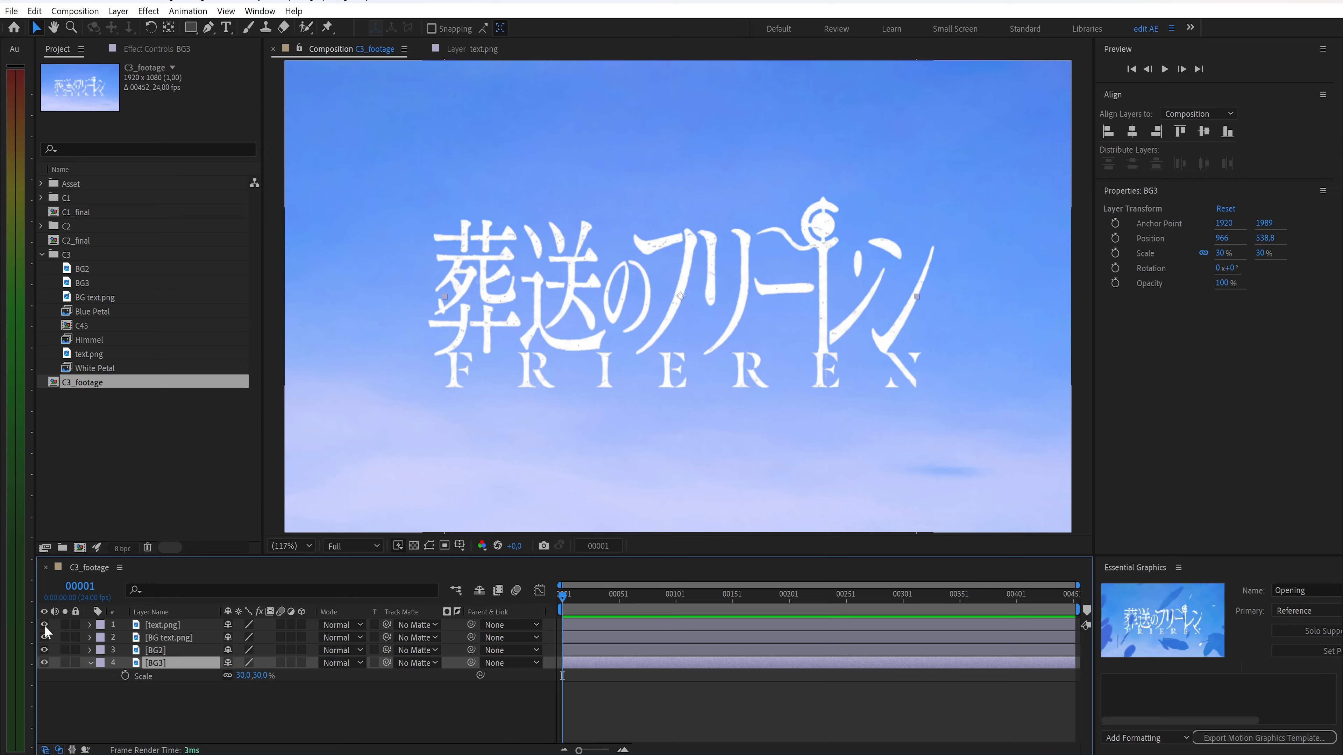
Trim the BG3 layer to end at frame 60 and the text.png, BG text.png and BG2 layers to start there
click(603, 545)
text(60)
key(Return)
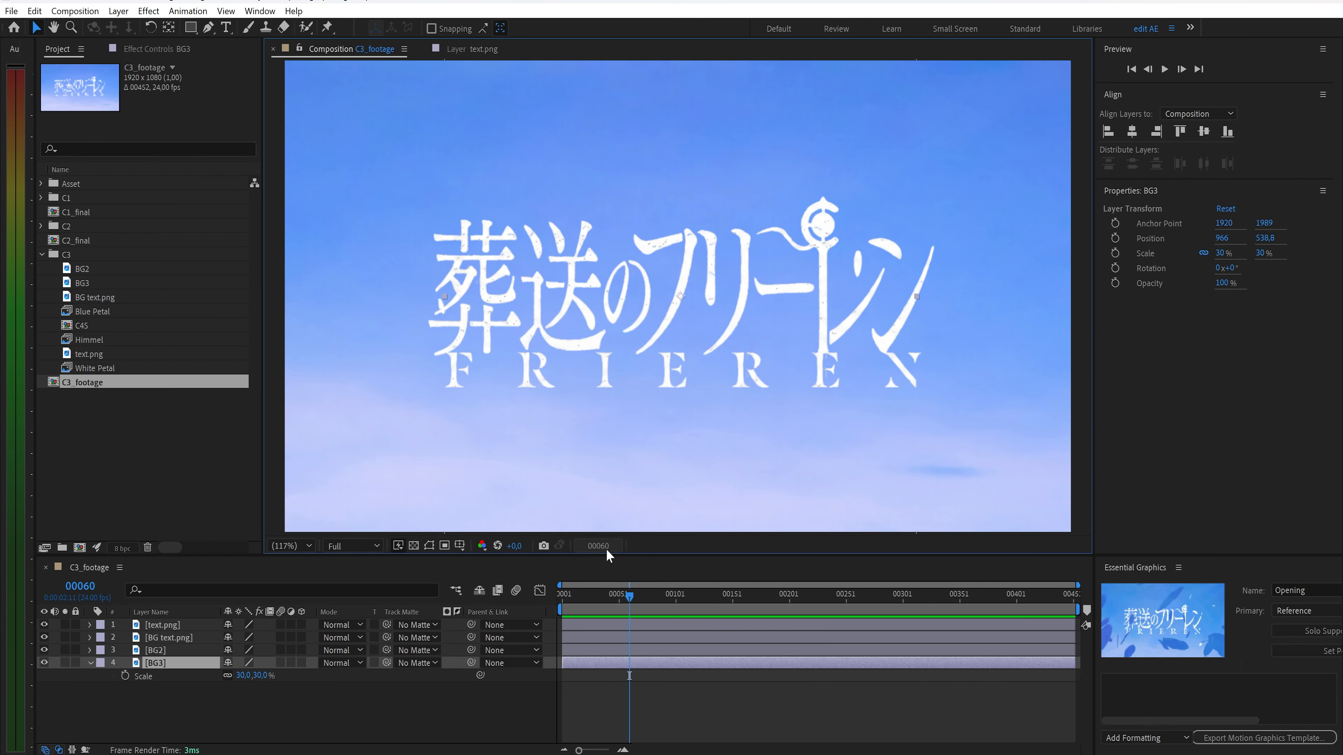
drag(846, 664, 630, 664)
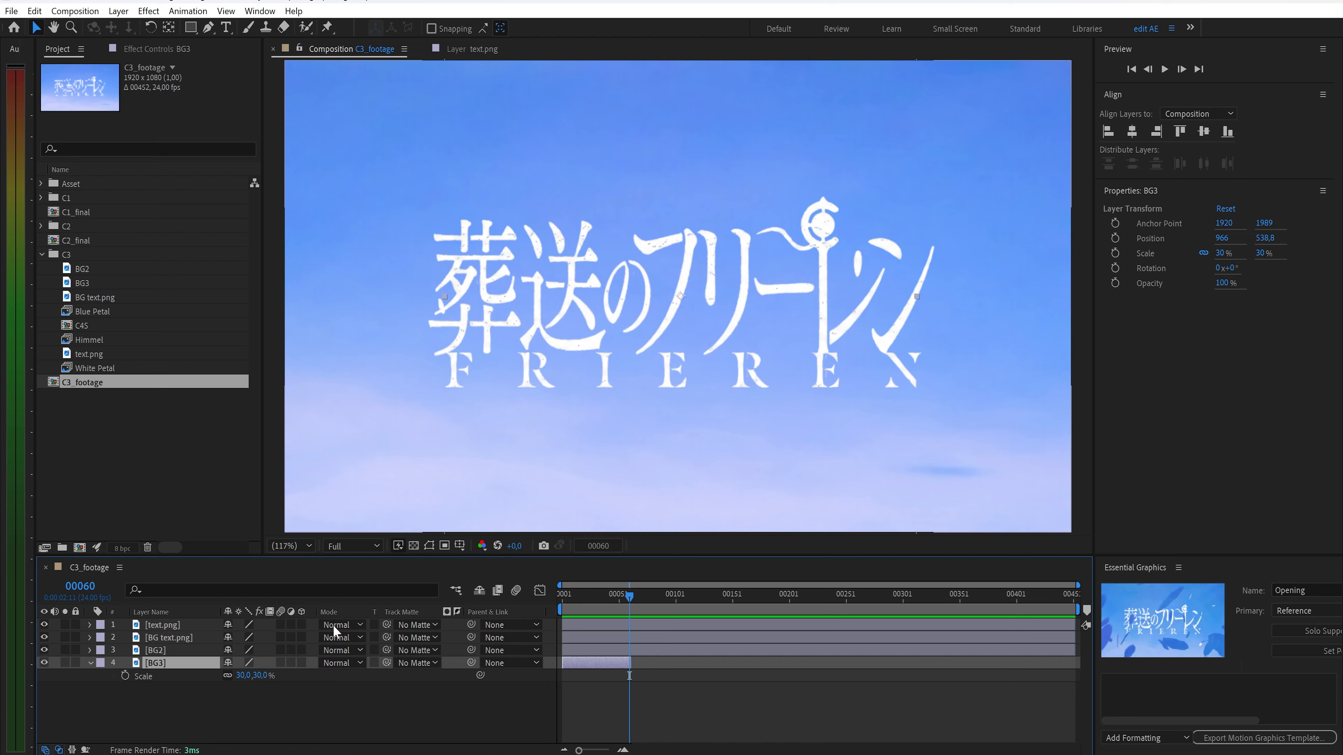
drag(171, 652, 413, 622)
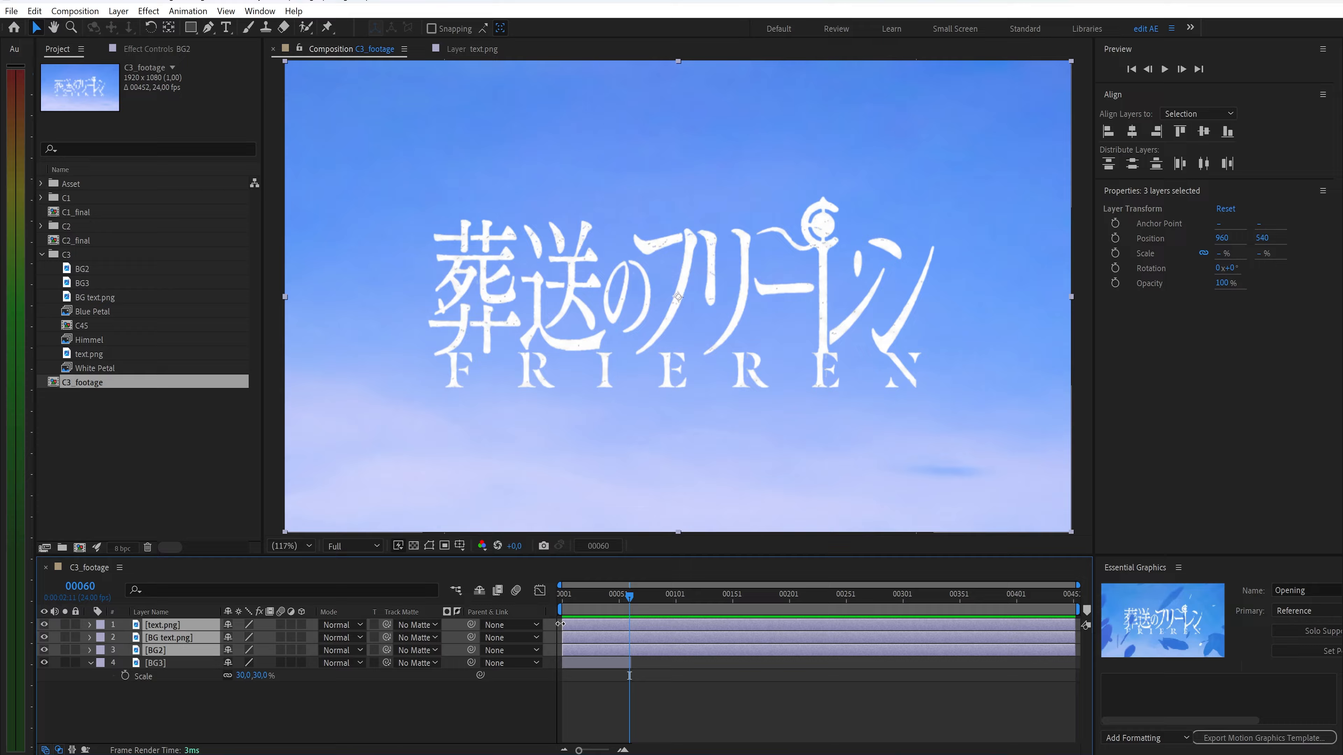
mouse_move(559, 624)
mouse_down()
mouse_move(630, 624)
mouse_move(561, 608)
mouse_up()
Scale the BG3 layer to 50%, centre it horizontally and align it to the composition's bottom edge
click(616, 608)
drag(245, 683, 245, 683)
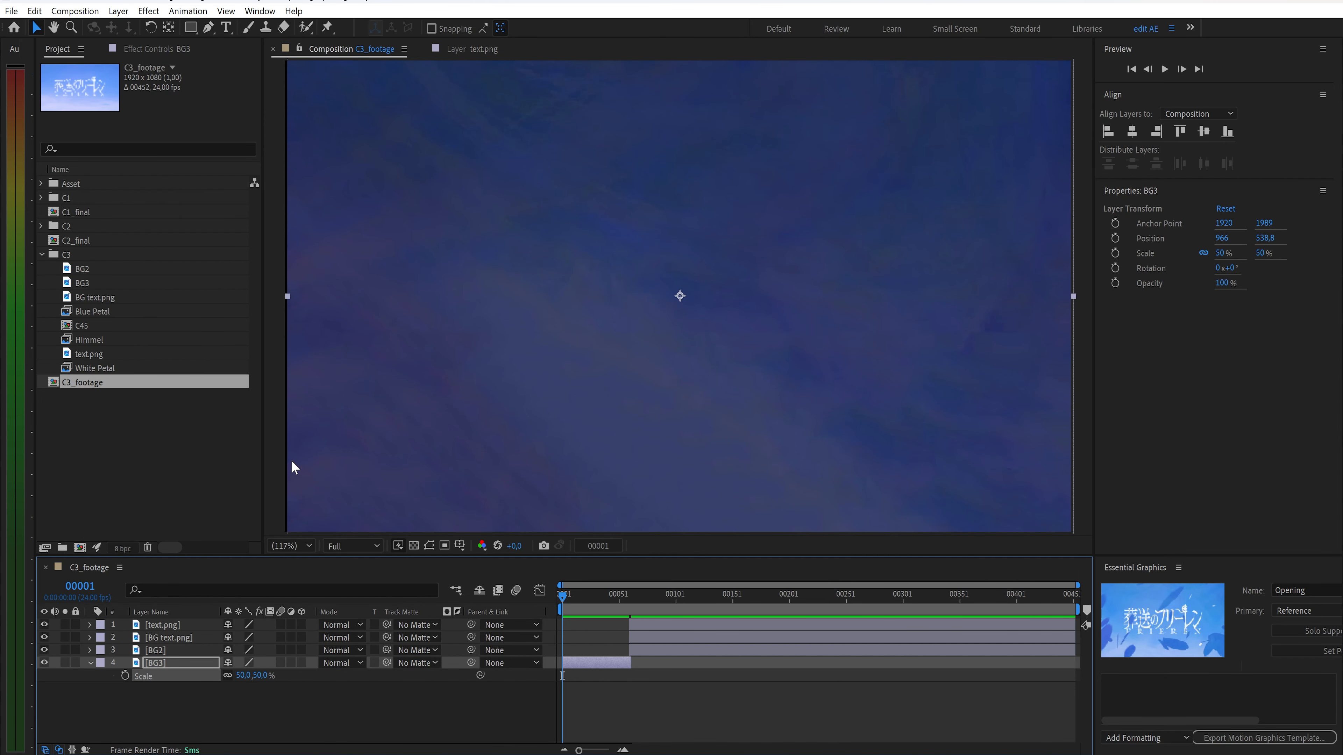
click(1132, 131)
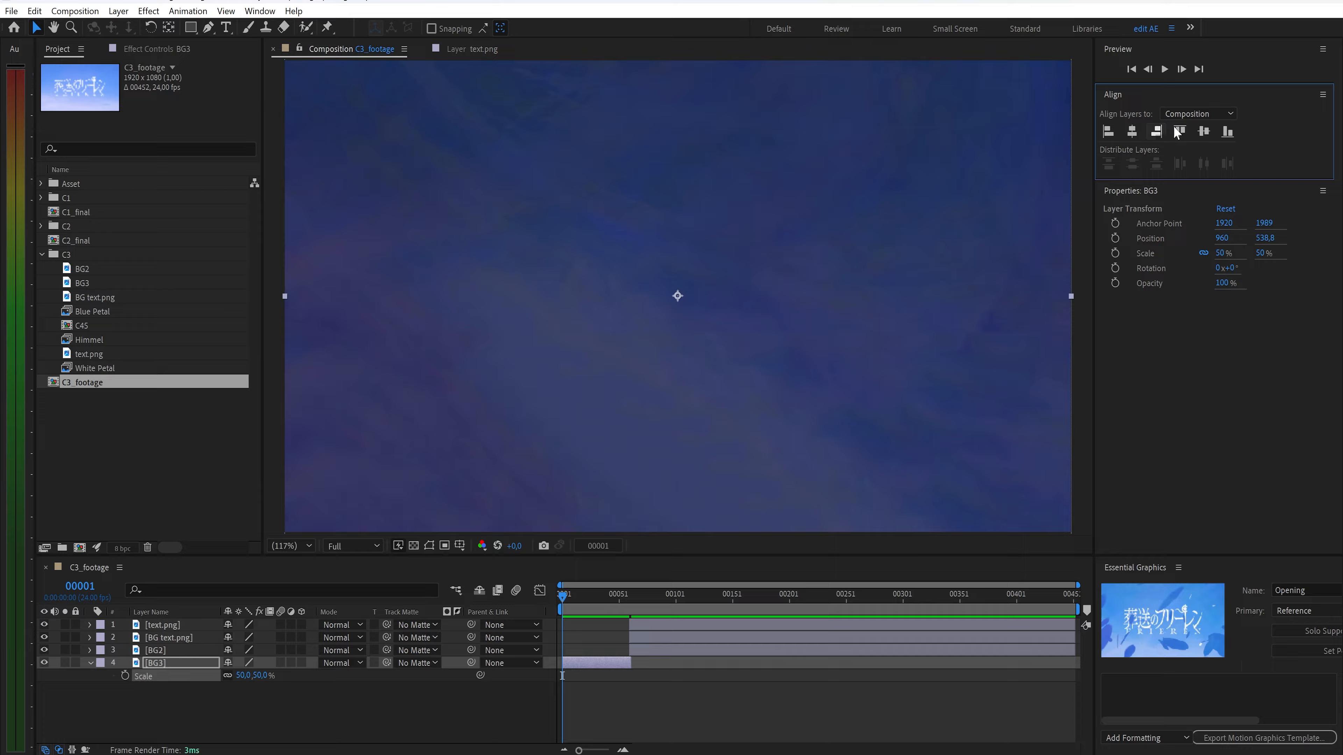
click(1228, 132)
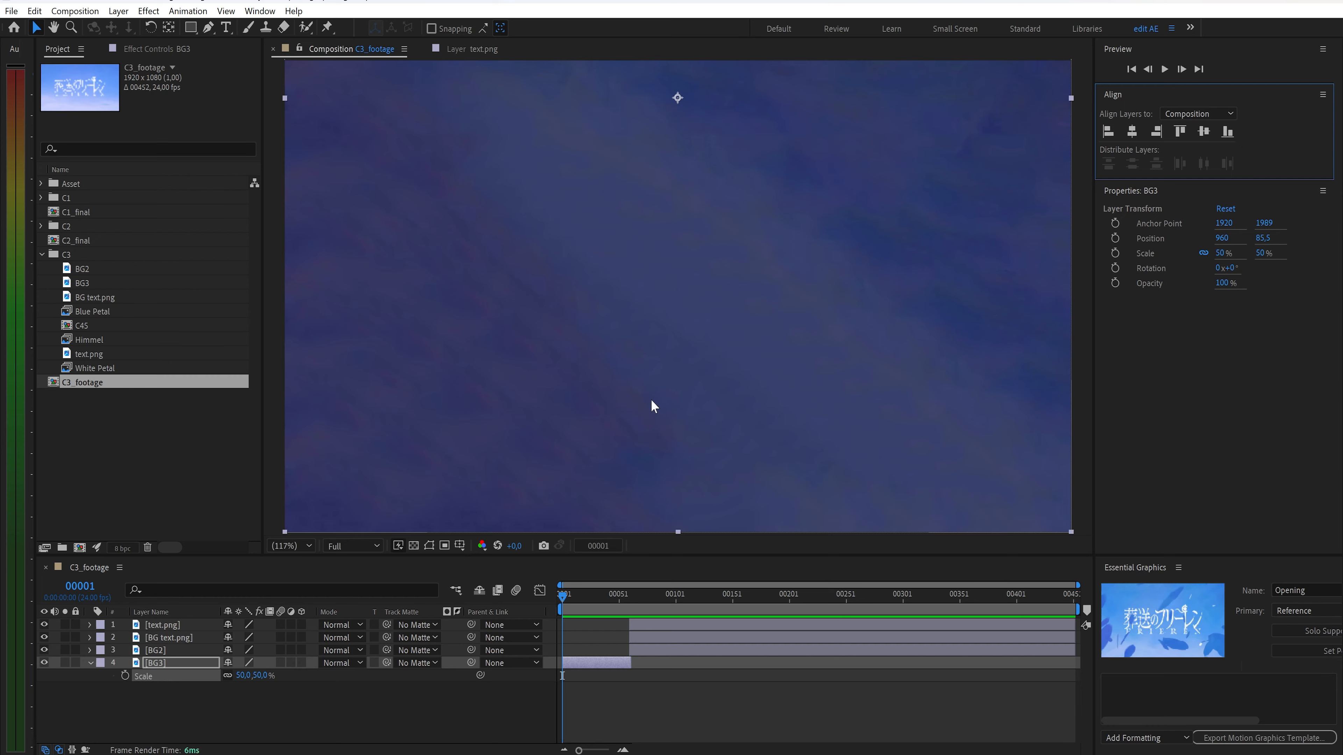
Keyframe BG3's position from 960, 85.5 at frame 1 to 960, 995 at frame 60
scroll(650, 399, down, 1)
key(y)
key(p)
click(125, 675)
mouse_move(563, 608)
mouse_down()
mouse_move(629, 615)
mouse_move(555, 609)
mouse_up()
click(255, 675)
key(Return)
Easy-ease BG3's position keyframes and shape the speed graph to peak early and slow down toward the end
drag(558, 685, 648, 682)
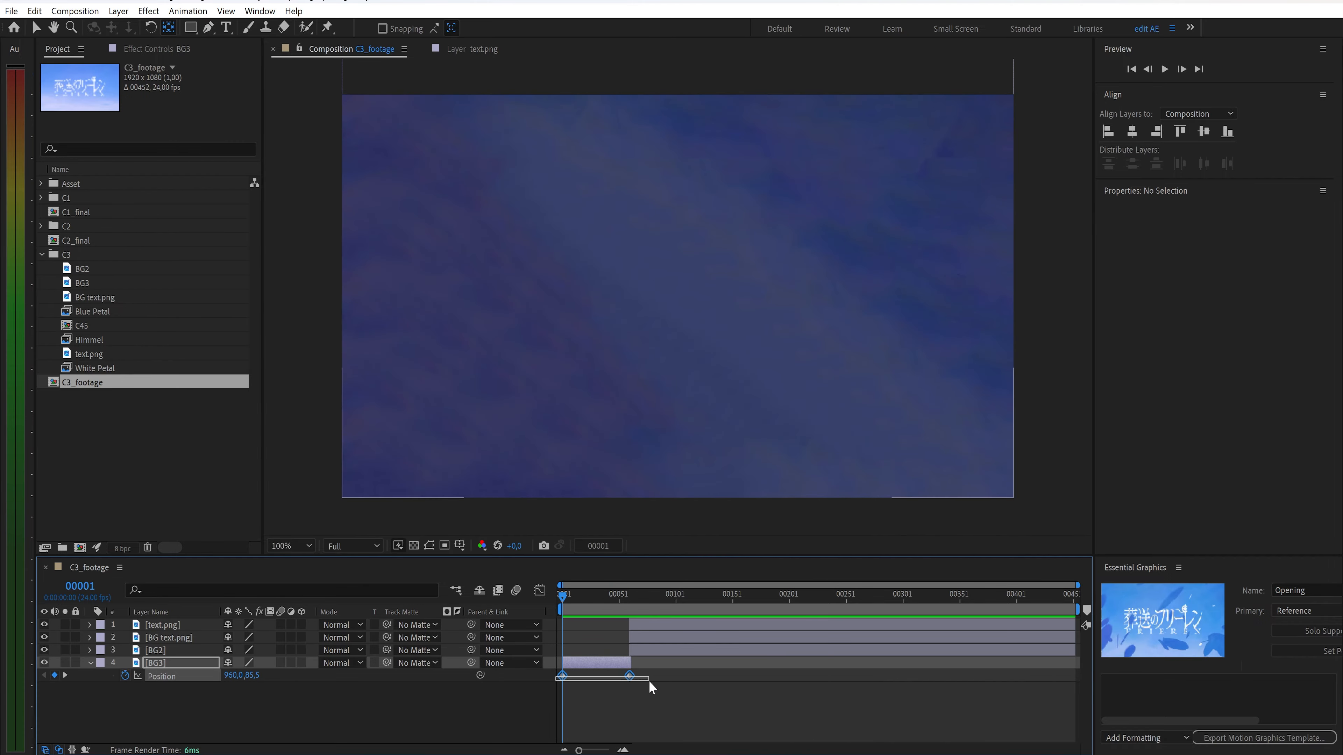
key(F9)
click(540, 591)
click(562, 713)
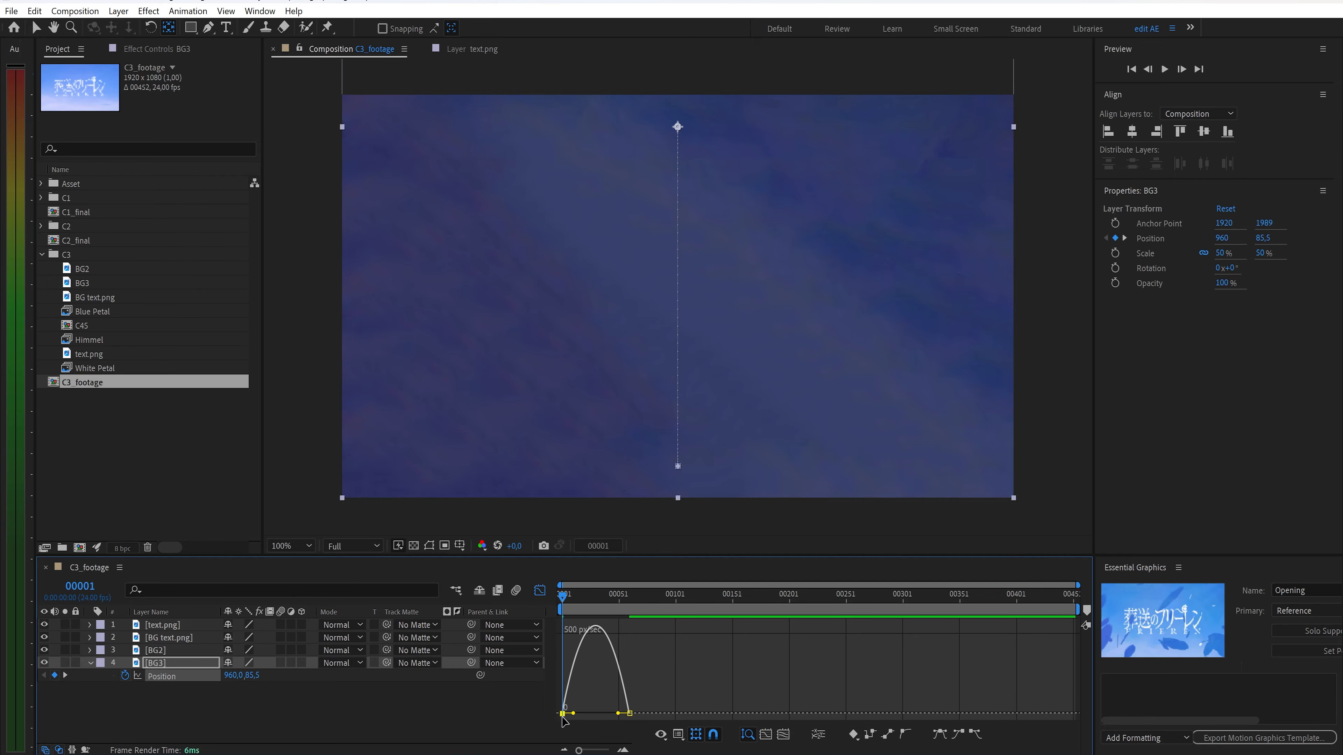
drag(566, 713, 605, 717)
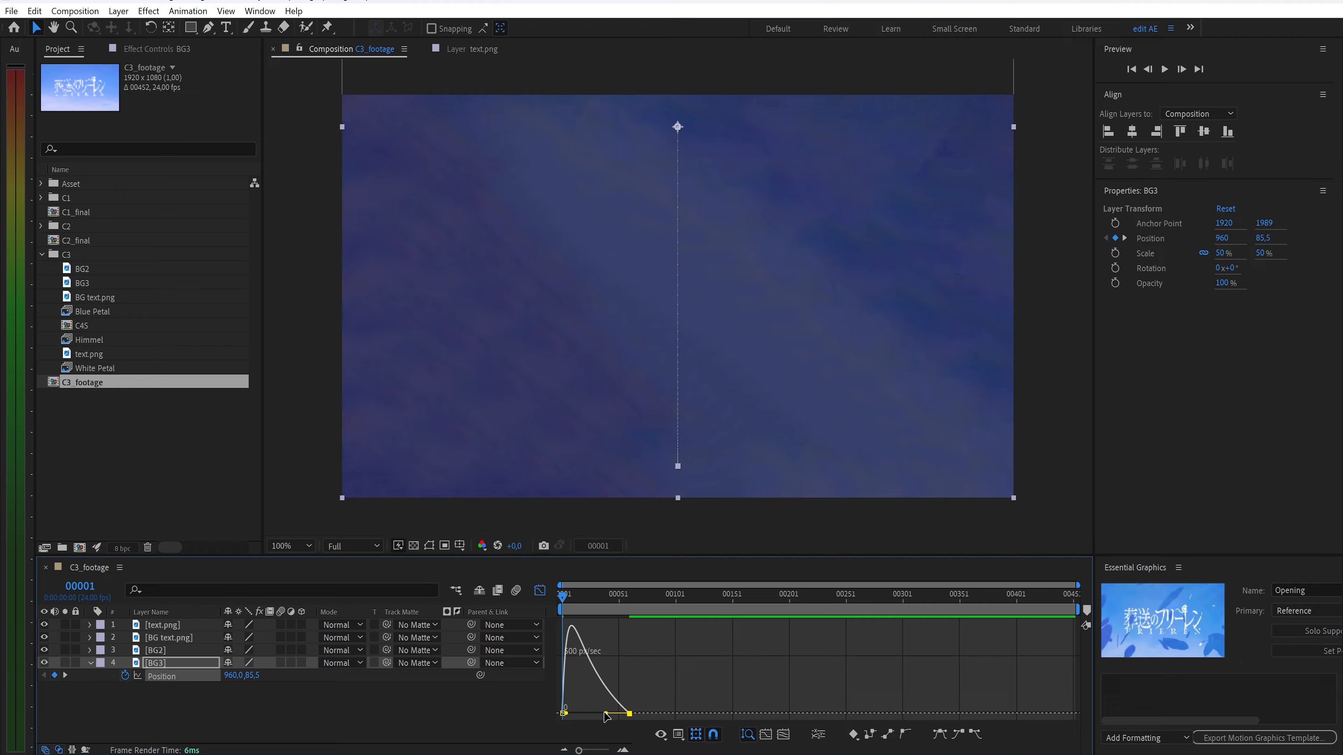
click(540, 591)
Move the BG2 layer above BG text.png and keyframe its opacity from 100% at frame 61 to 0% at frame 186
drag(598, 603, 635, 609)
click(175, 651)
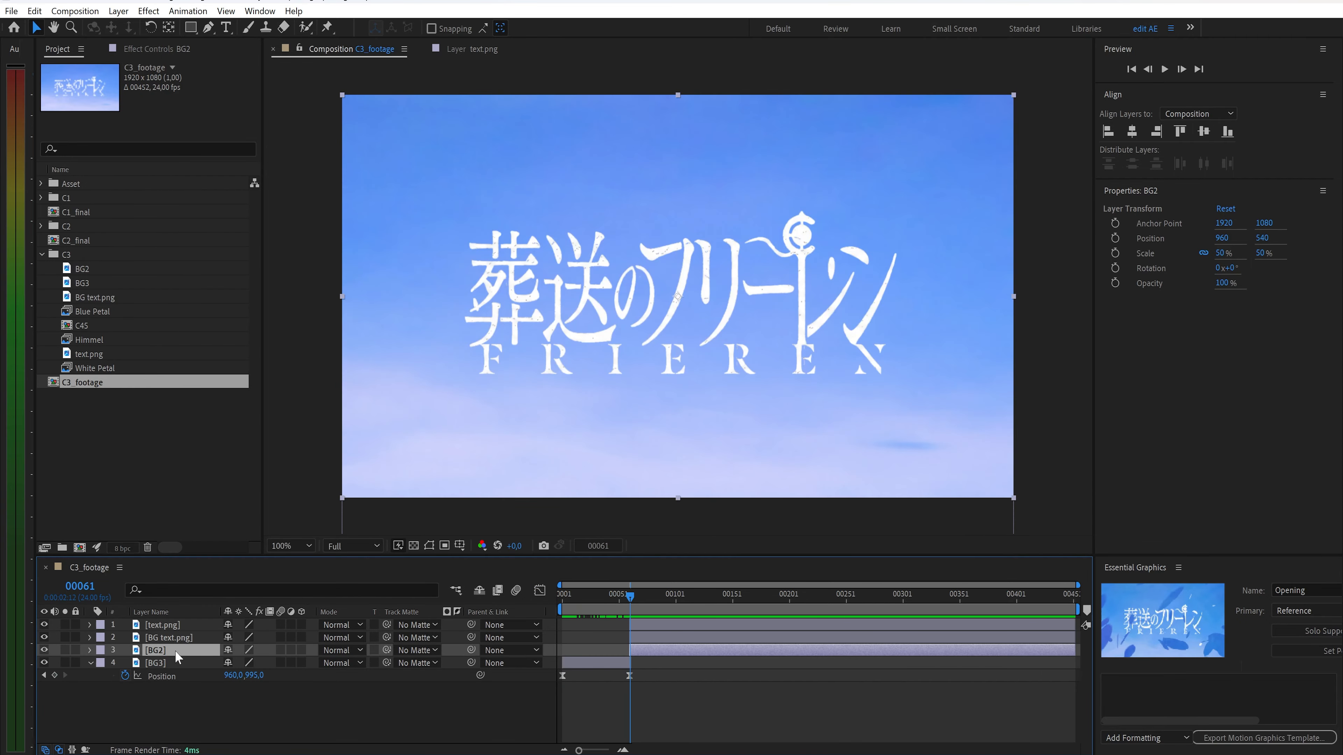
drag(175, 651, 176, 638)
key(t)
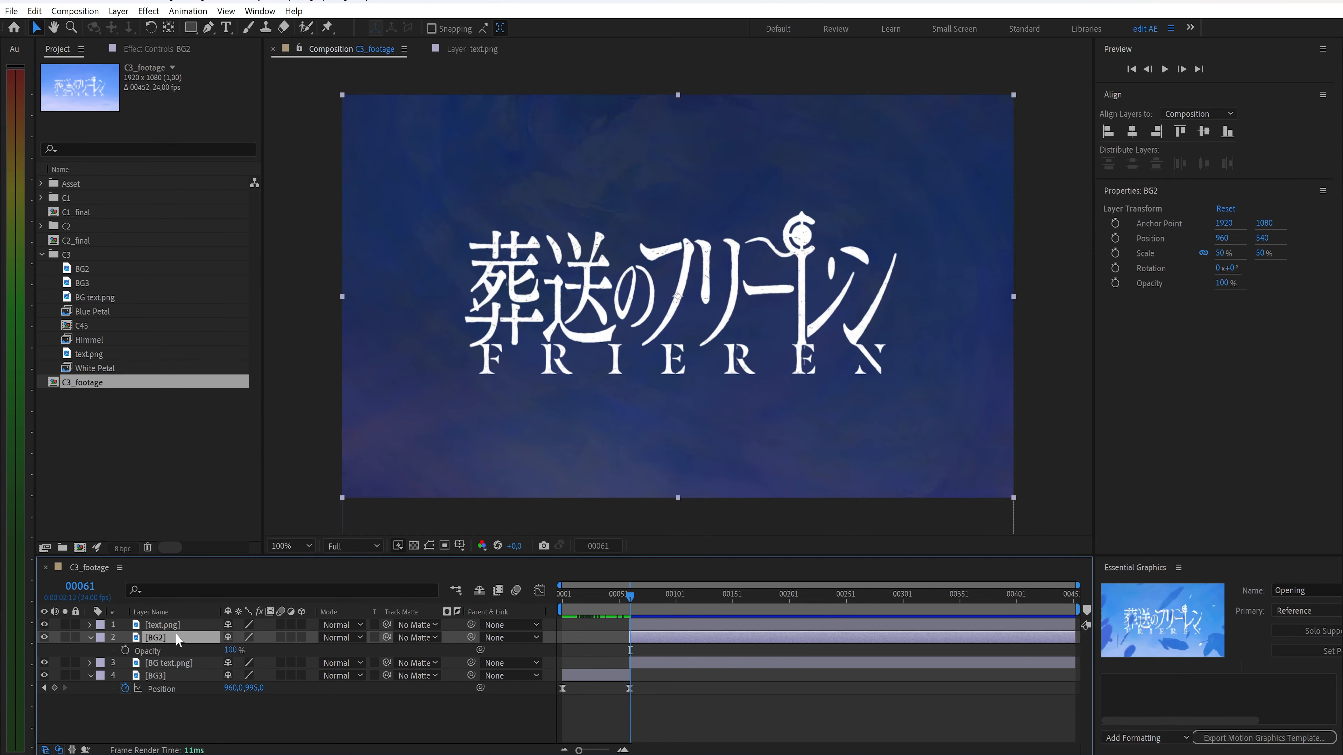
click(125, 650)
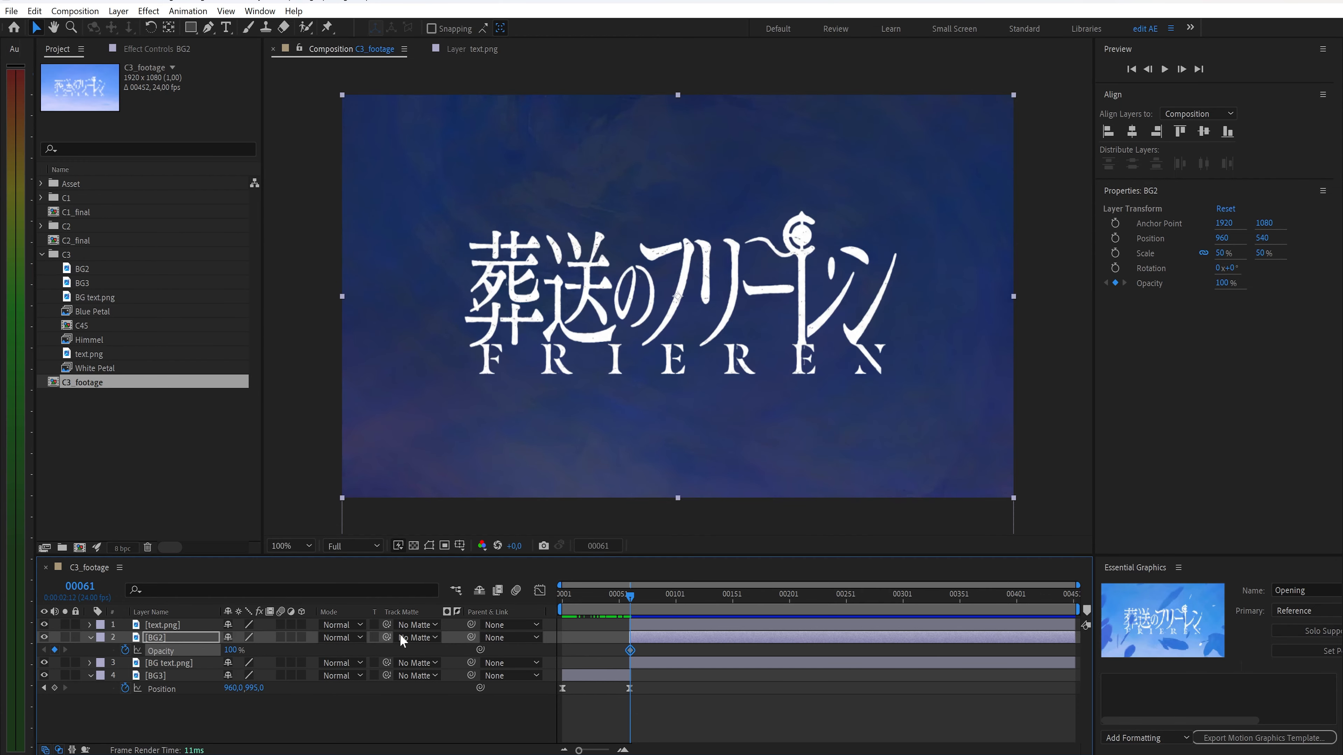
click(632, 597)
drag(690, 611, 771, 623)
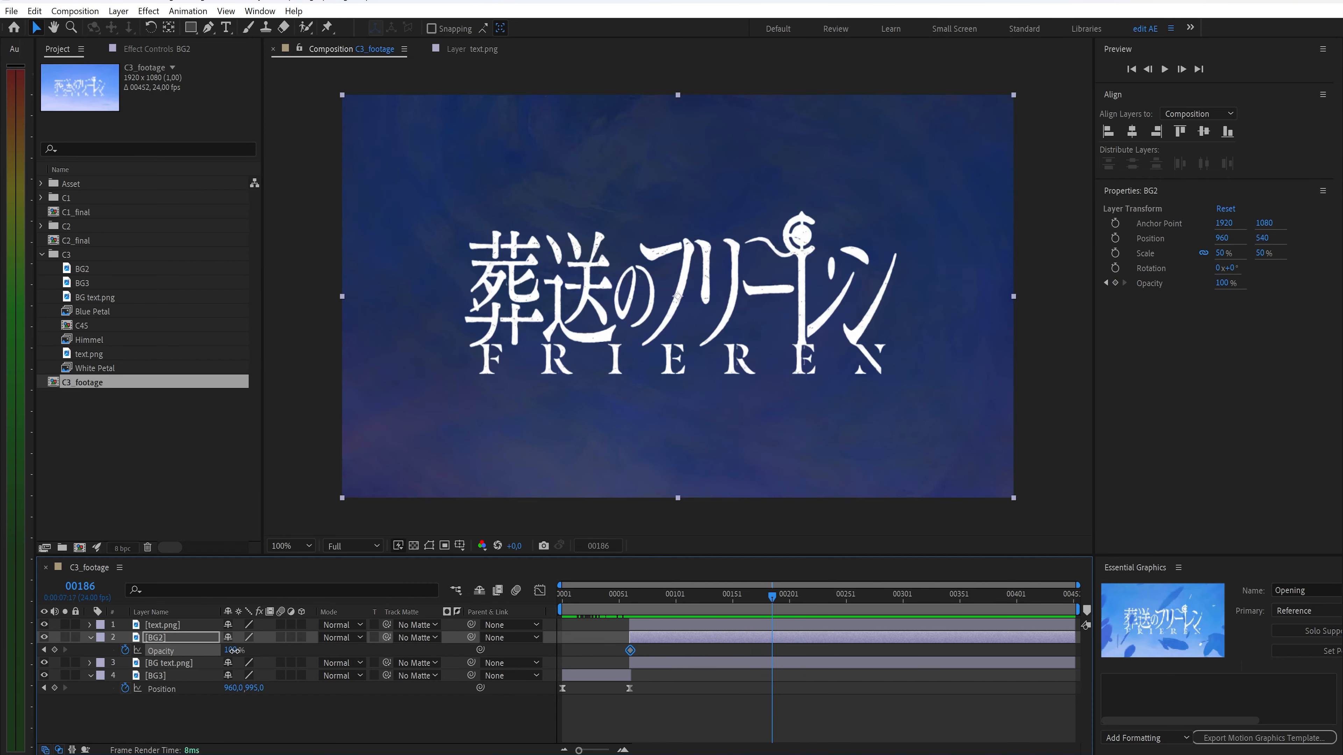
key(Return)
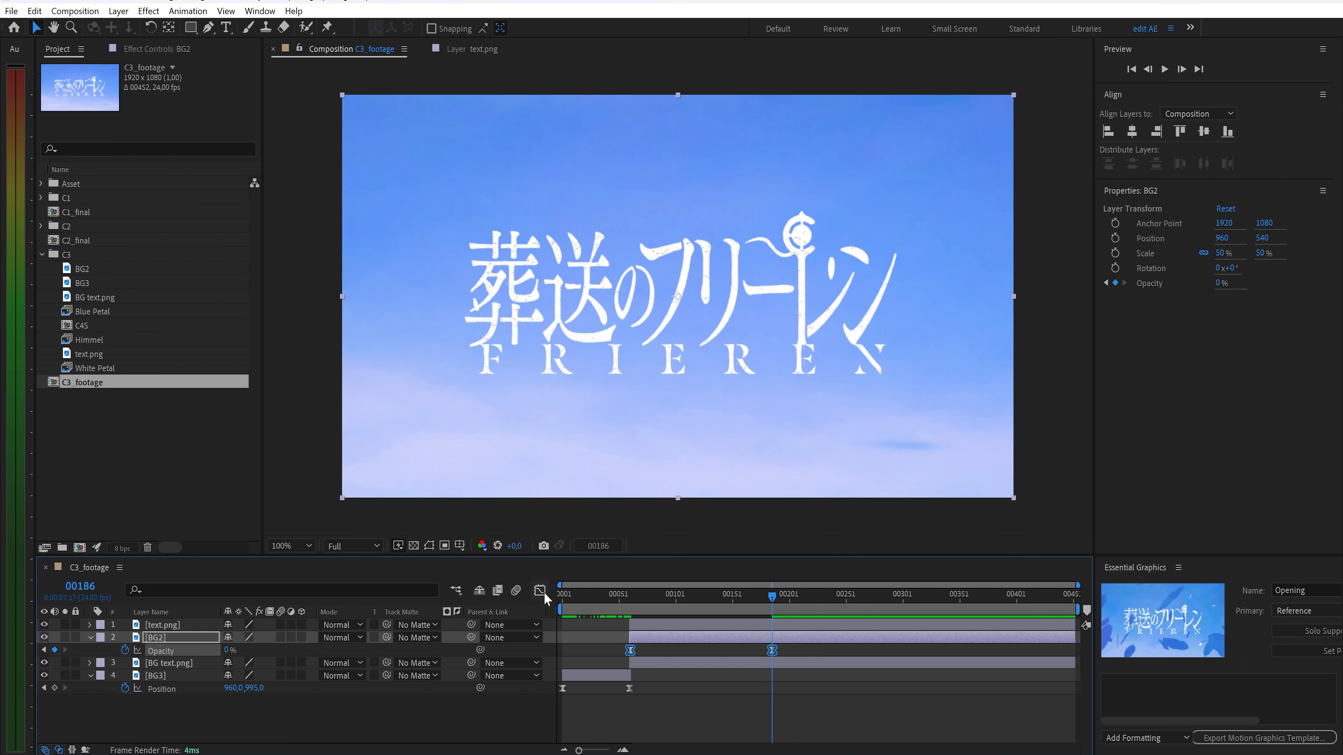
Adjust the speed graph handles of BG2's opacity keyframes for a smoother, slower-starting fade
click(540, 590)
click(631, 626)
drag(655, 628, 665, 628)
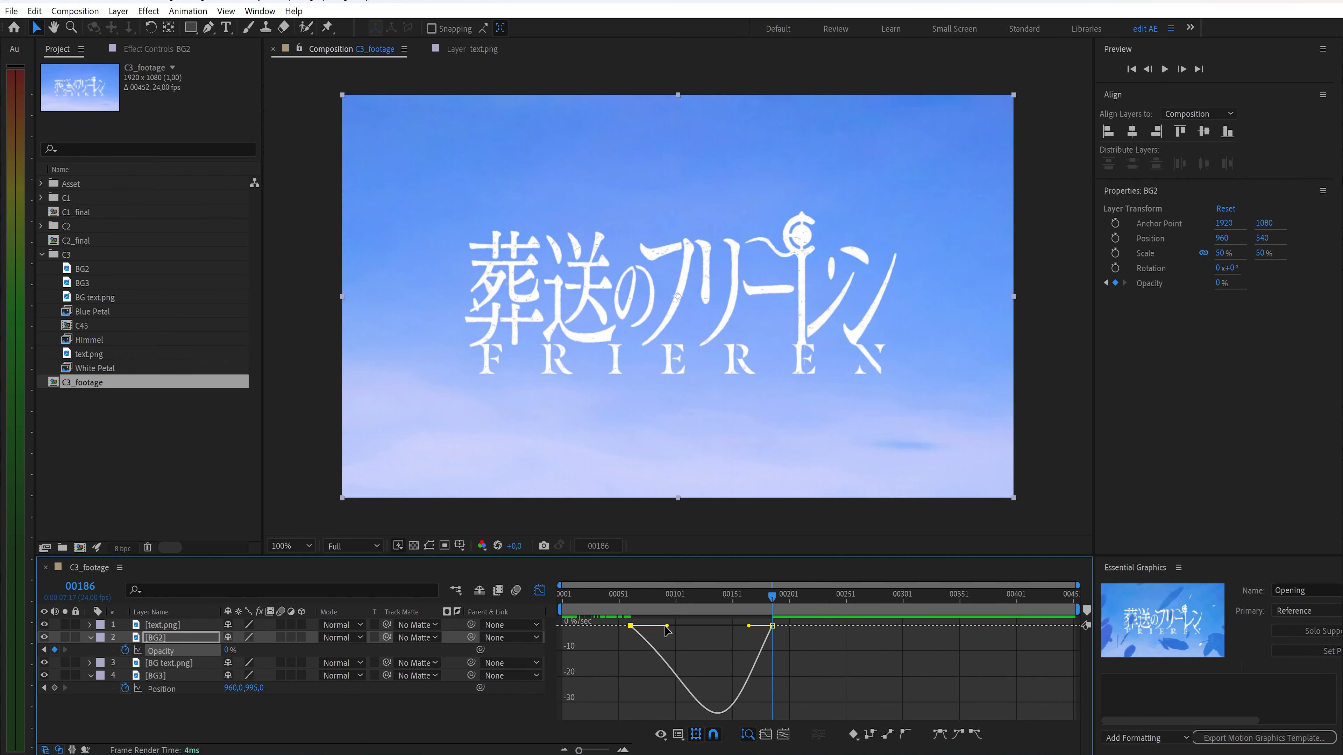
drag(750, 627, 756, 626)
click(540, 590)
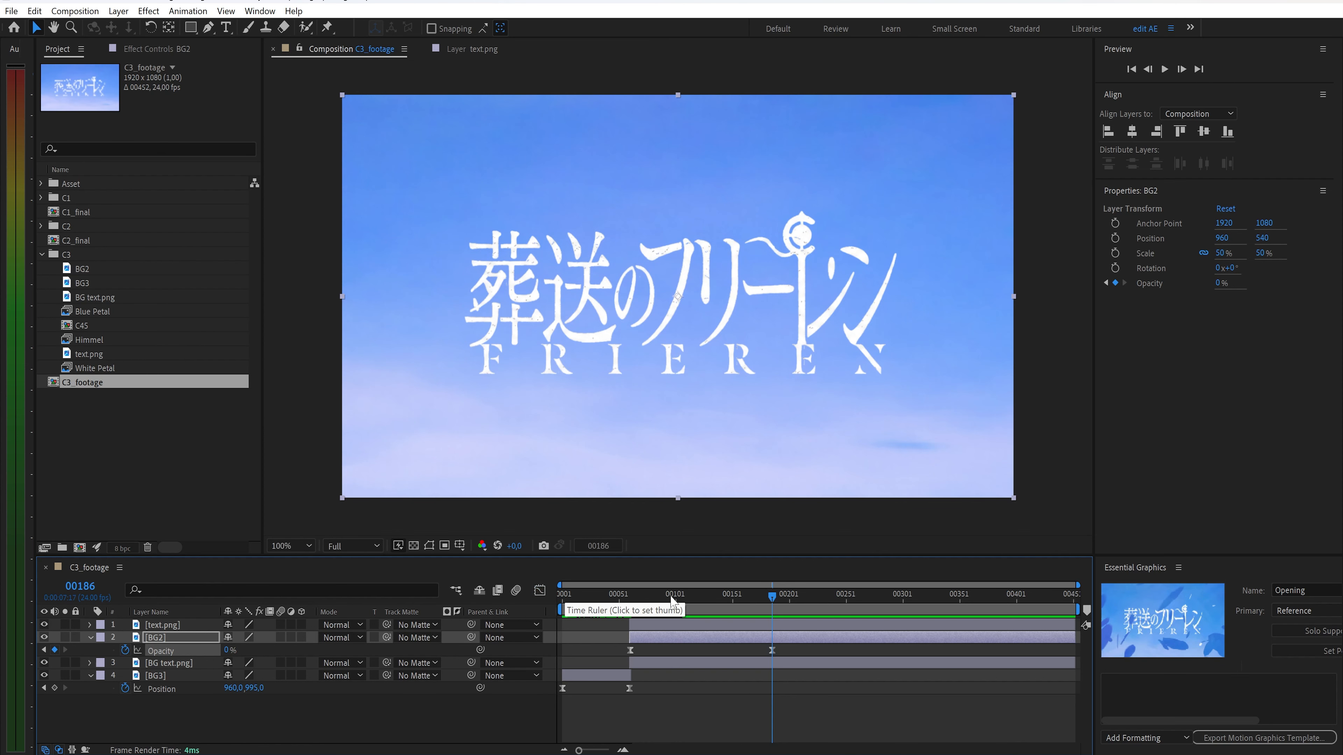
Duplicate the text.png layer and rename the copy text color
drag(569, 597, 630, 603)
click(179, 626)
key(ctrl+d)
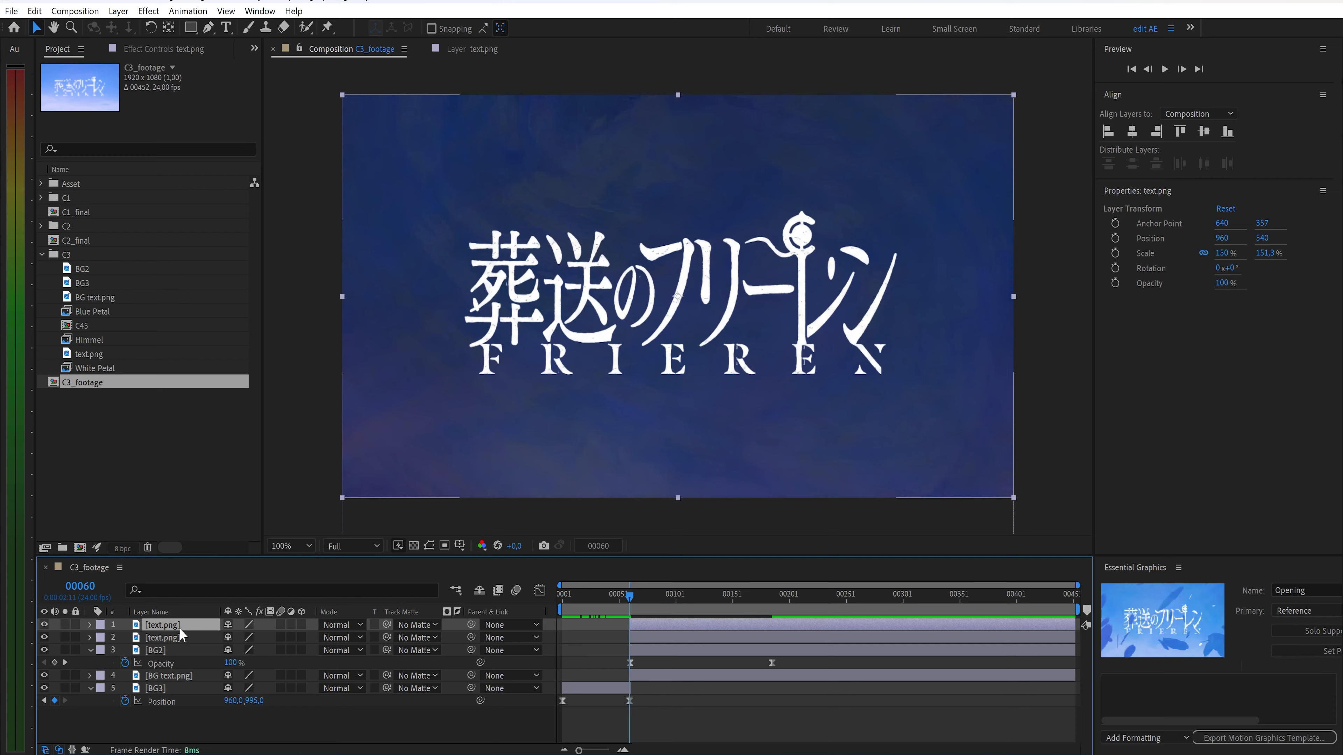
right_click(179, 628)
key(Escape)
key(Return)
text(text color)
key(Return)
Apply a Fill effect with colour 97C7FA to the text color layer
key(ctrl+space)
text(fill)
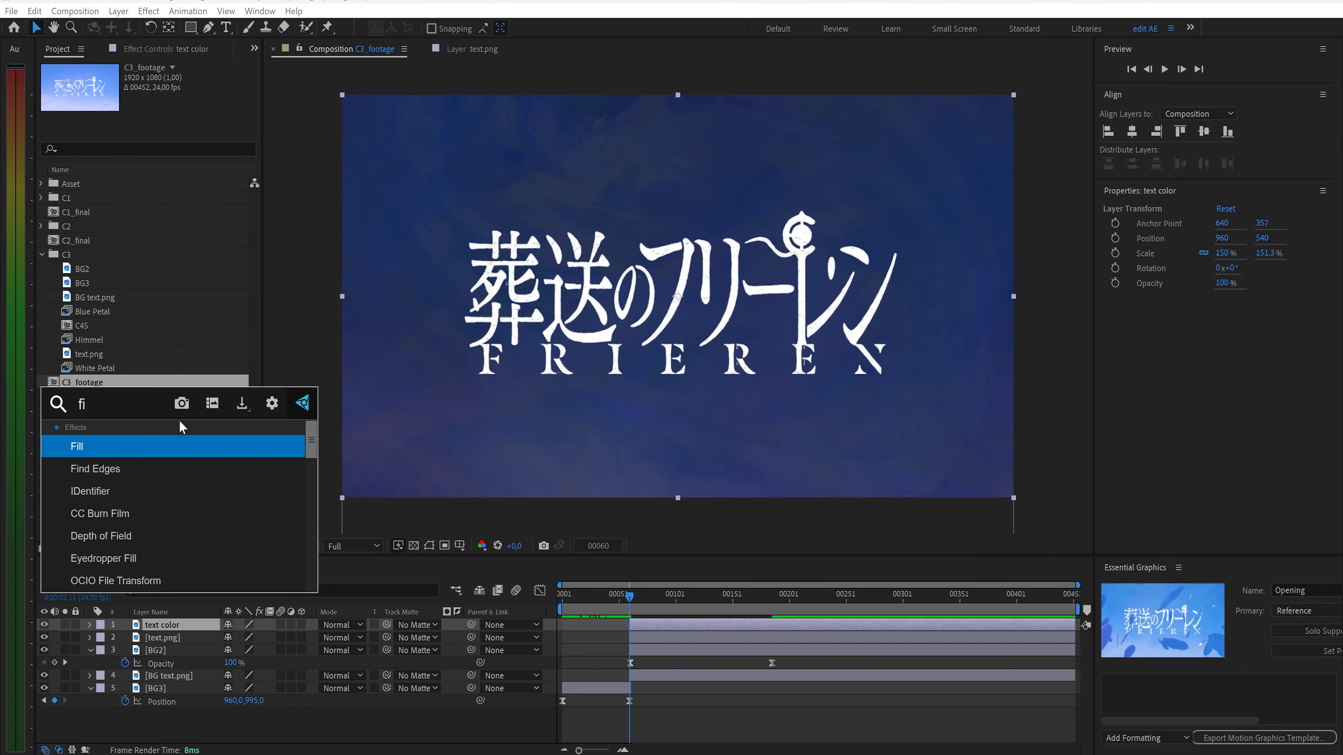
key(Return)
click(167, 118)
text(97C7FA)
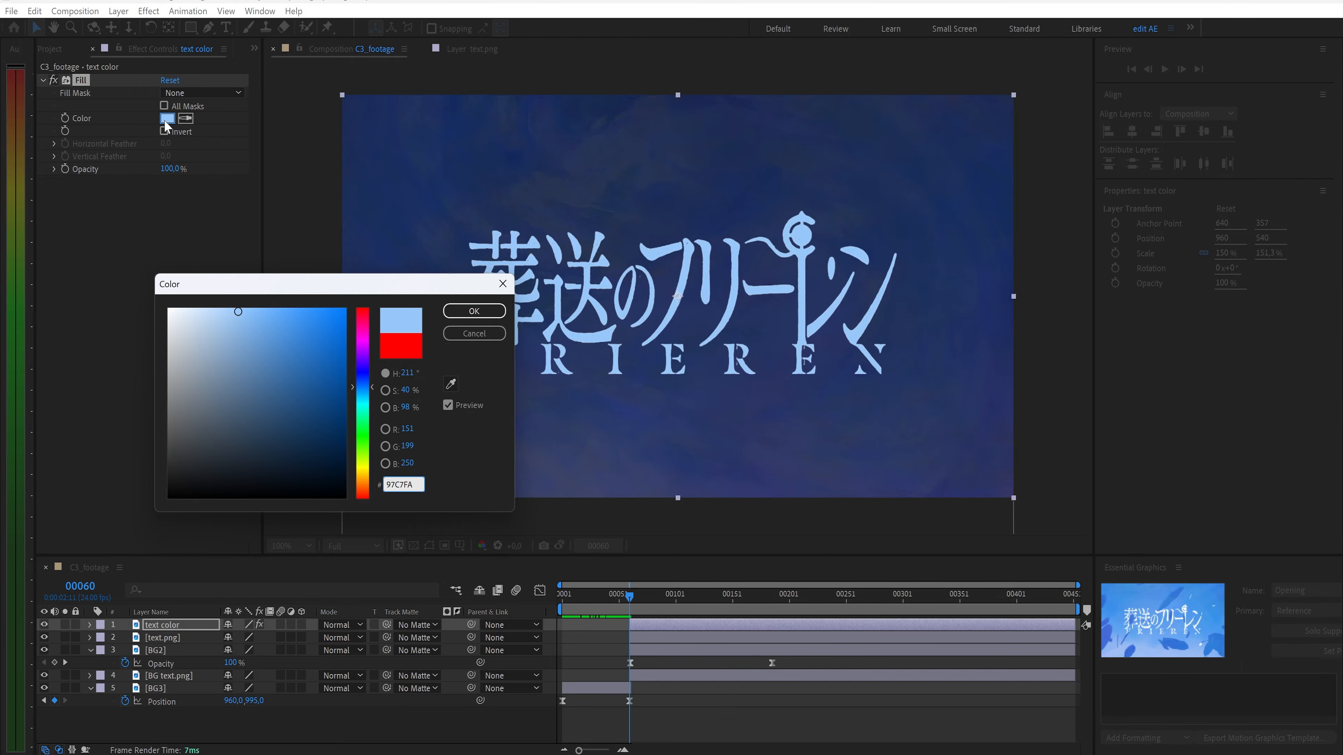
key(Return)
Solo the text color layer and keyframe its opacity at 0% on frame 60
click(64, 625)
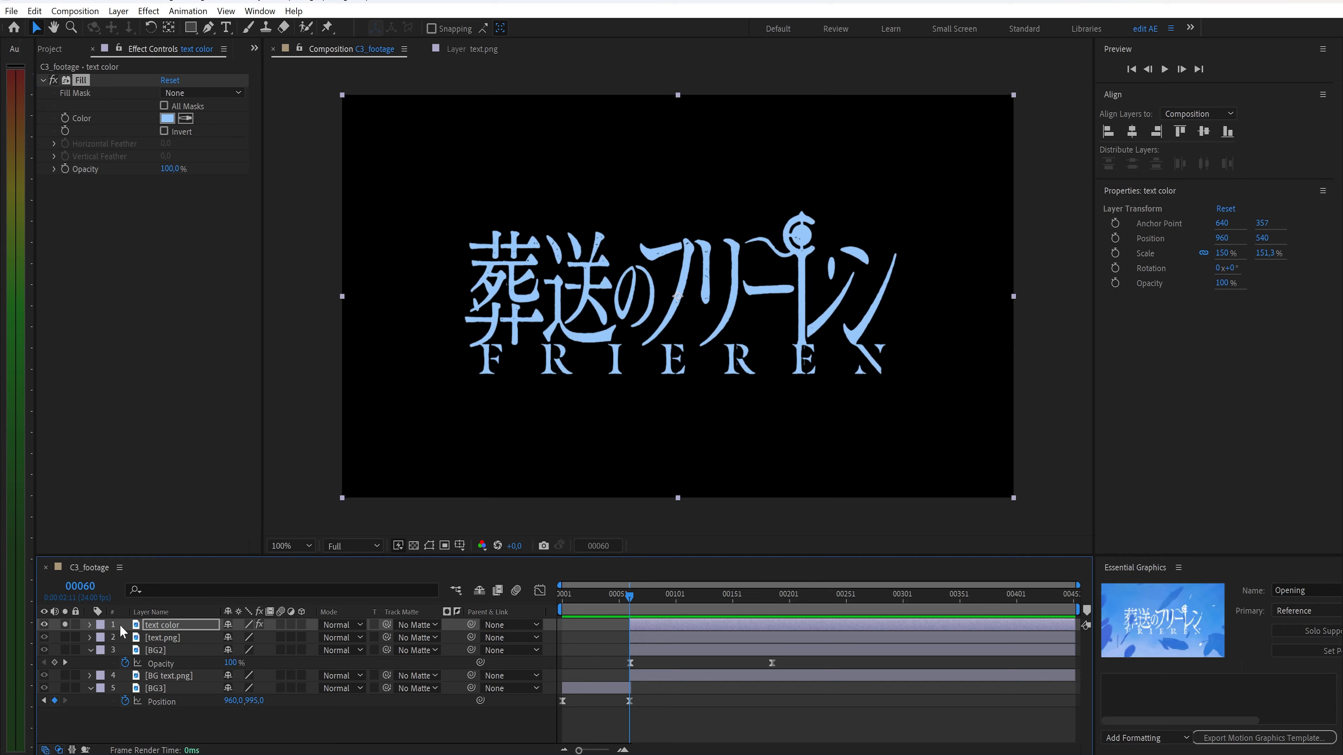
key(alt+shift+t)
click(212, 638)
text(00)
key(Return)
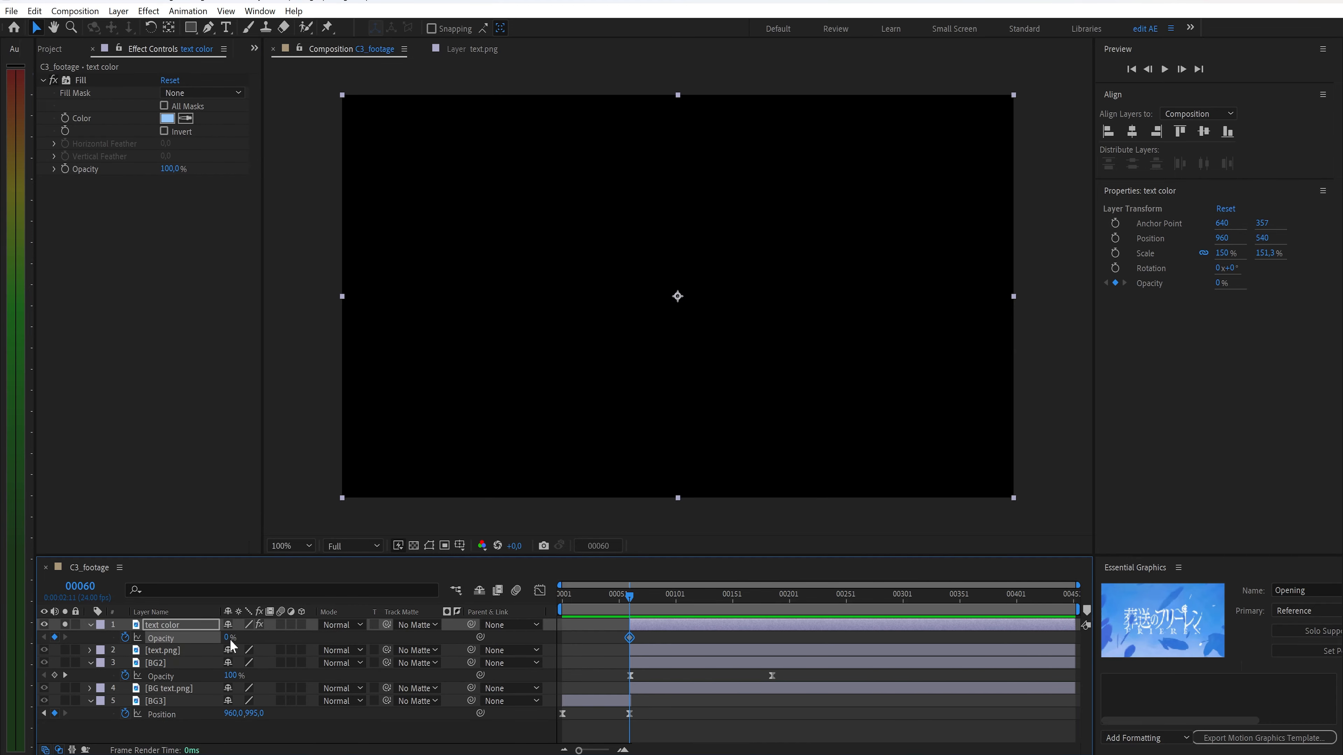
Keyframe the text color layer's opacity at 100% on frame 131 and 0% on frame 236
click(609, 550)
text(13)
text(1)
key(Return)
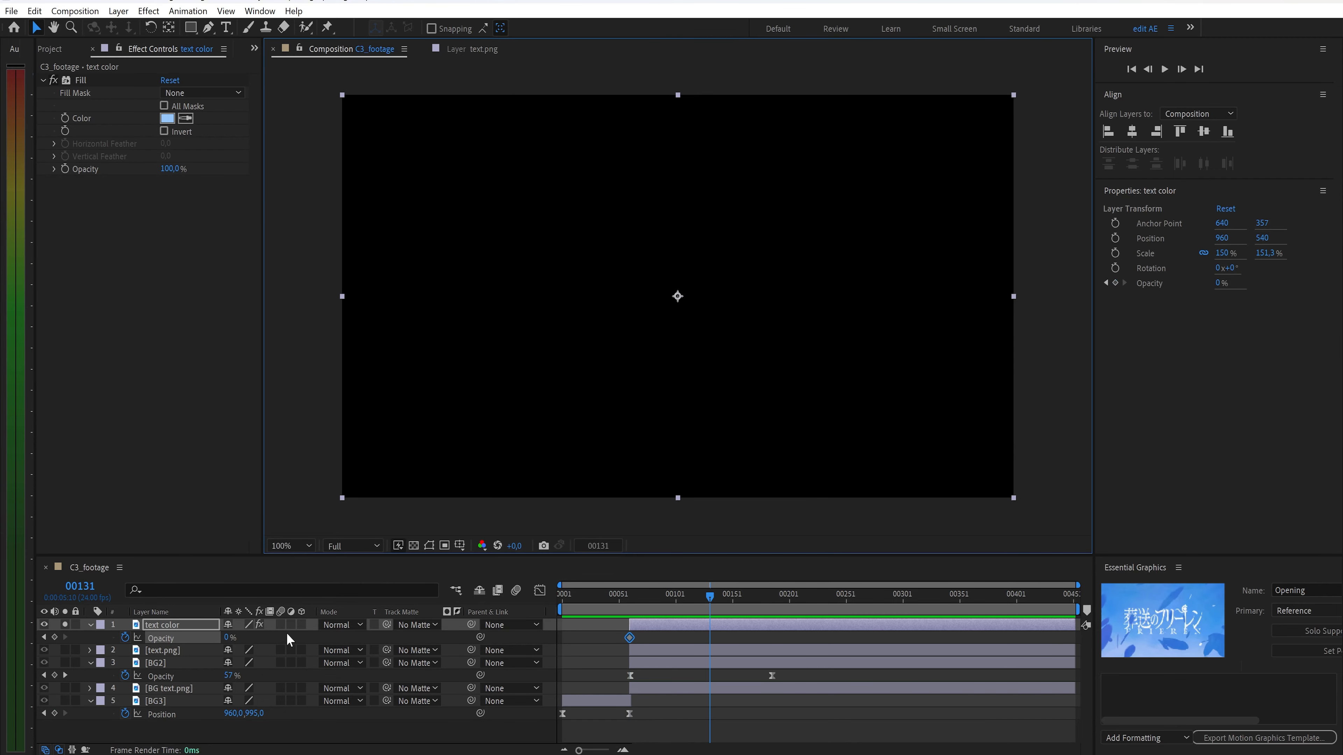
click(229, 637)
text(100)
key(Return)
click(596, 548)
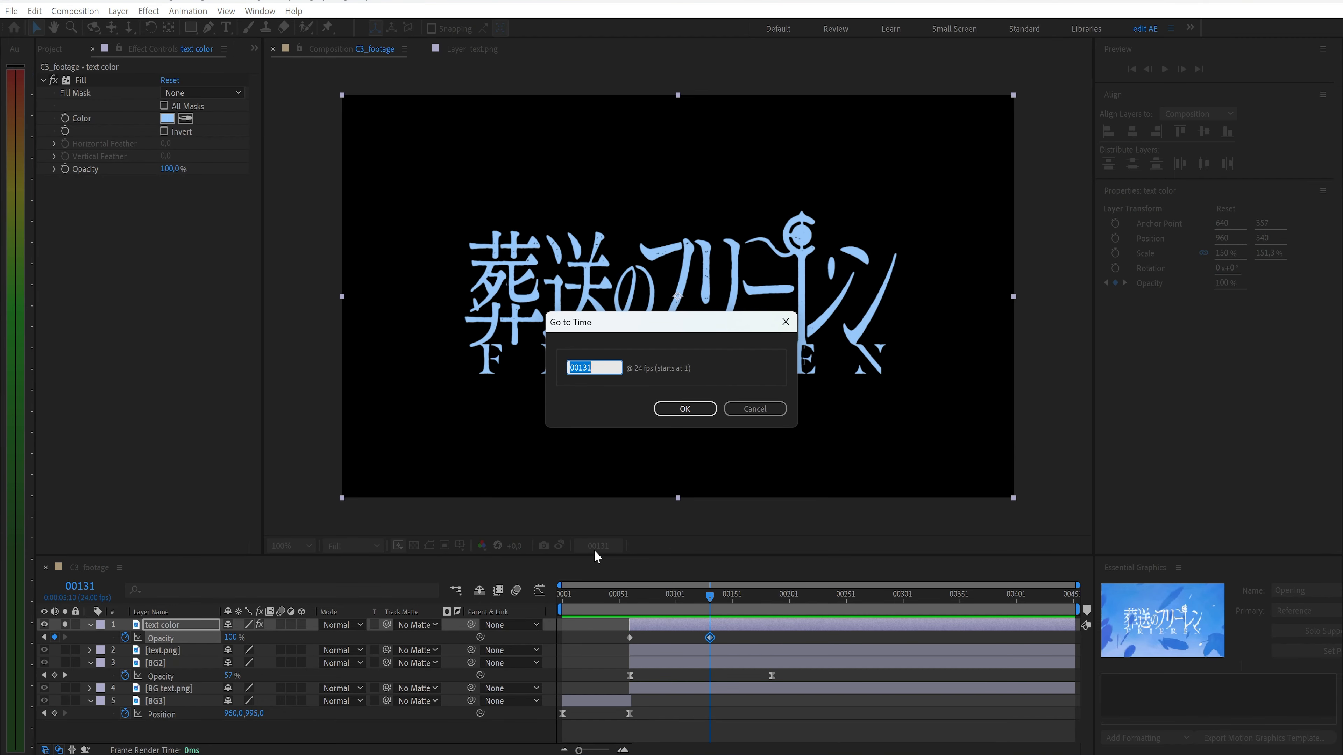
key(Return)
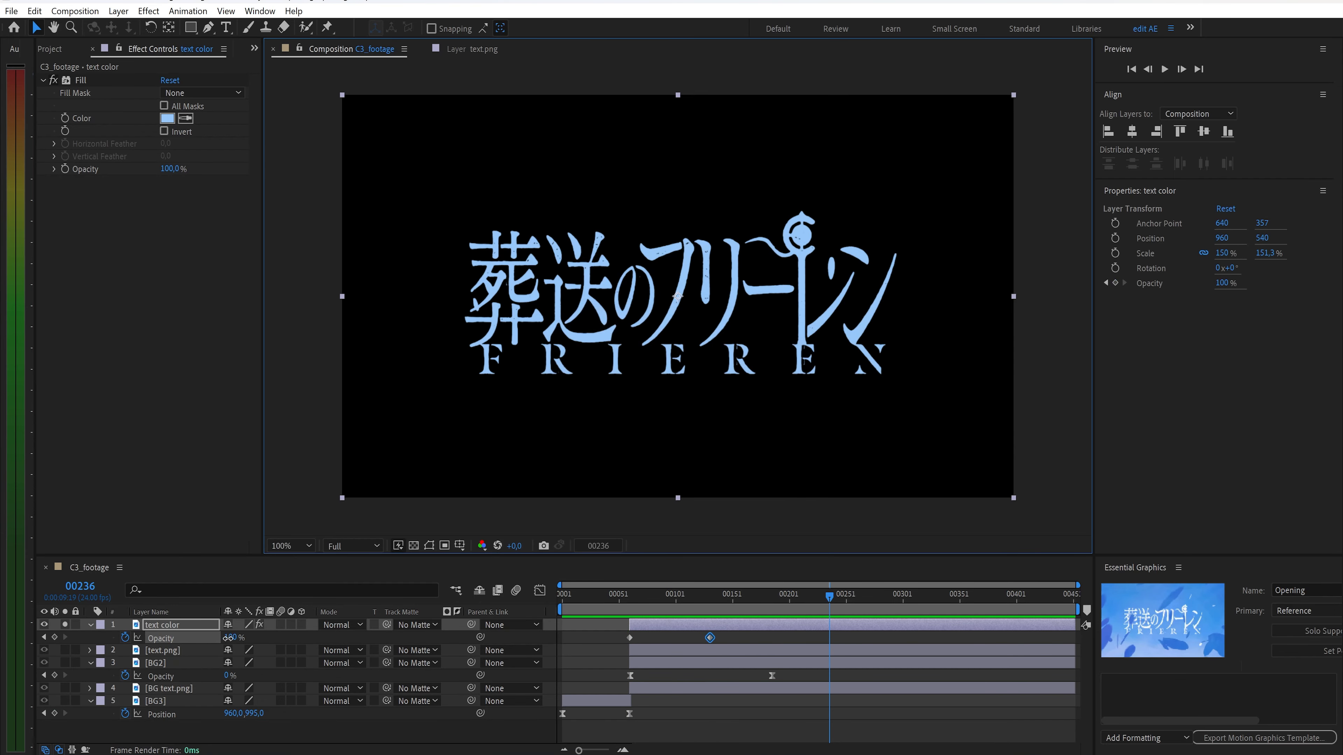
click(228, 638)
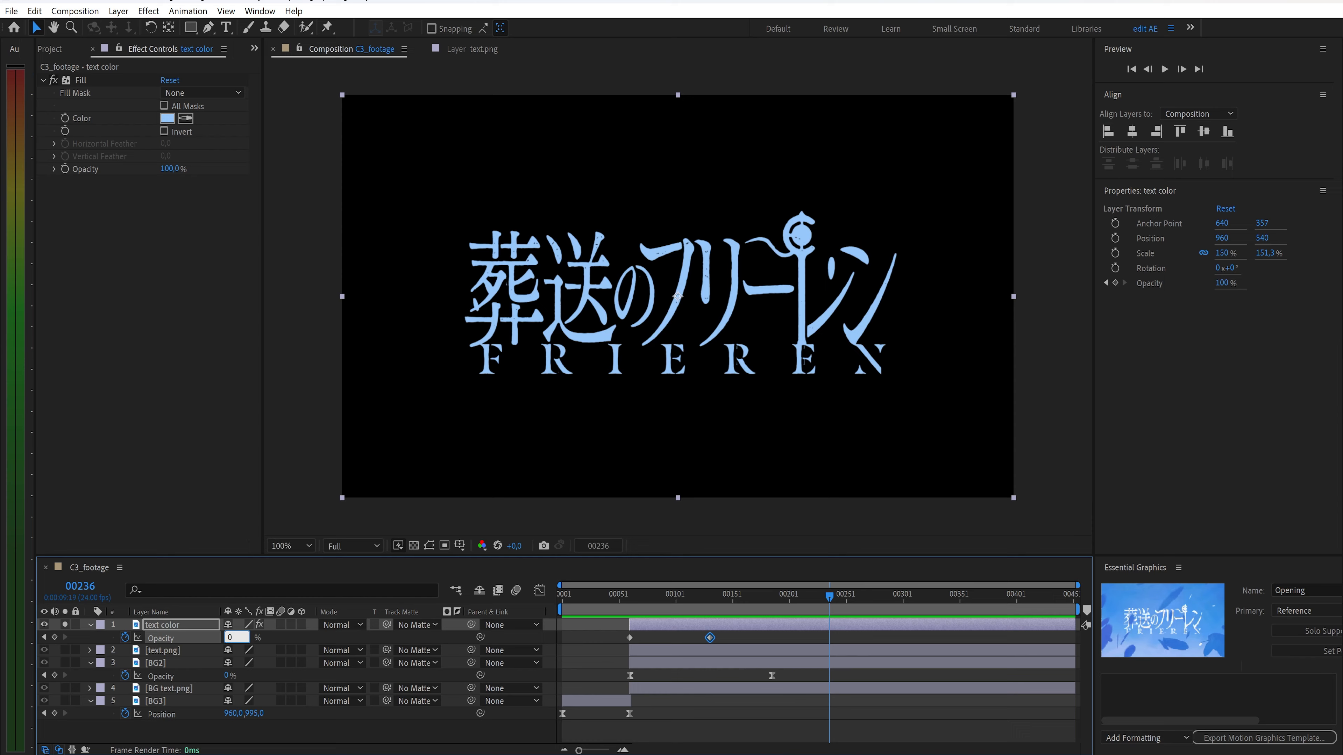
text(0)
key(Return)
Shape the text color opacity speed graph so the fade-in peaks late and the fade-out starts fast and slows down
click(539, 591)
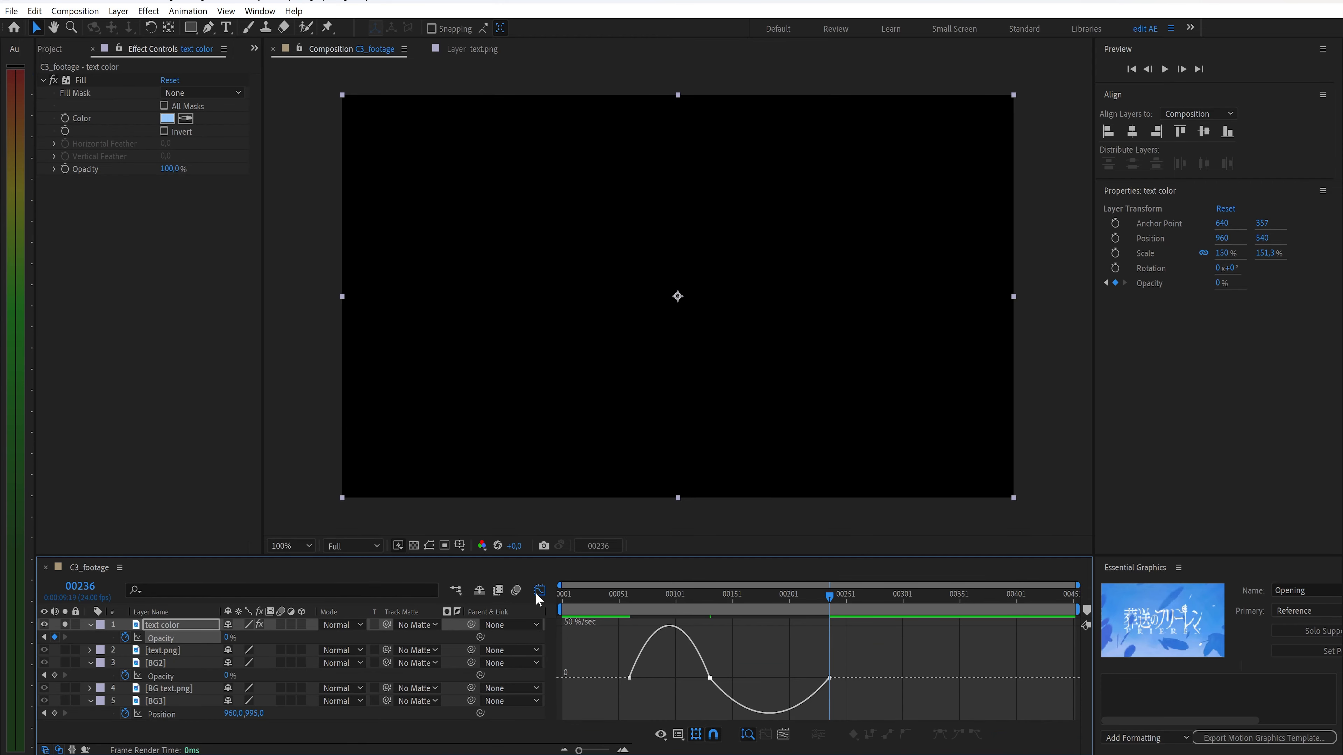
click(630, 678)
drag(643, 679, 702, 683)
drag(730, 683, 716, 684)
drag(809, 683, 798, 686)
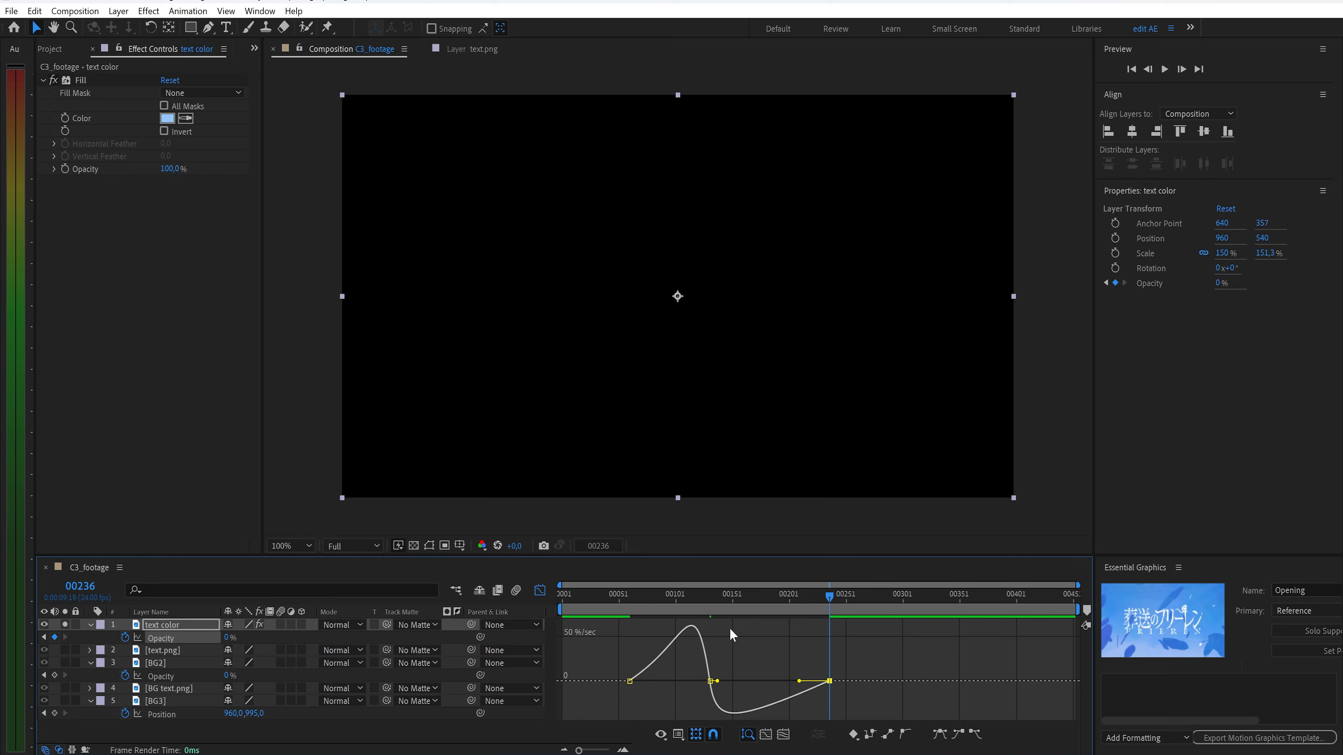
click(541, 592)
Apply a white Fill effect to the text.png layer
drag(829, 599, 628, 629)
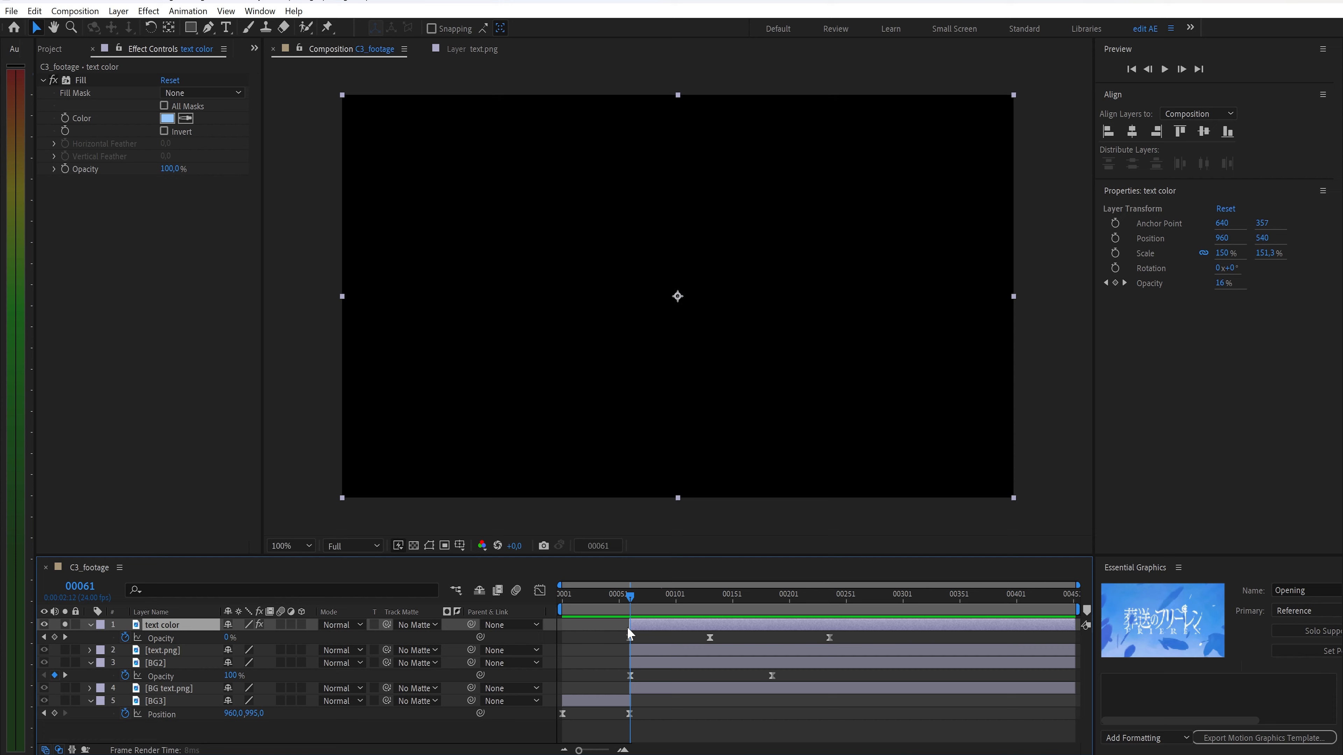
click(165, 651)
key(ctrl+space)
text(fi)
key(Return)
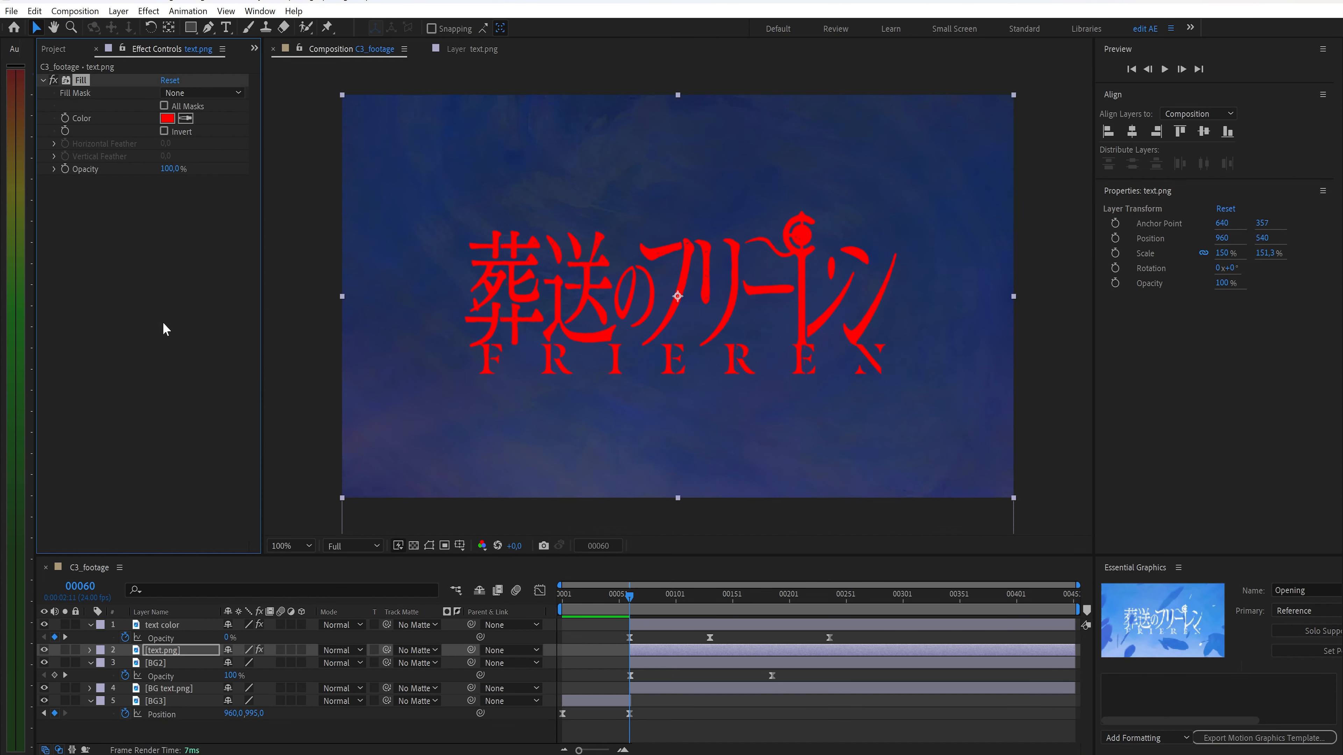
click(168, 119)
key(Return)
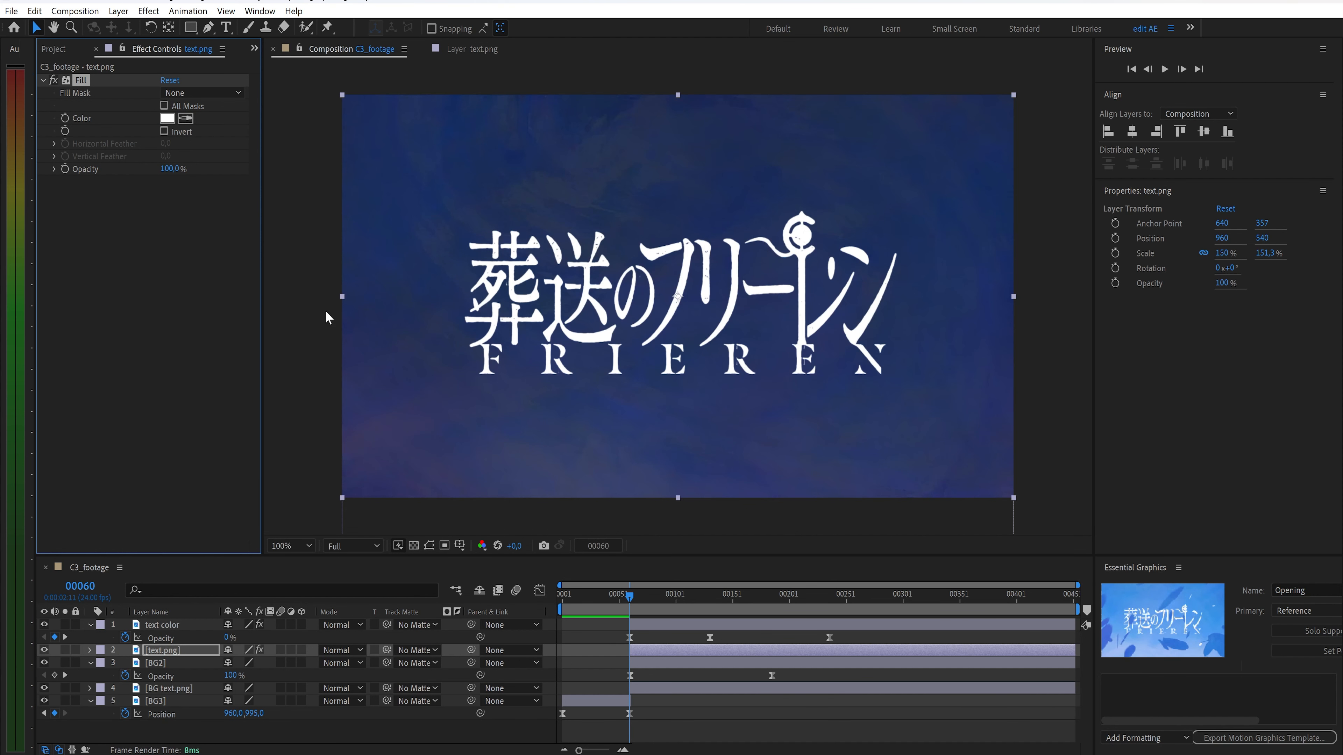
Trim the text.png layer to start at frame 131 and preview the composition from the first frame
click(603, 546)
text(131)
key(Return)
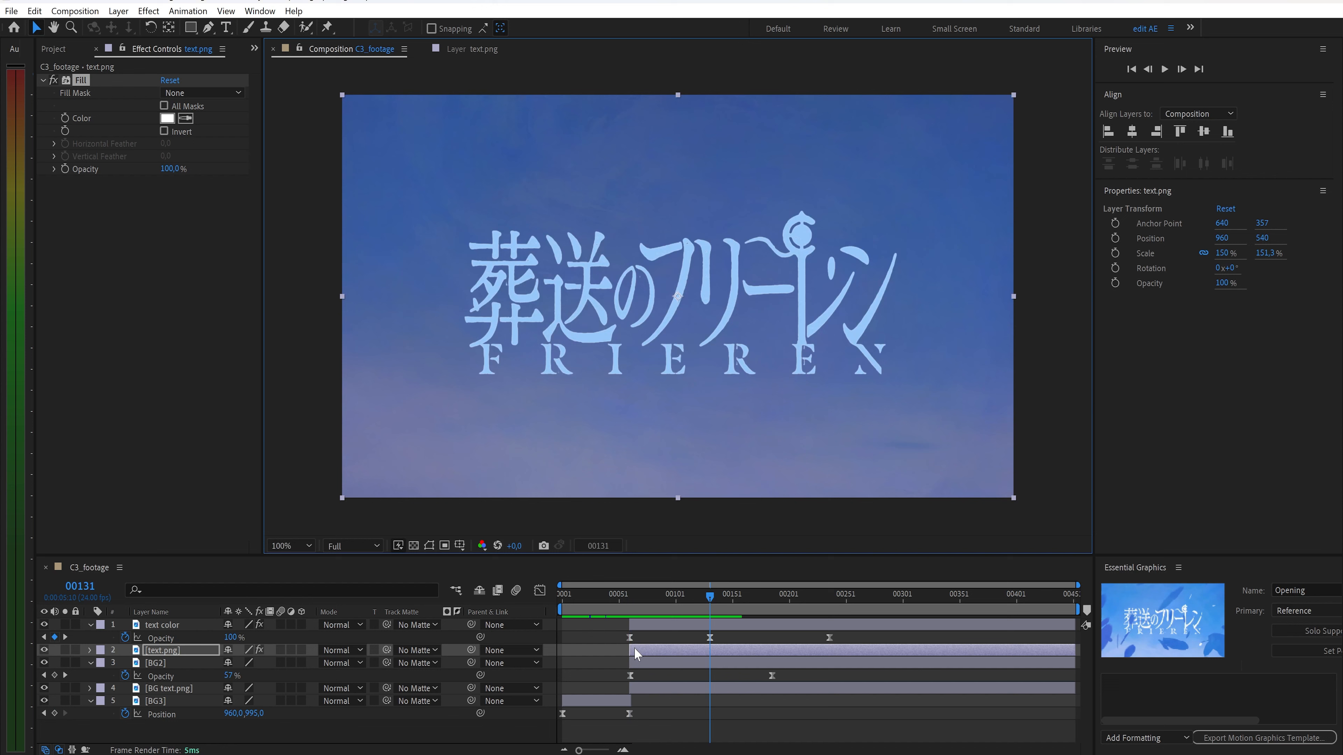
drag(630, 656, 682, 656)
drag(710, 597, 556, 598)
key(space)
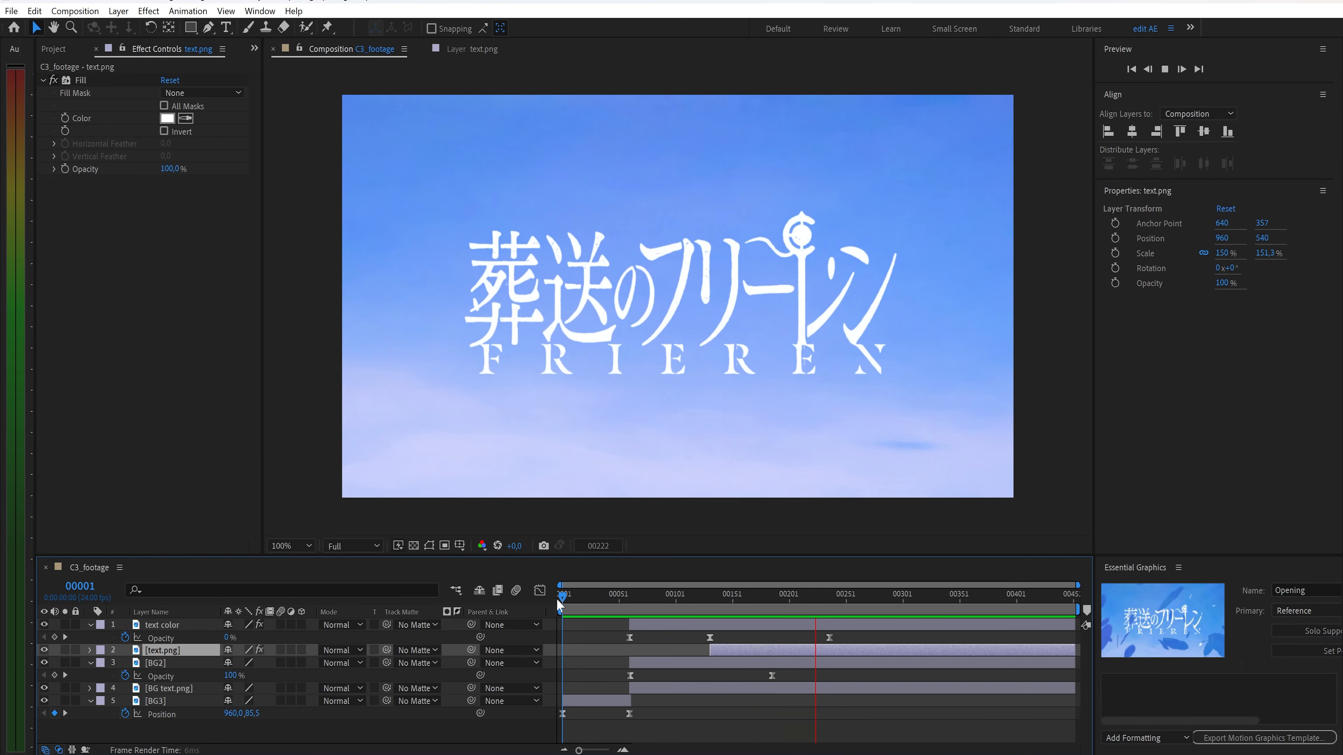
Create a 1920x1080 black solid named gradient on top of the C3_footage layers
drag(556, 598, 629, 596)
click(520, 633)
key(ctrl+y)
text(gradient)
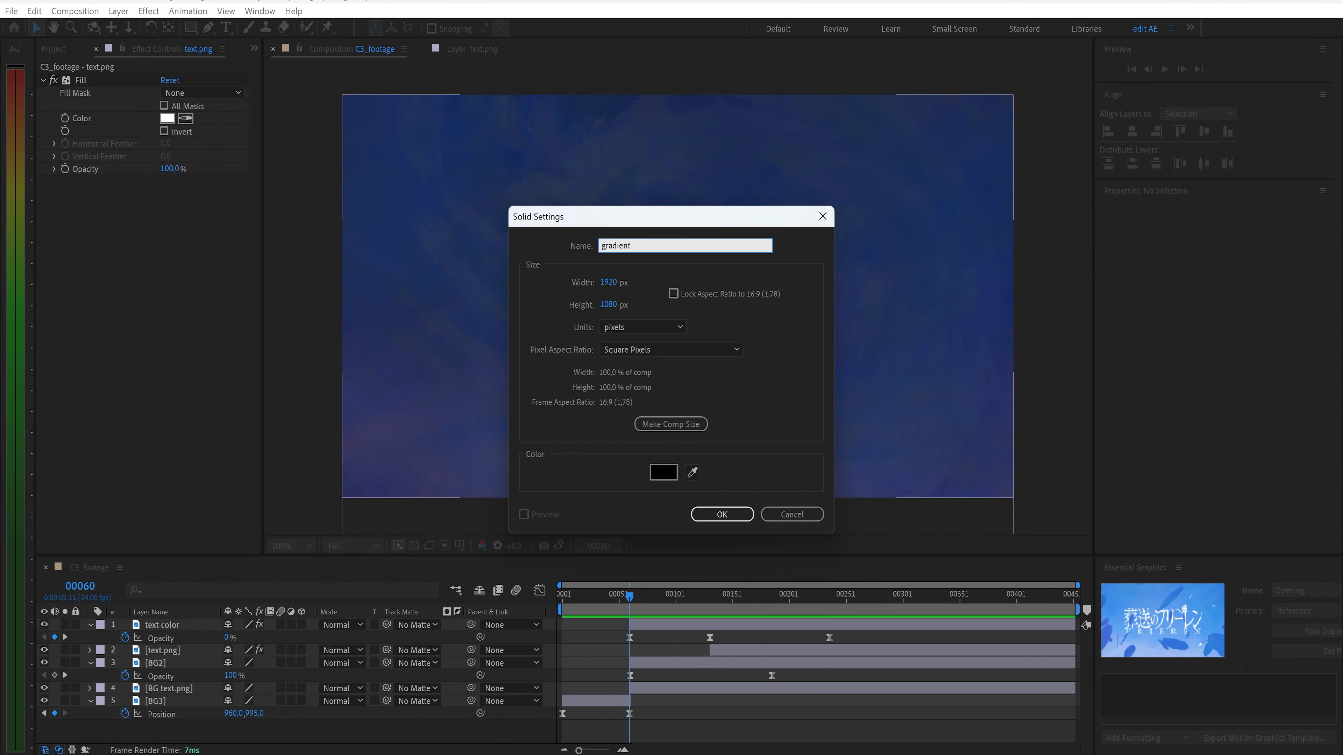
key(Return)
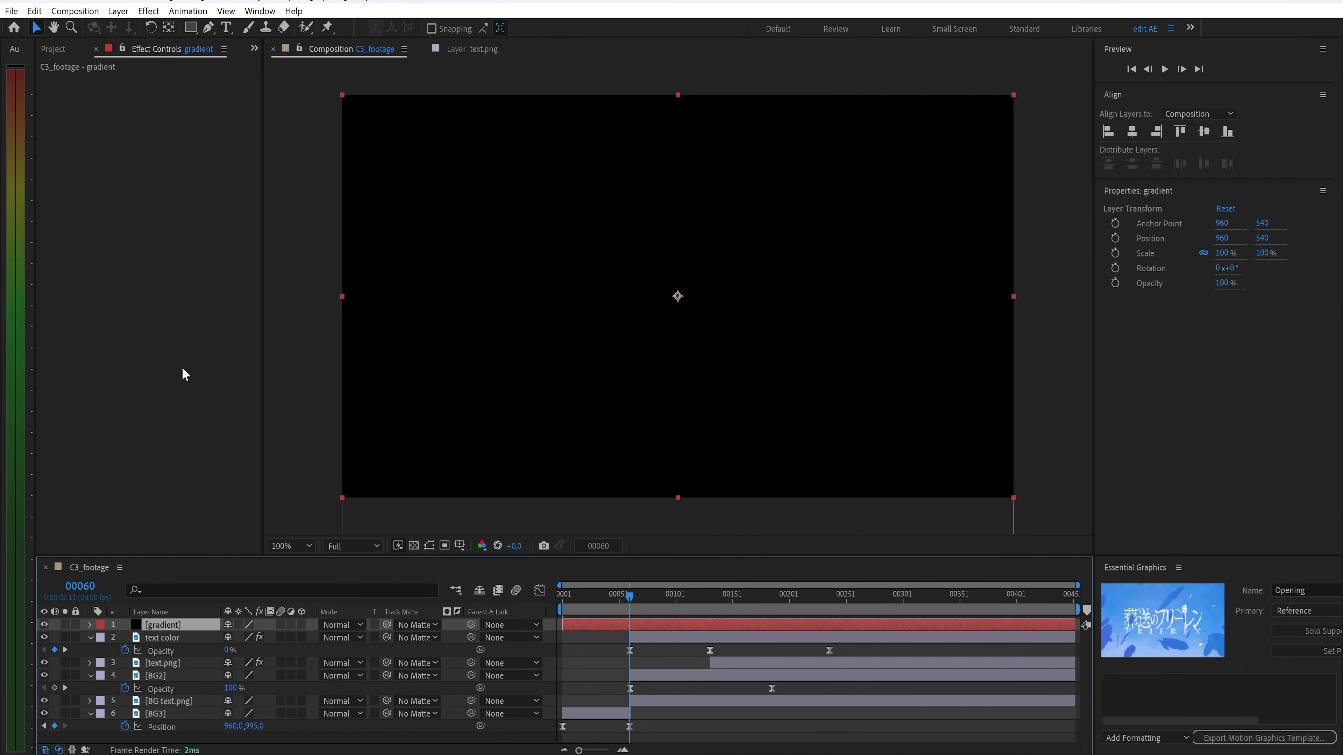
Apply the Gradient Ramp effect to the gradient solid
key(ctrl+space)
text(gra)
click(115, 427)
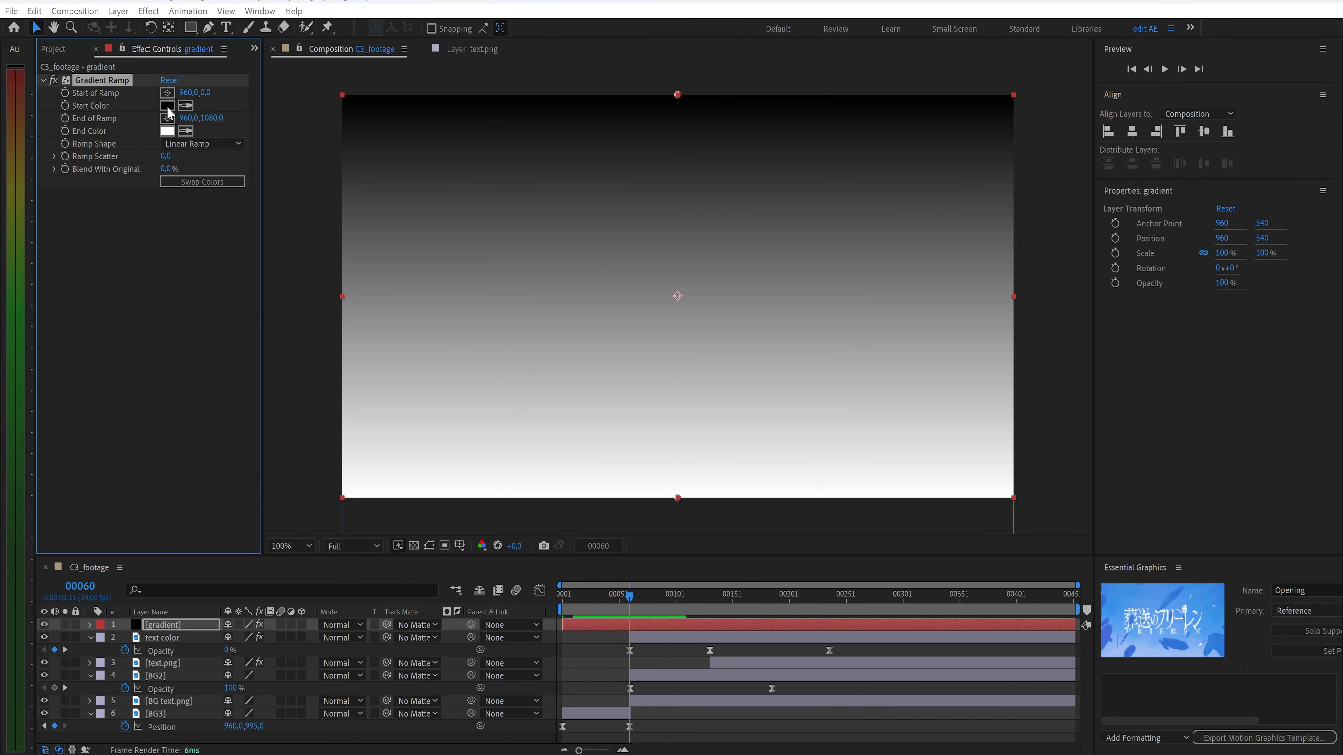
Set the gradient layer's Gradient Ramp start colour to the copied peach and its end colour to the copied cream
click(167, 106)
key(ctrl+v)
key(Return)
click(169, 132)
key(ctrl+v)
key(Return)
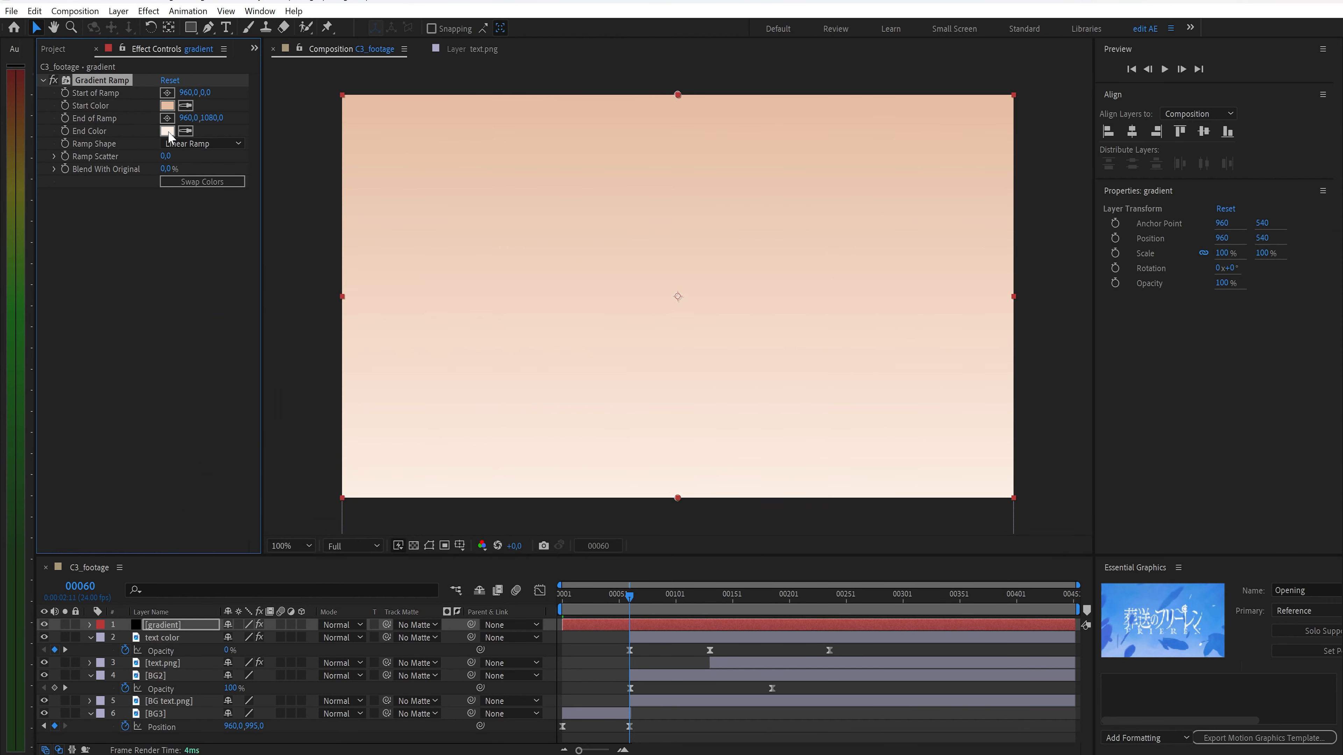
Position the Gradient Ramp with its start at 3050, 2070 and its end at 3515, -365
click(186, 91)
text(3050)
key(Return)
text(2)
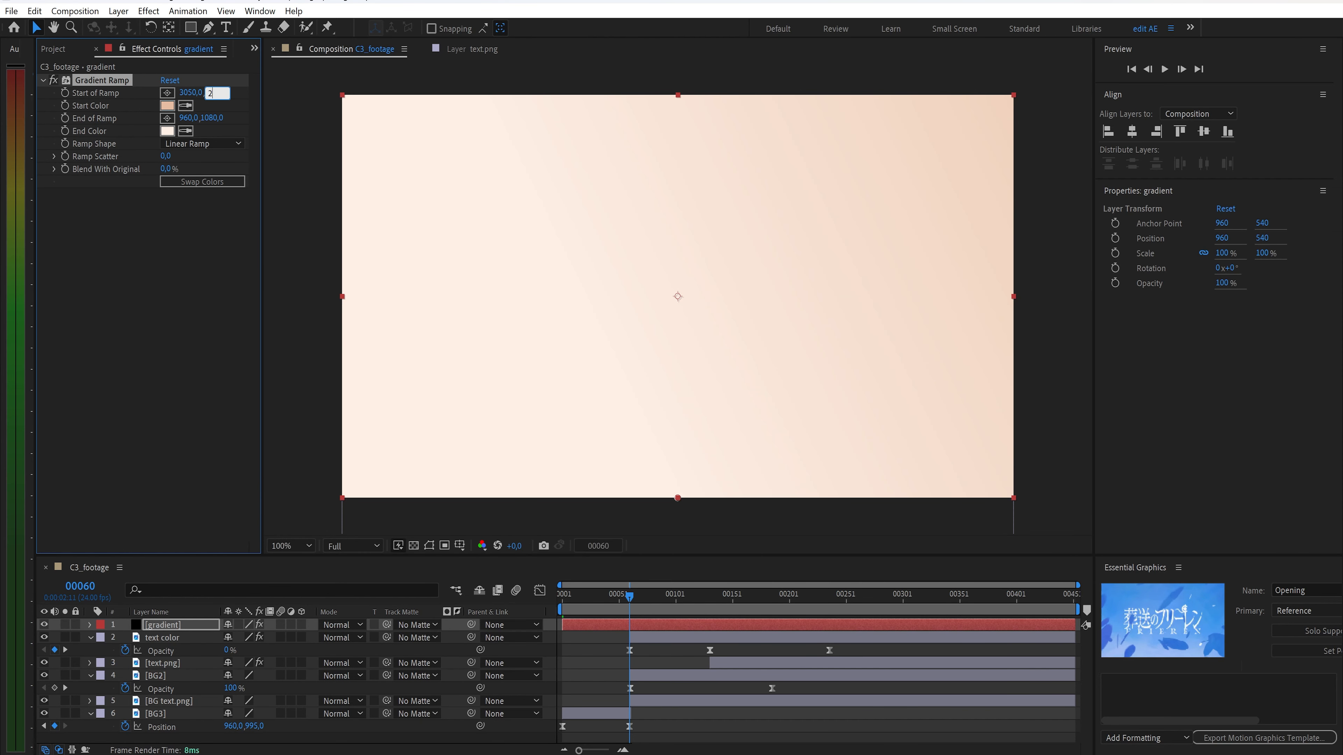
text(070)
key(Return)
text(3515)
key(Return)
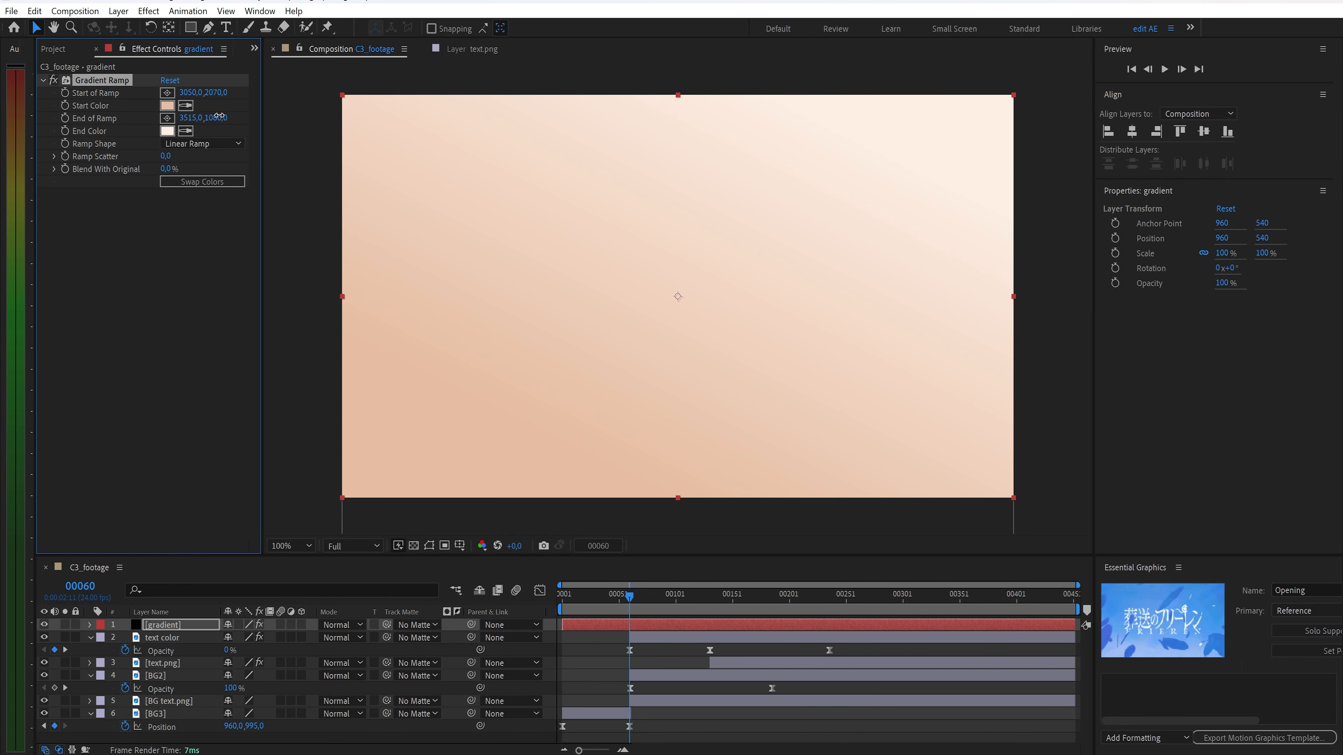
text(-365)
key(Return)
Apply the Curves effect to the gradient layer and raise the RGB curve slightly in its upper part
key(ctrl+space)
text(cur)
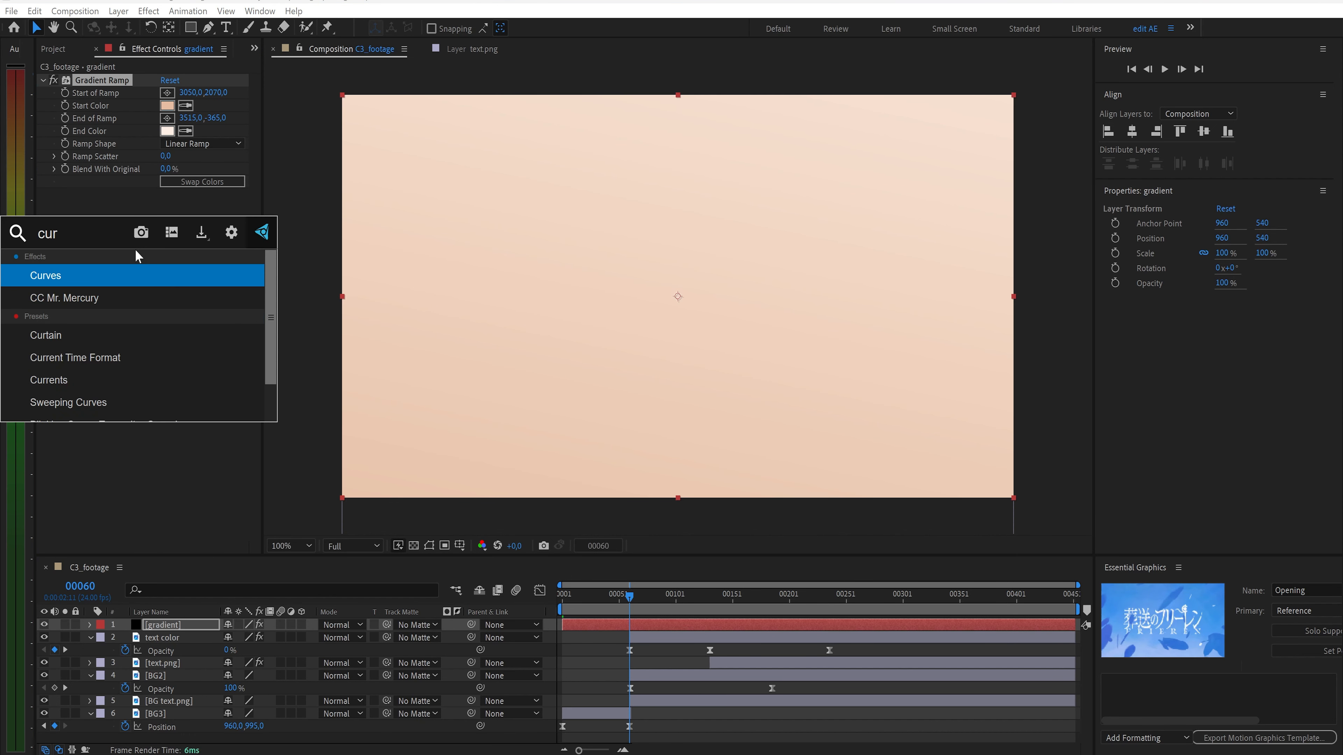
key(Return)
drag(191, 305, 189, 295)
Draw a closed pen mask on the gradient layer with a wavy upper edge, covering the lower part of the frame
key(g)
click(323, 334)
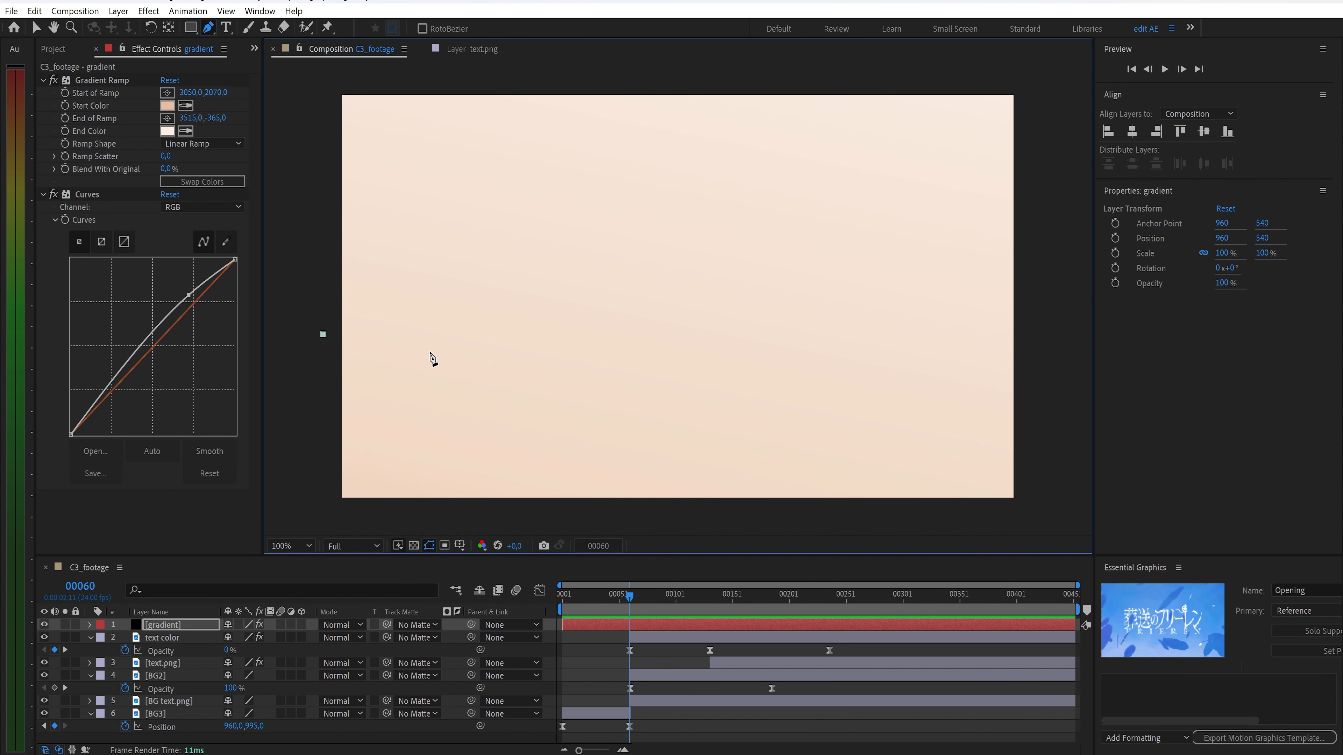
click(436, 353)
click(481, 365)
click(523, 380)
click(547, 392)
click(571, 401)
click(806, 420)
click(855, 425)
click(897, 432)
click(947, 443)
click(980, 453)
click(1017, 464)
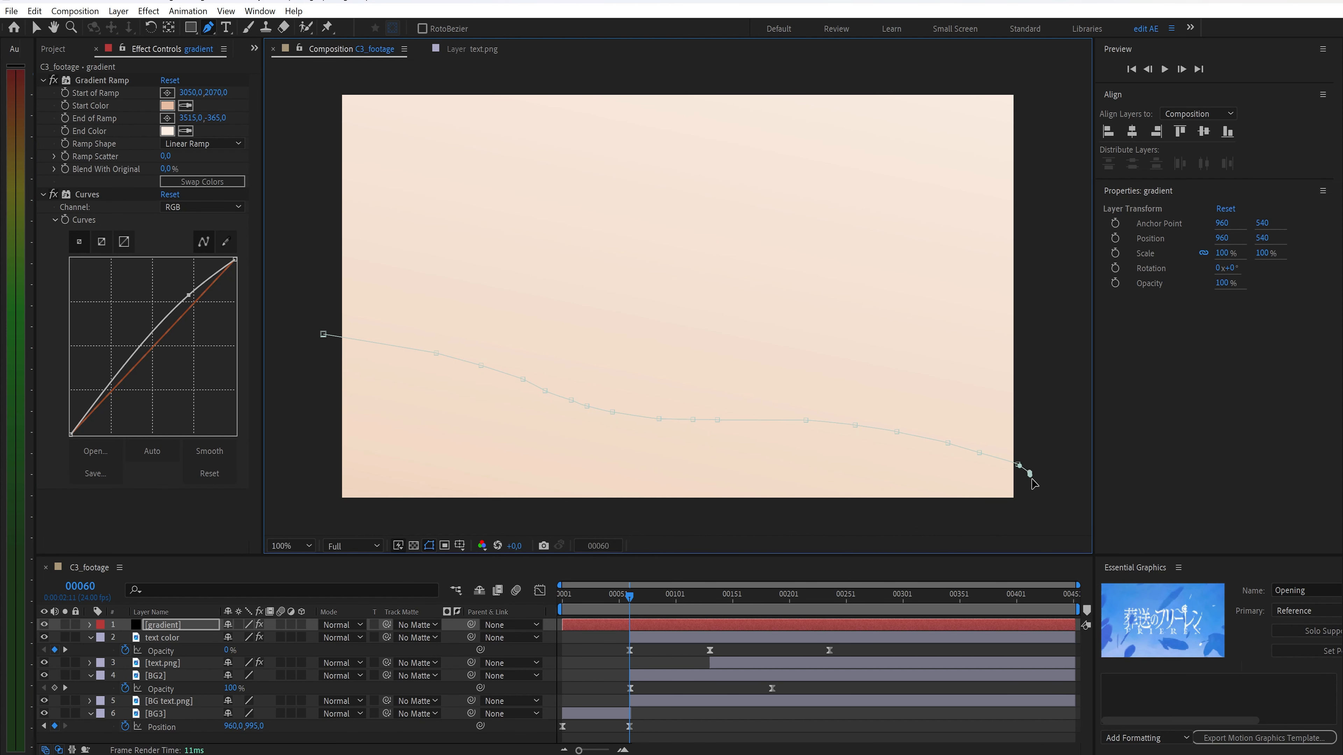
click(1023, 514)
click(310, 510)
click(323, 334)
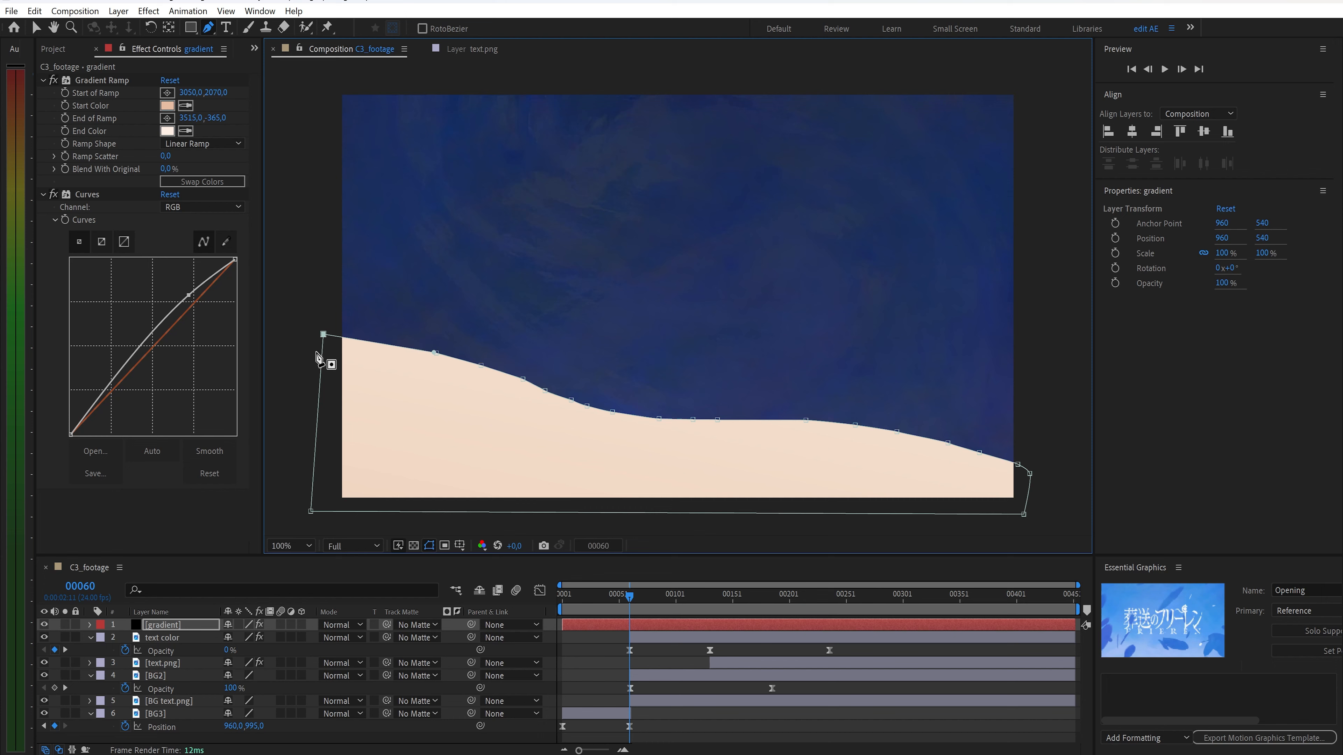
Set the gradient mask's feather to 500 pixels and its expansion to 160 pixels
key(m)
key(m)
click(237, 664)
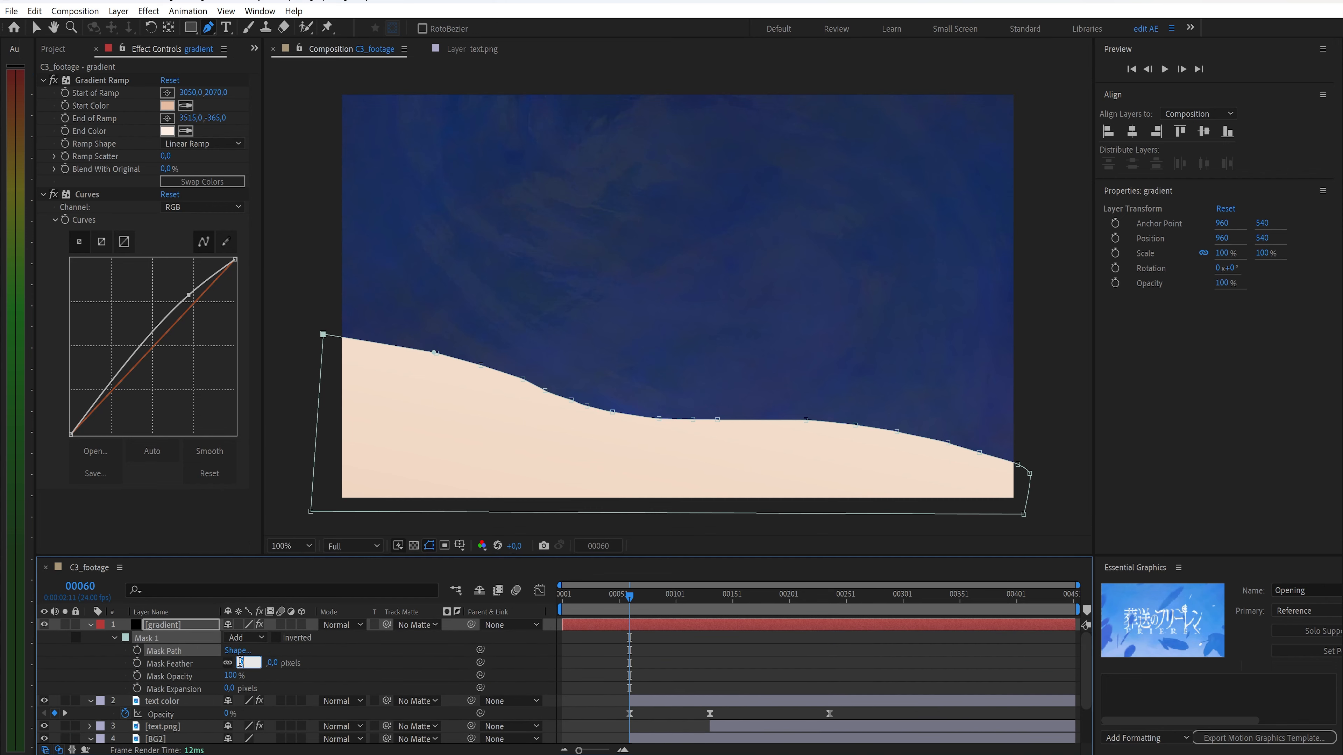
text(500)
click(230, 688)
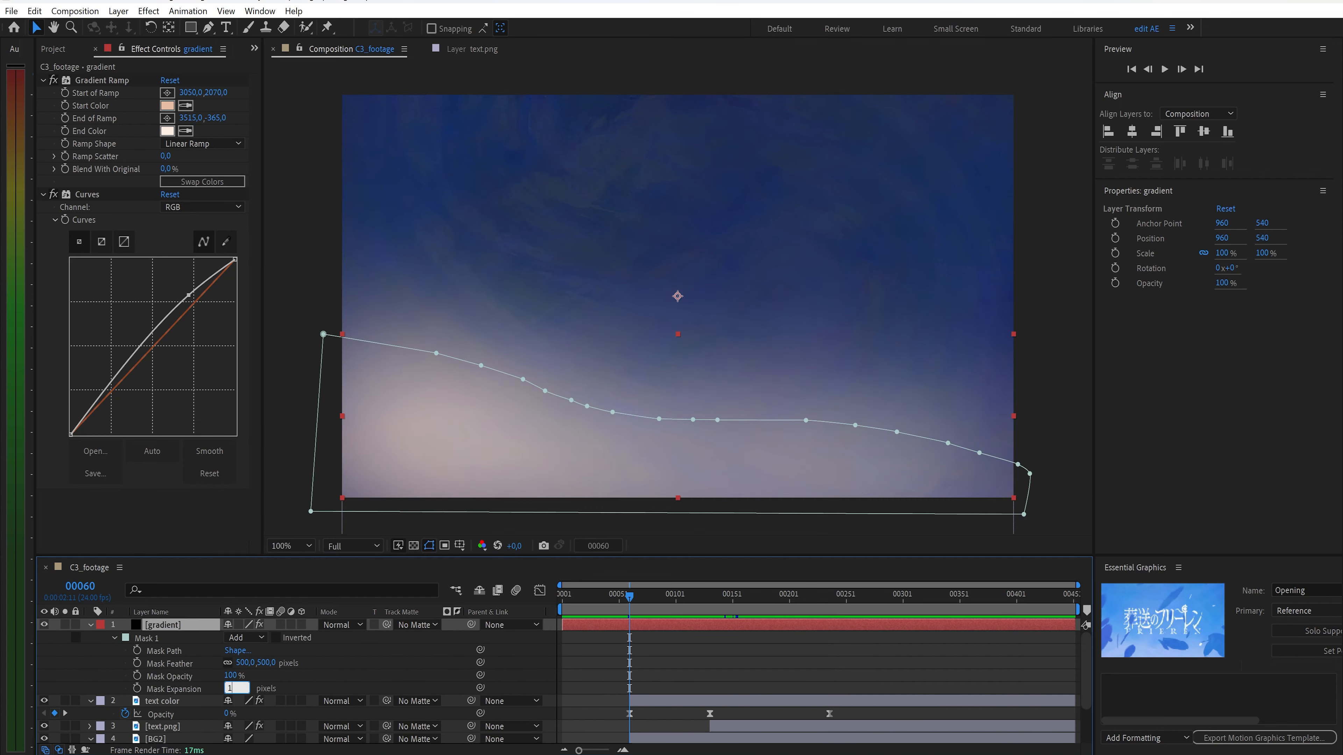
key(Return)
Keyframe the gradient layer's opacity at 0% on frame 60 and 100% on frame 155
key(alt+shift+t)
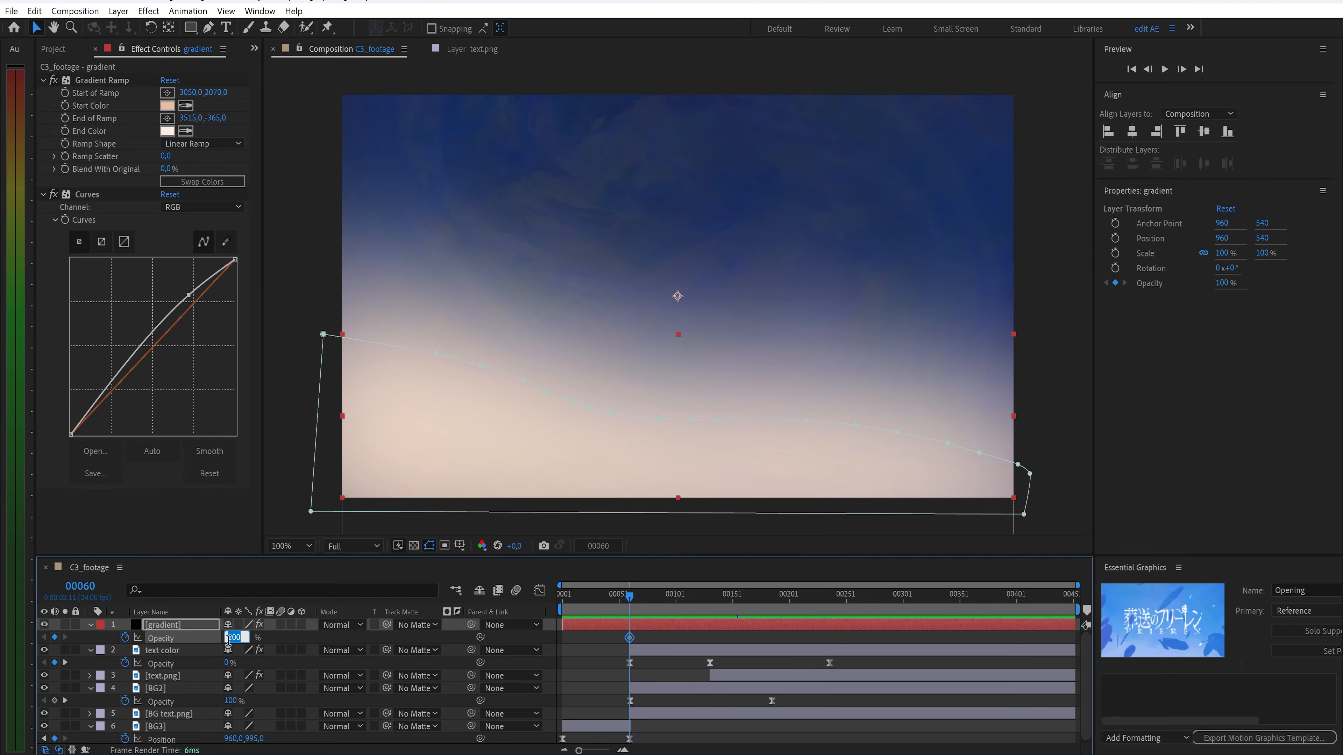
text(0)
key(Return)
click(598, 549)
text(155)
key(Return)
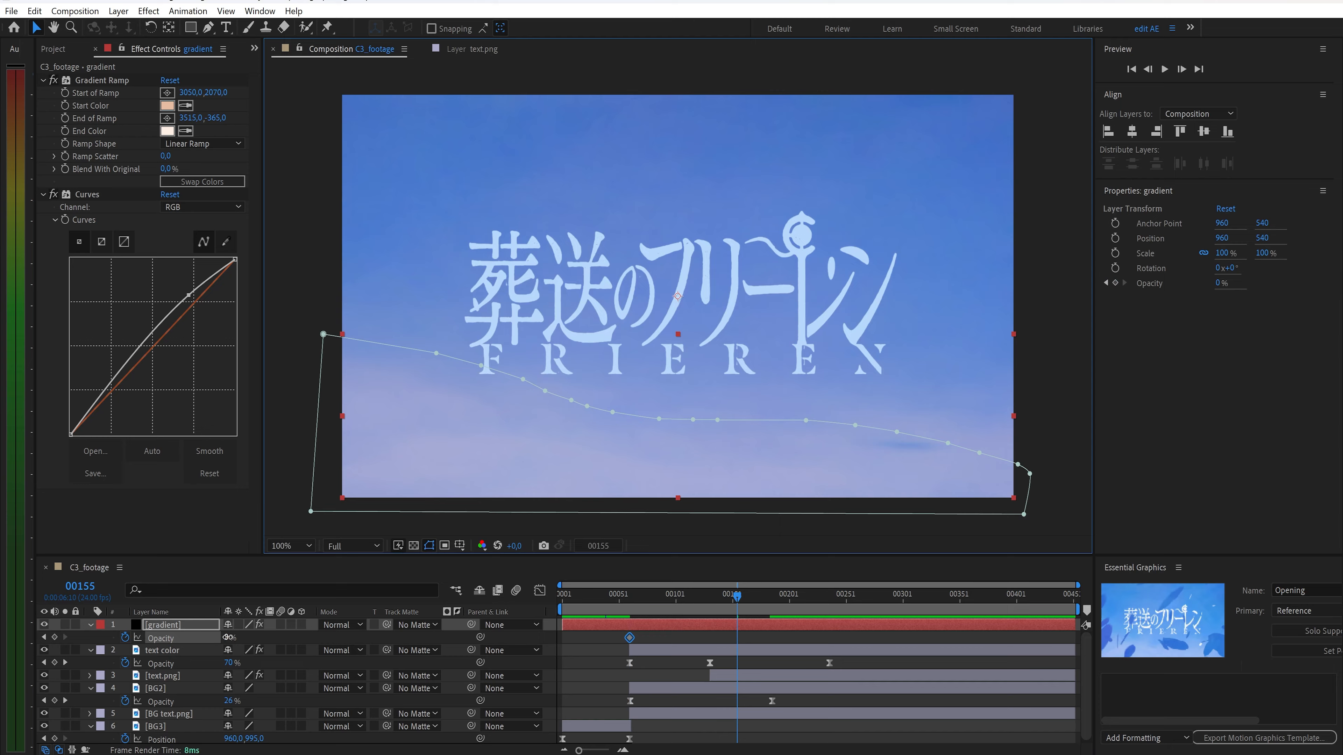
click(228, 638)
text(100)
key(Return)
Add a 0% opacity keyframe at frame 185 on the gradient layer and apply Easy Ease to all its opacity keyframes
click(595, 548)
text(185)
key(Return)
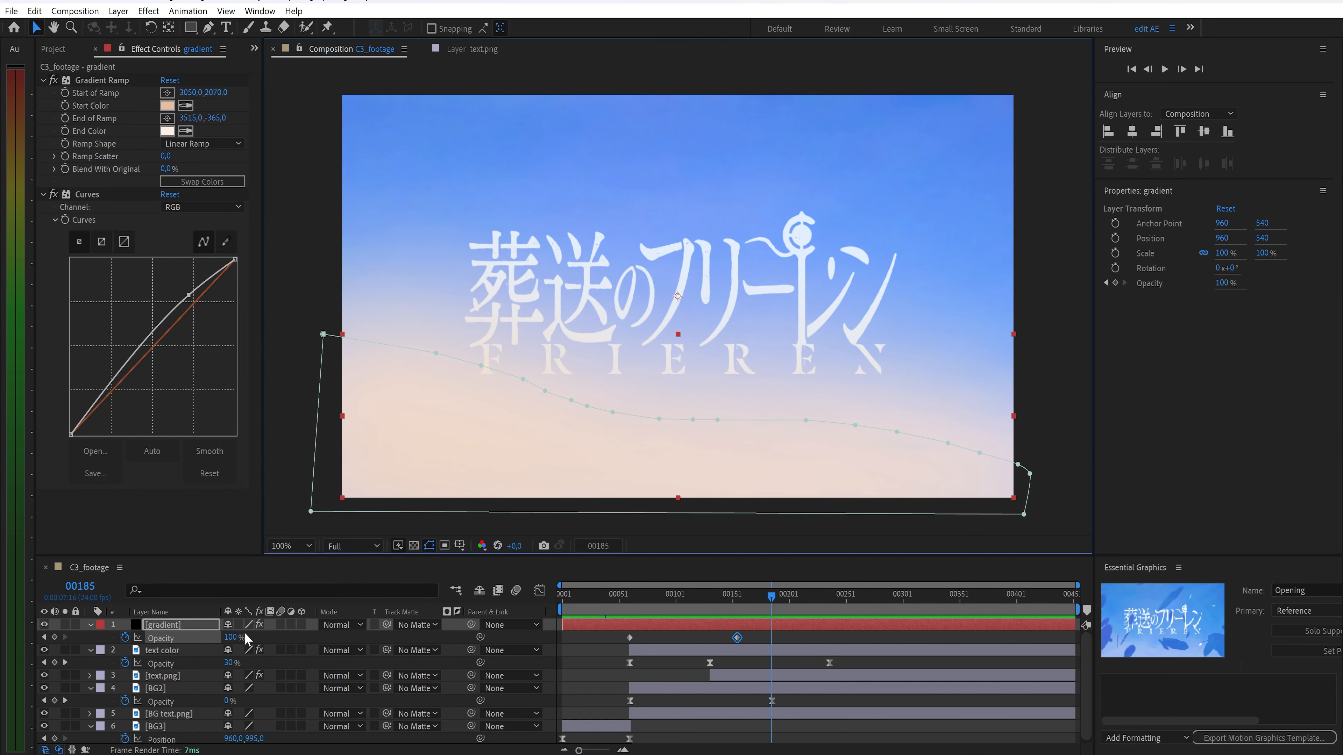
click(230, 638)
text(0)
key(Return)
click(195, 639)
key(F9)
click(539, 590)
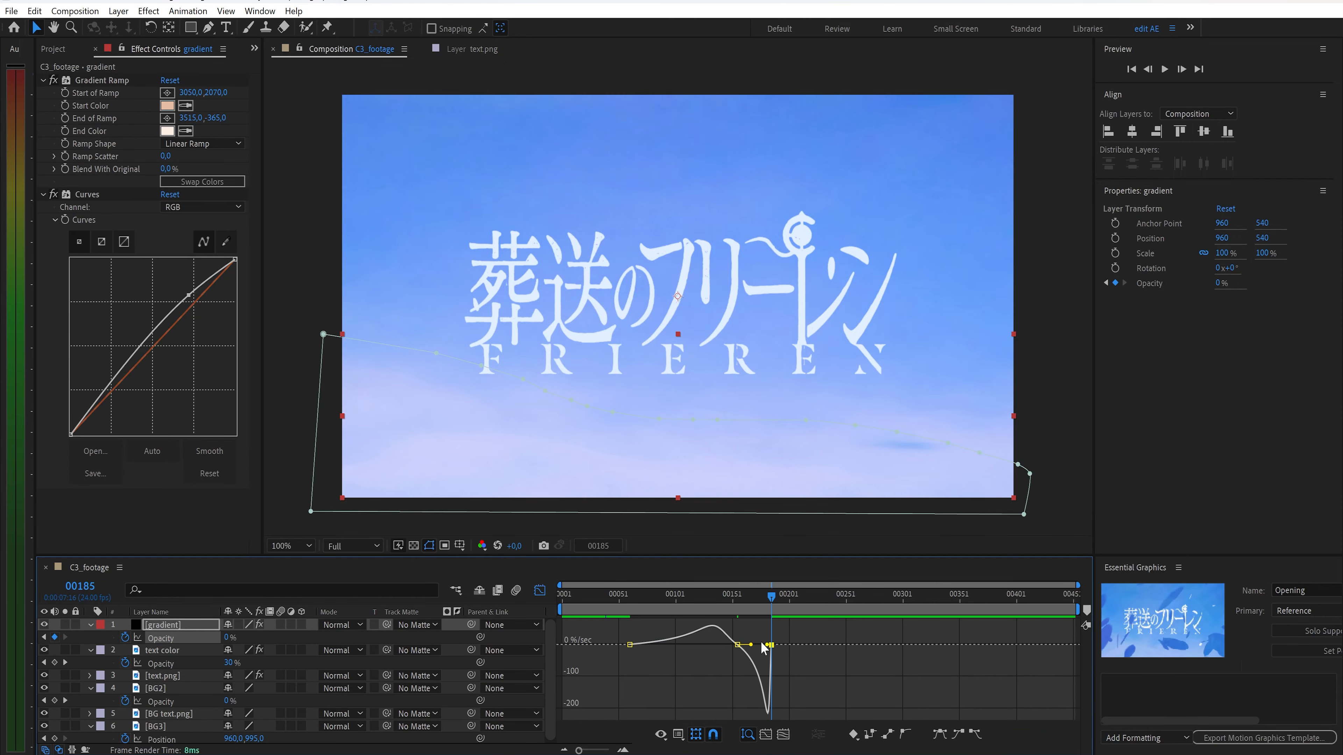
click(538, 590)
Duplicate the gradient layer while viewing frame 151 and set the copy's Gradient Ramp start colour to F6CA92
click(738, 600)
drag(738, 603, 735, 602)
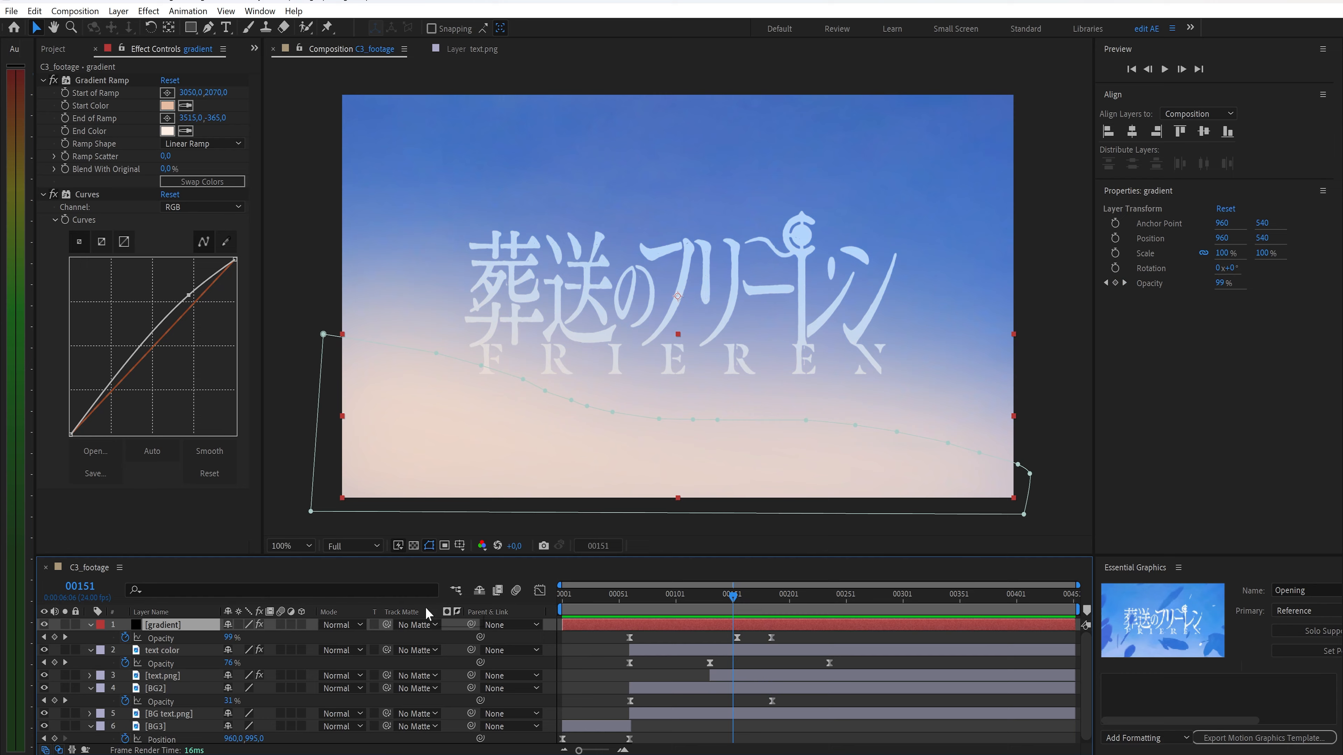
key(ctrl+d)
click(168, 109)
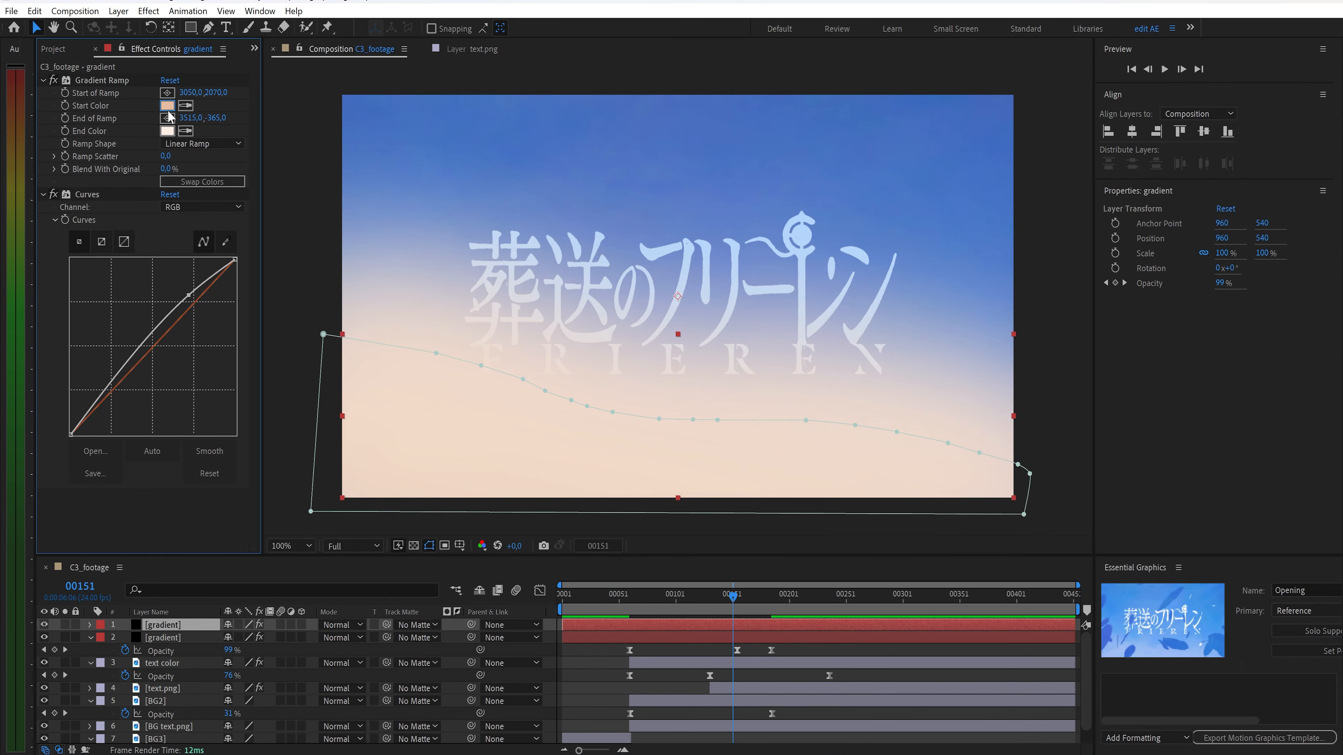
text(F6CA92)
key(Return)
Set the duplicated gradient's mask feather to 300 pixels and its mask expansion to -170 pixels
key(m)
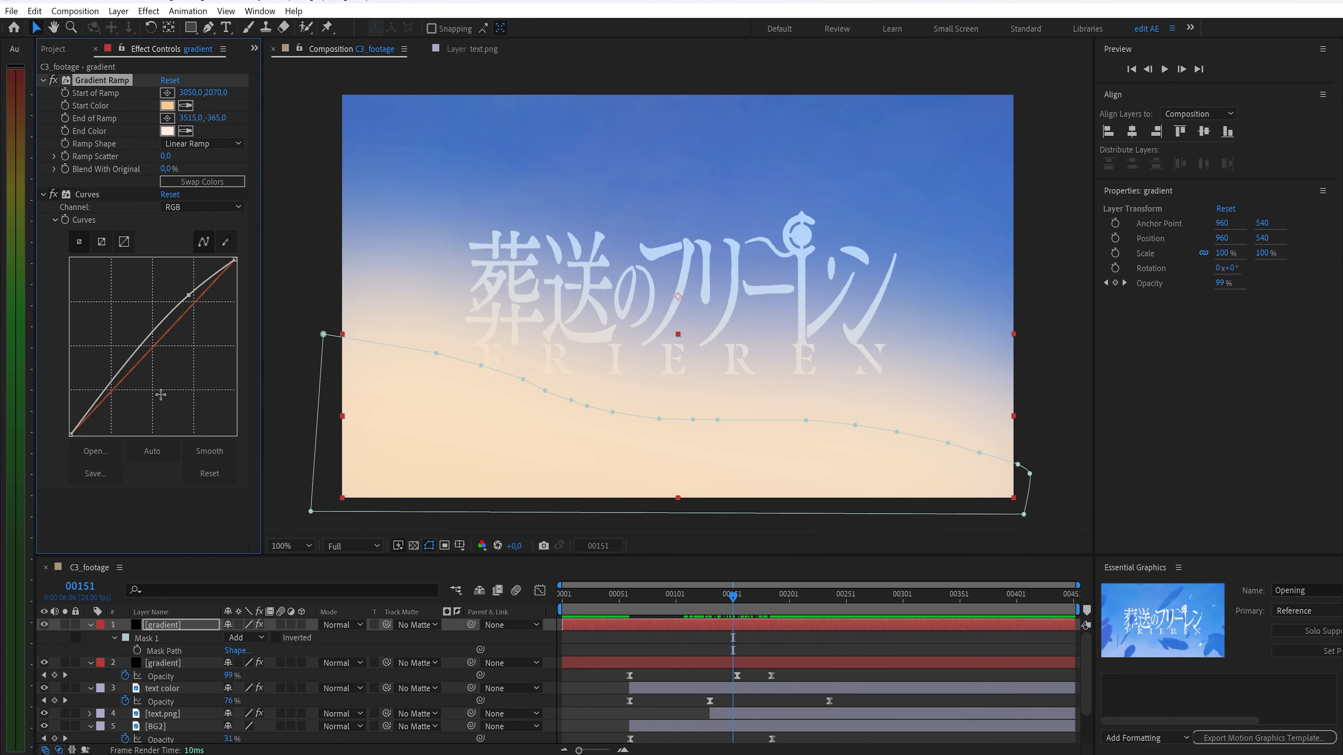
click(116, 638)
click(244, 665)
text(300)
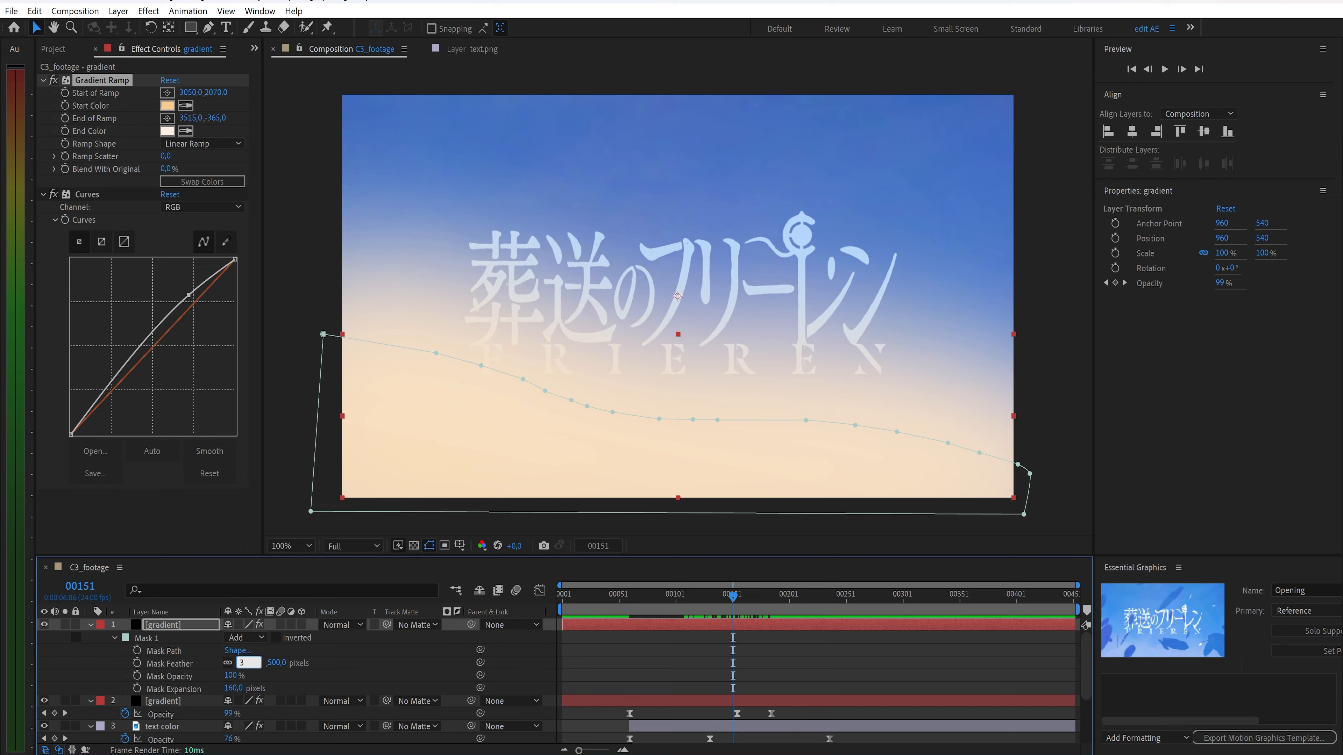
key(Return)
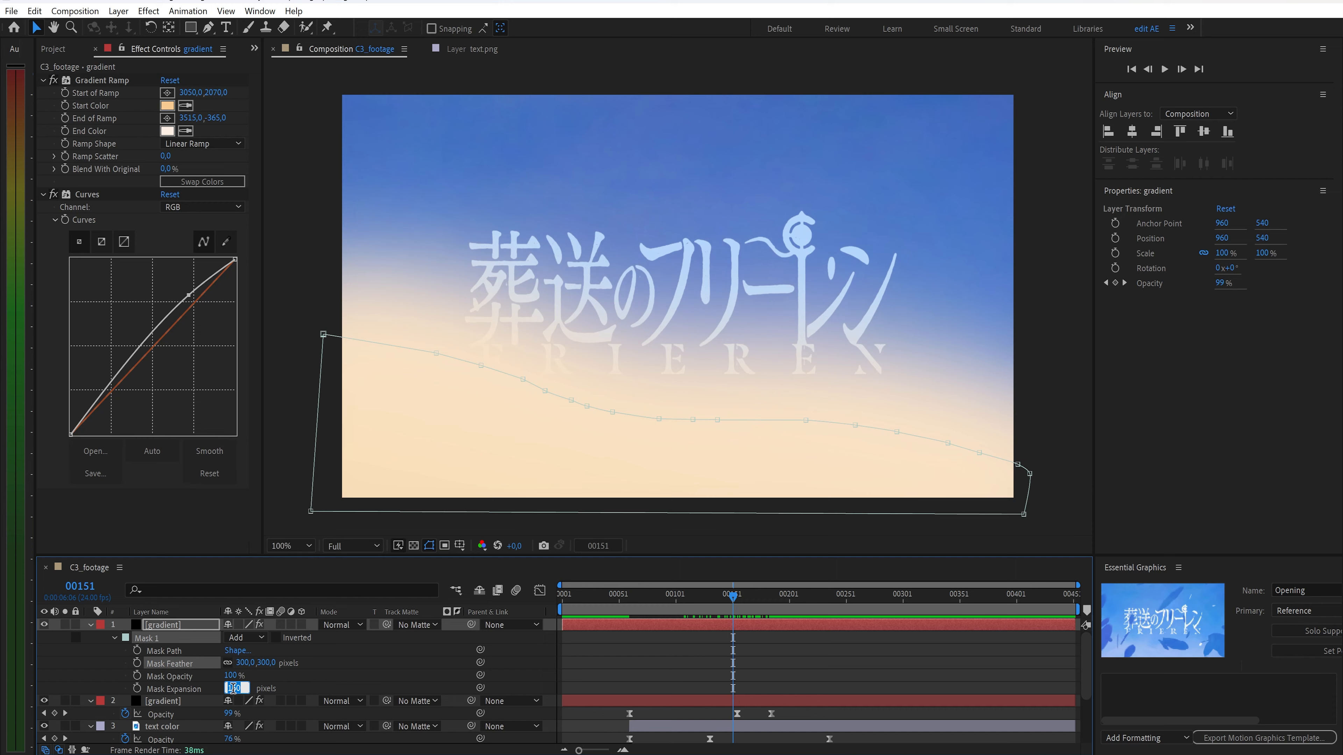
text(-170)
key(Return)
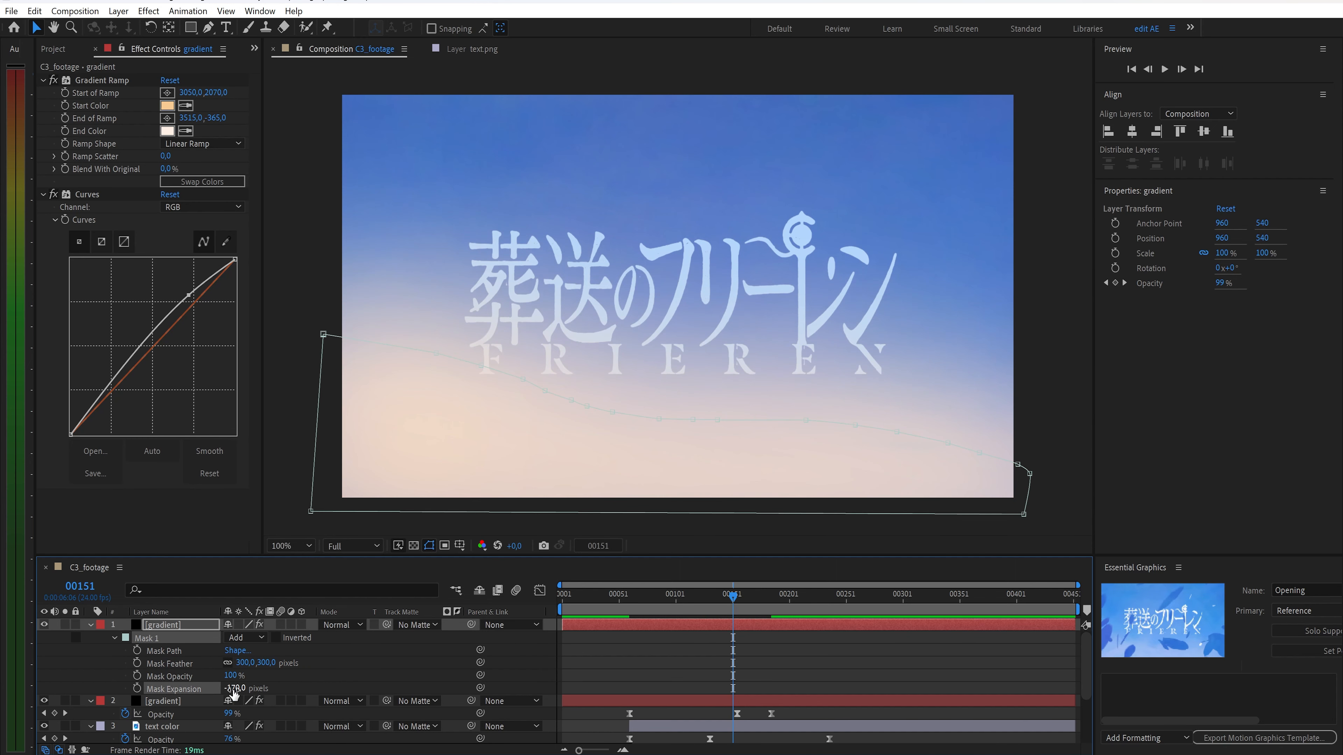
Trim the end of the text.png layer to the text color layer's last opacity keyframe
drag(682, 595, 827, 645)
scroll(826, 644, down, 3)
click(828, 675)
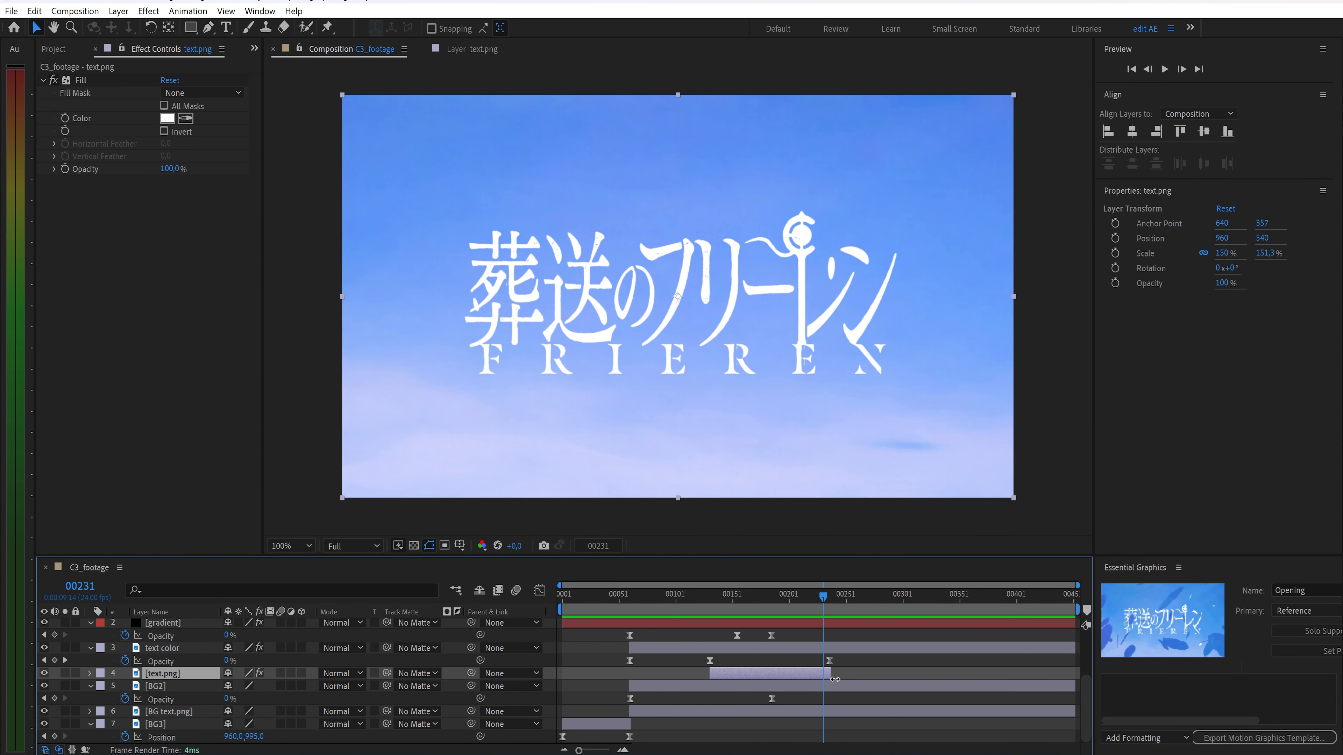
Create an adjustment layer above the C3_footage layers and add Curves shaped into a gentle S-curve
scroll(548, 642, up, 3)
mouse_move(635, 460)
click(740, 578)
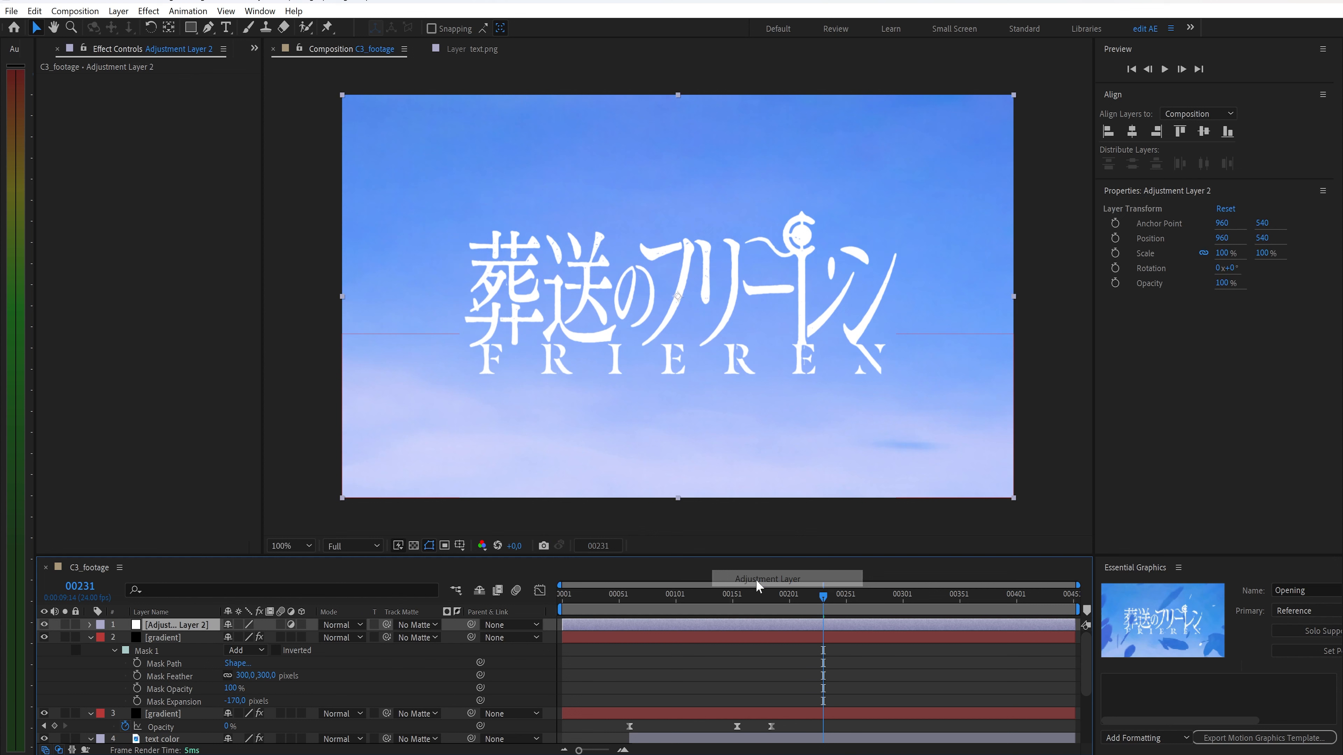
key(ctrl+space)
text(cur)
key(Return)
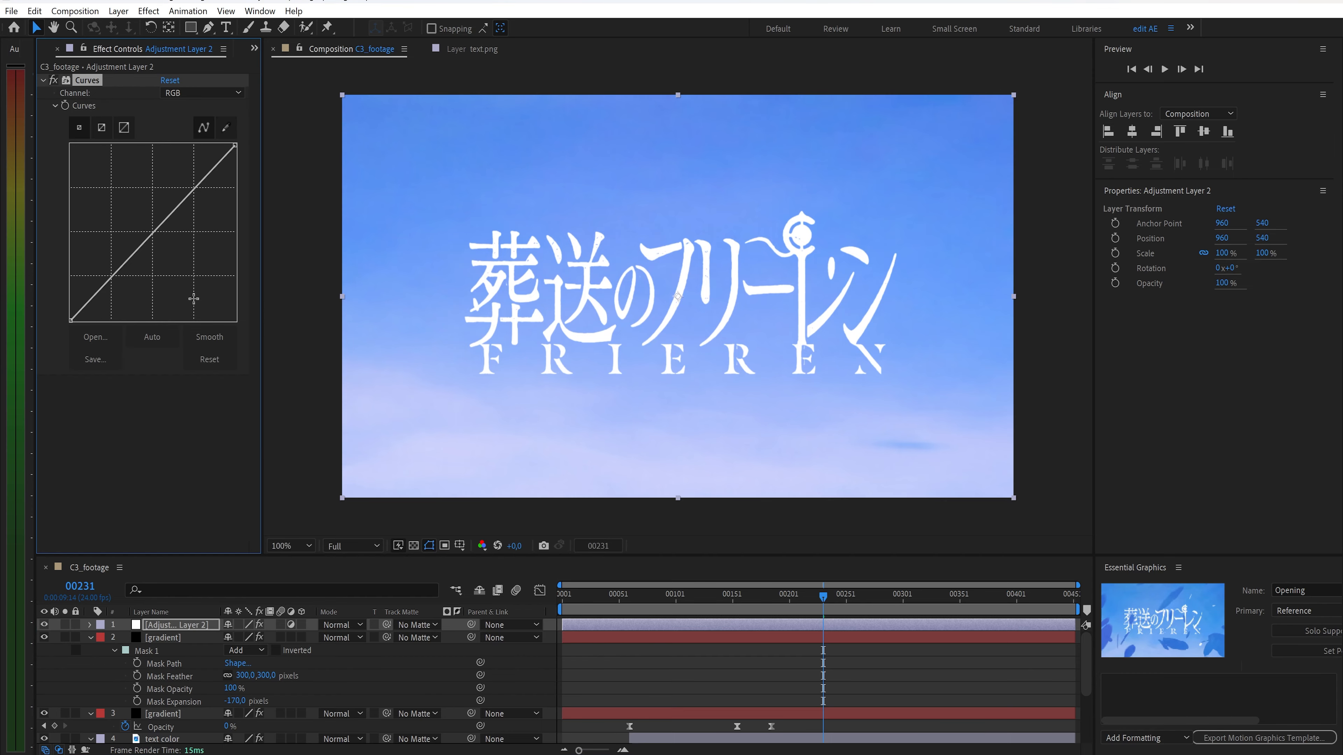
drag(194, 190, 191, 185)
drag(107, 281, 116, 289)
Apply Hue/Saturation to the adjustment layer with master saturation 15 and master lightness 5
key(ctrl+space)
text(hue)
key(Return)
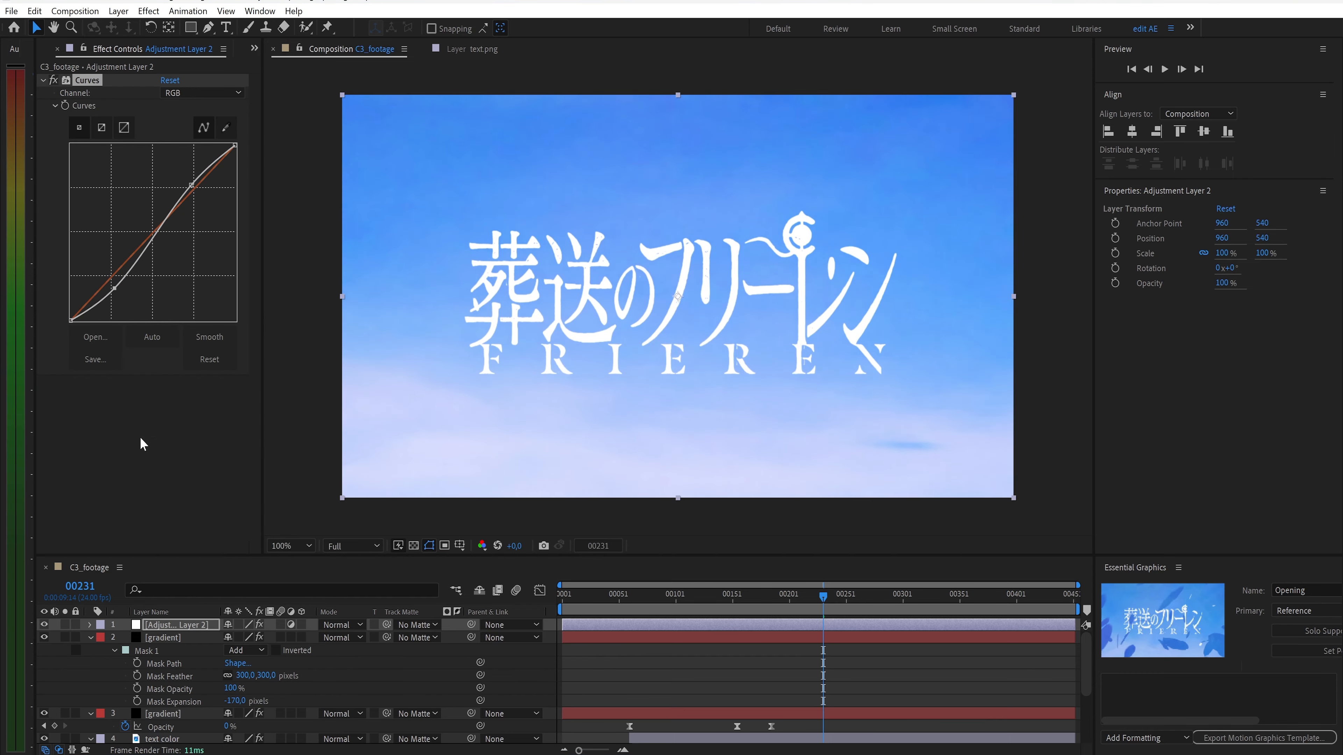
click(163, 484)
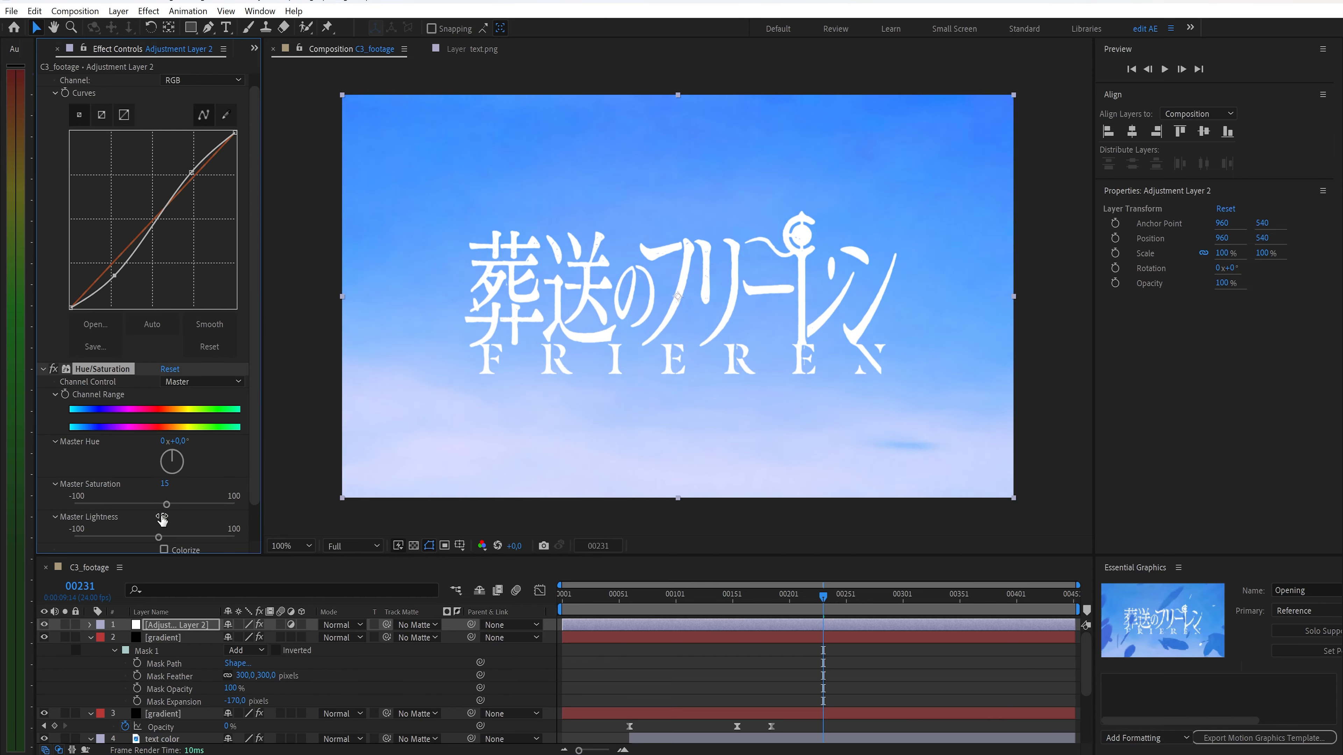
Keyframe the adjustment layer's opacity at 0% on frame 60 and 80% at about frame 160, and preview the composition
click(598, 546)
text(60)
key(Return)
key(t)
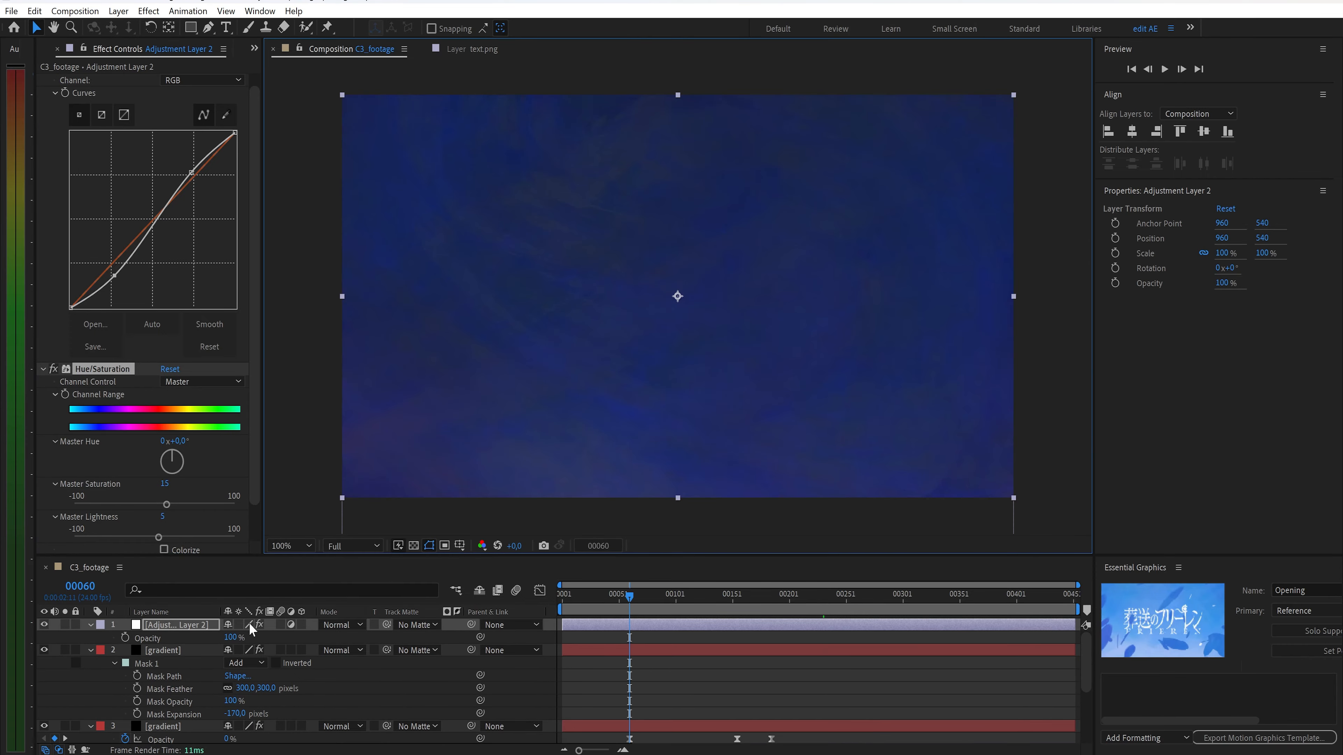
click(233, 638)
key(Return)
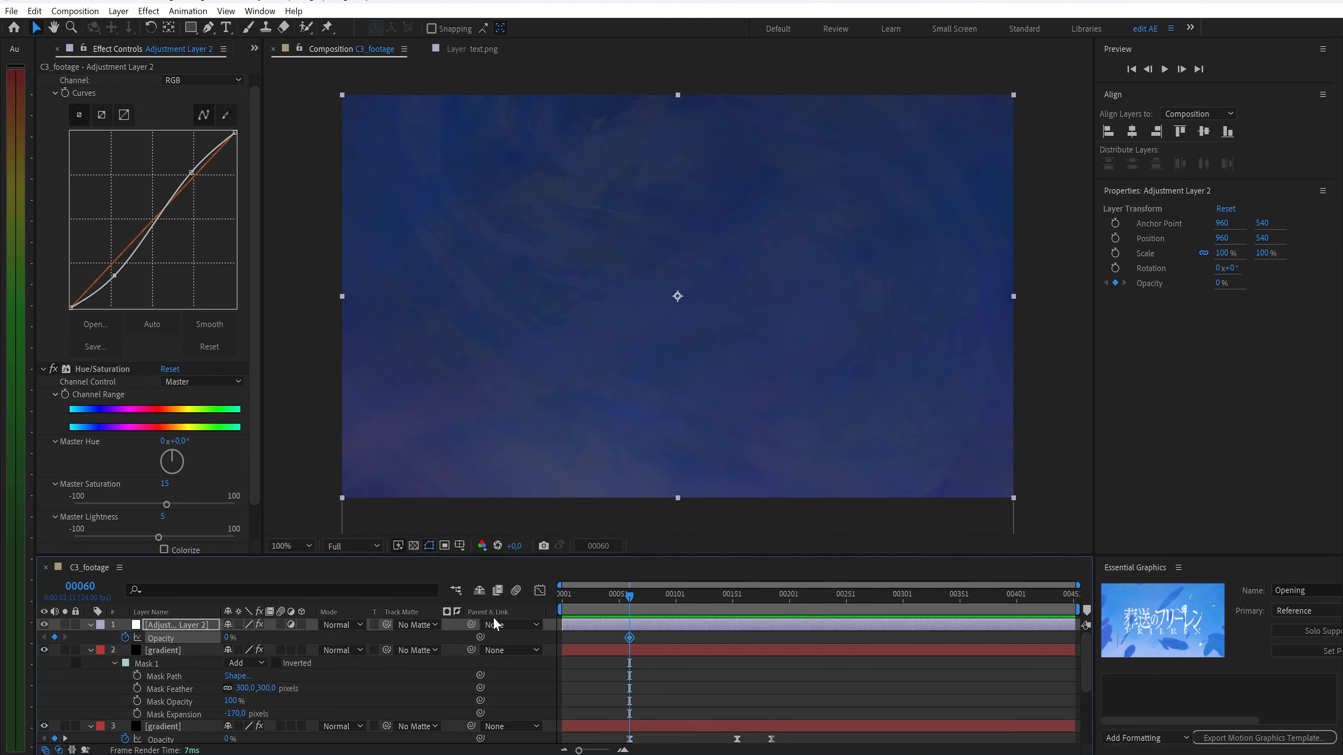
mouse_move(631, 611)
mouse_down()
mouse_move(744, 614)
mouse_move(620, 603)
mouse_up()
key(Return)
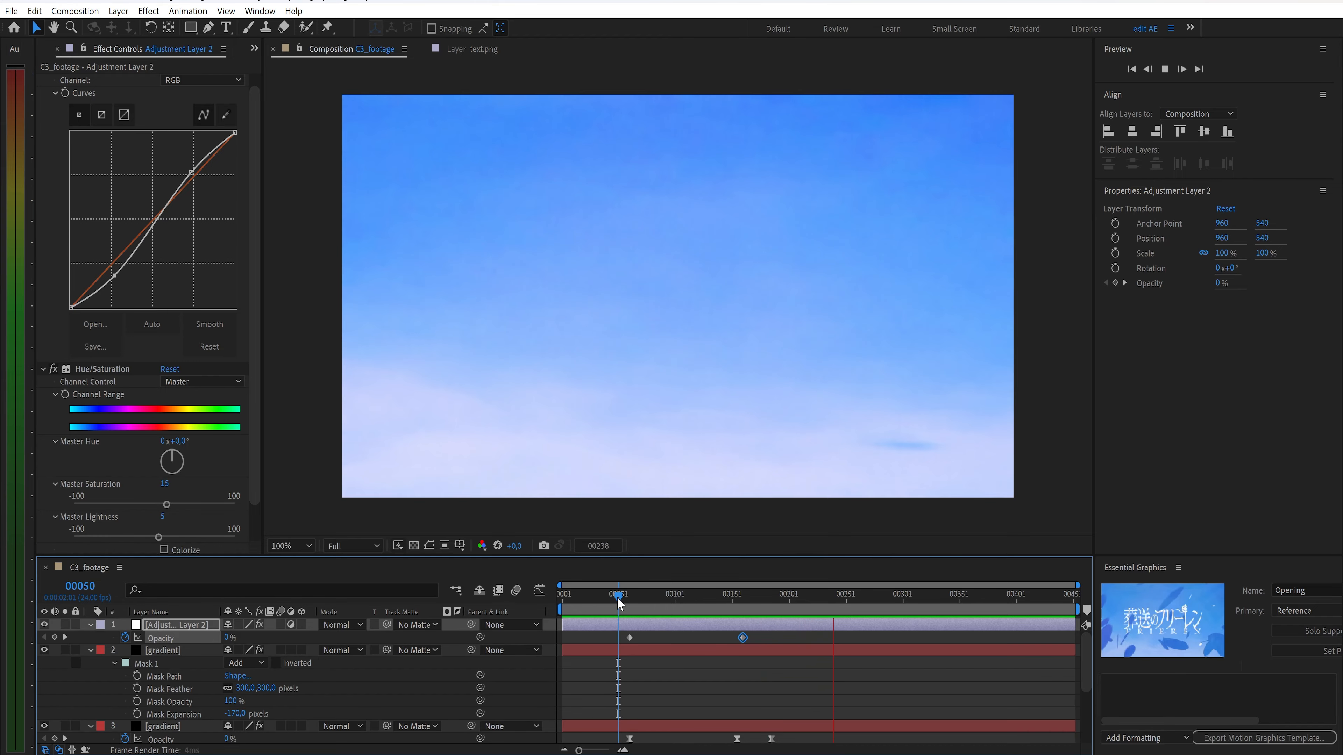
key(space)
key(k)
Place the White Petal footage above all C3_footage layers at 50% scale and time-remap it to last until frame 215
click(43, 50)
drag(96, 367, 183, 624)
double_click(184, 624)
mouse_move(274, 514)
mouse_down()
mouse_move(686, 507)
mouse_move(268, 510)
mouse_up()
click(343, 49)
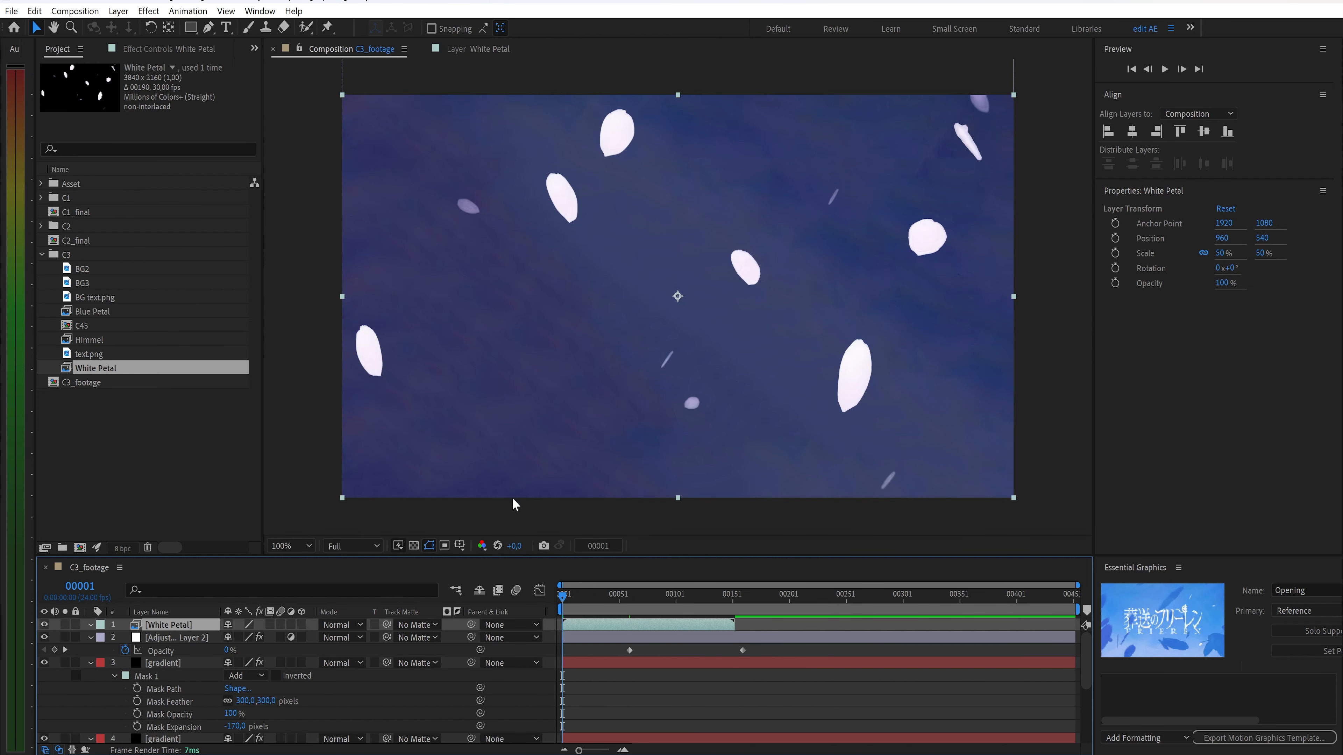
drag(563, 604, 805, 638)
key(ctrl+alt+t)
Apply Roughen Edges with border 15 and fractal influence 0, plus Gaussian Blur with blurriness 10, to the White Petal layer
key(ctrl+space)
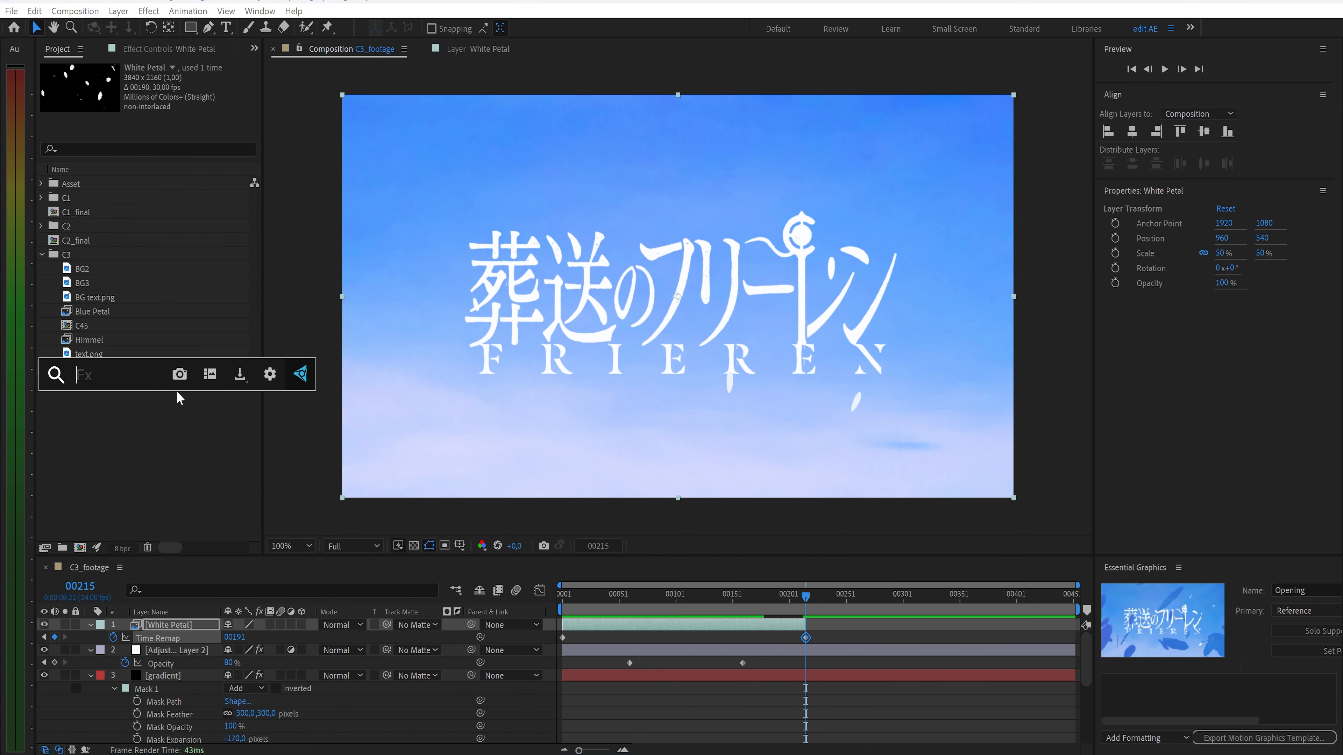
text(rou)
key(Return)
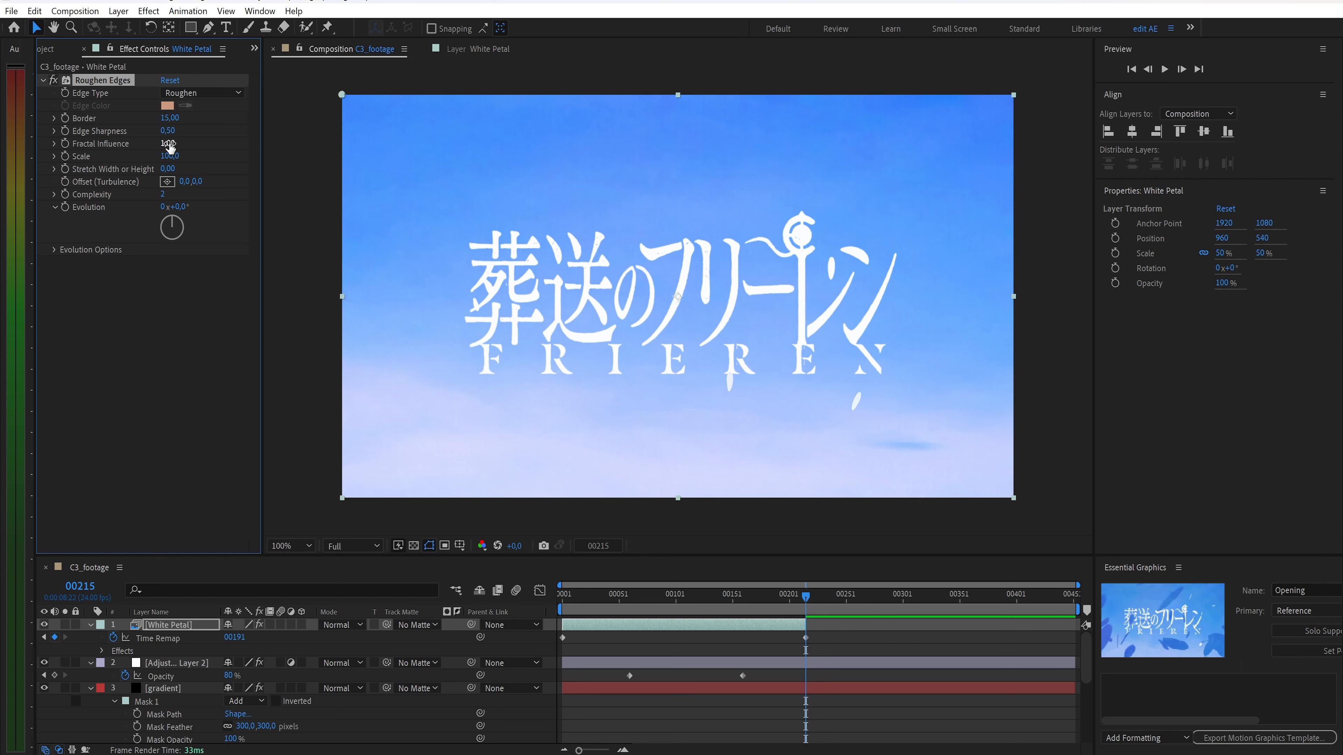
key(ctrl+space)
text(gau)
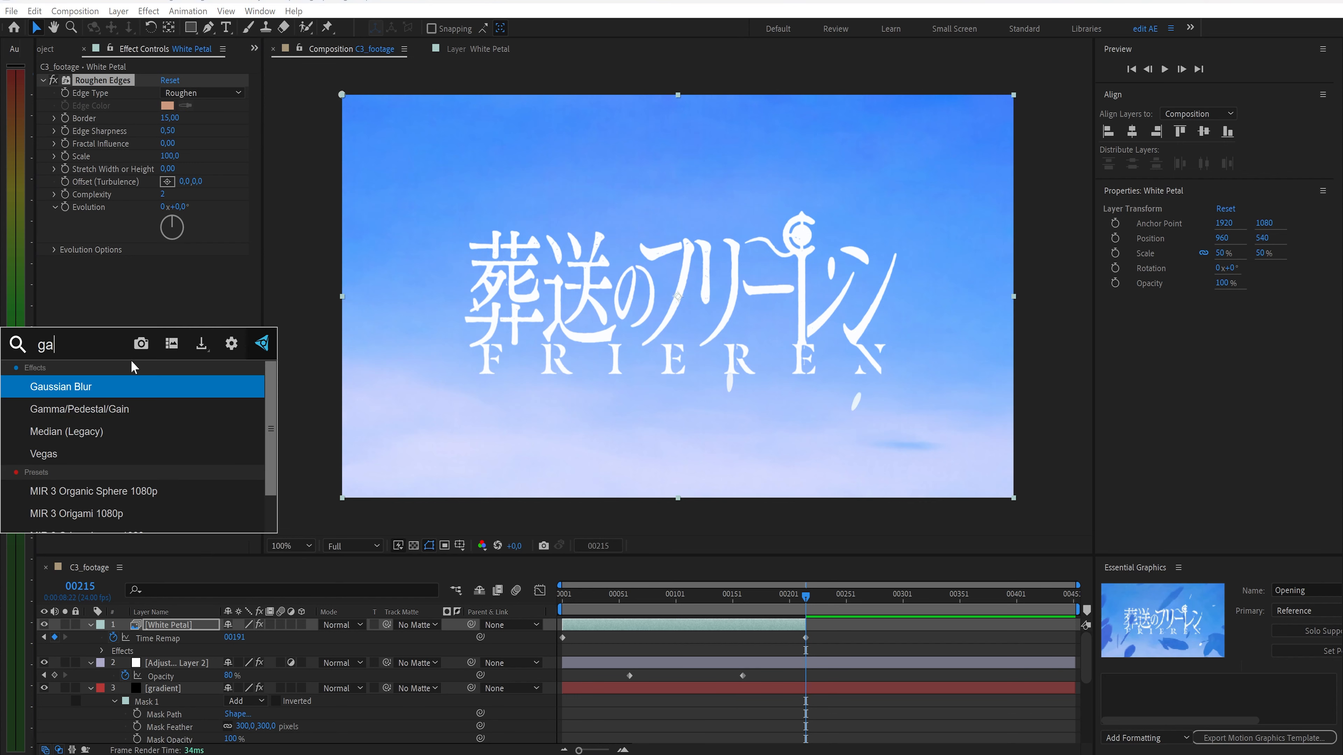
key(Return)
Apply Deep Glow to the White Petal layer with radius 100 and exposure 0.10, and check the petals at frame 186
key(ctrl+space)
text(d)
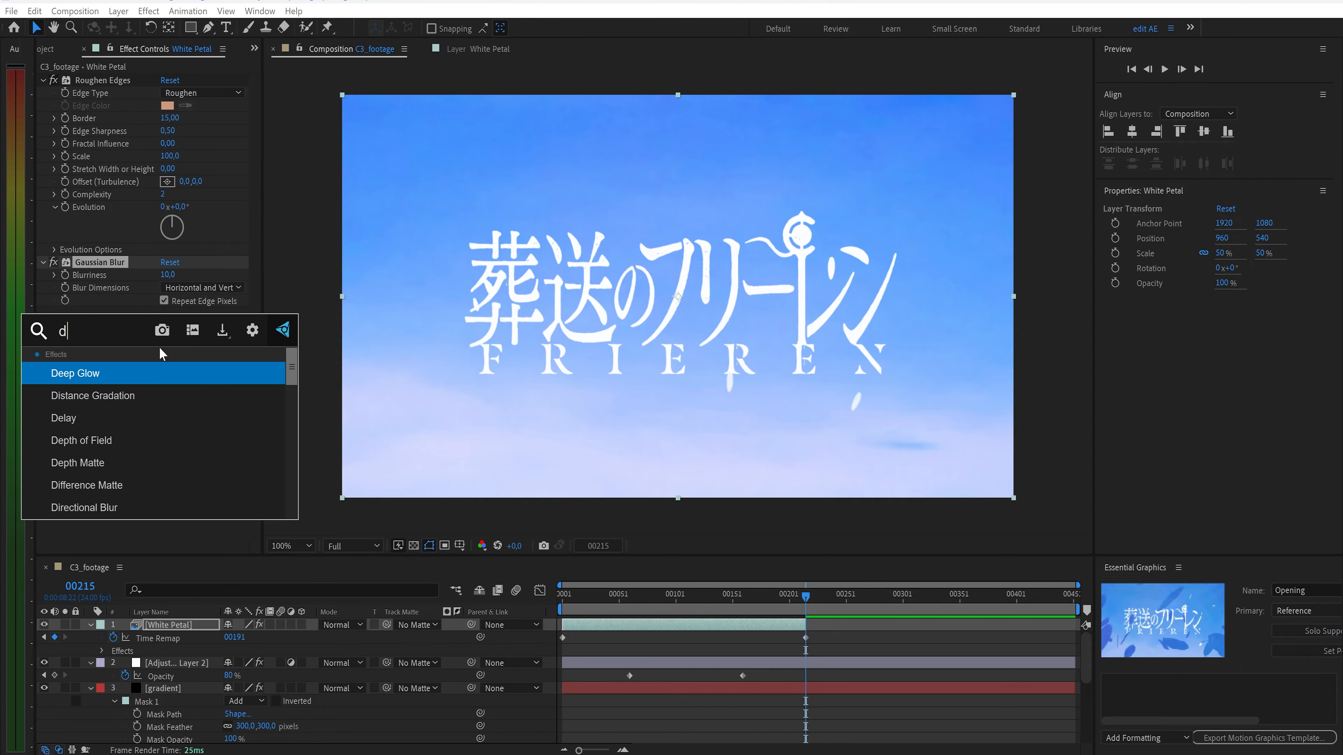
key(Return)
text(100)
key(Return)
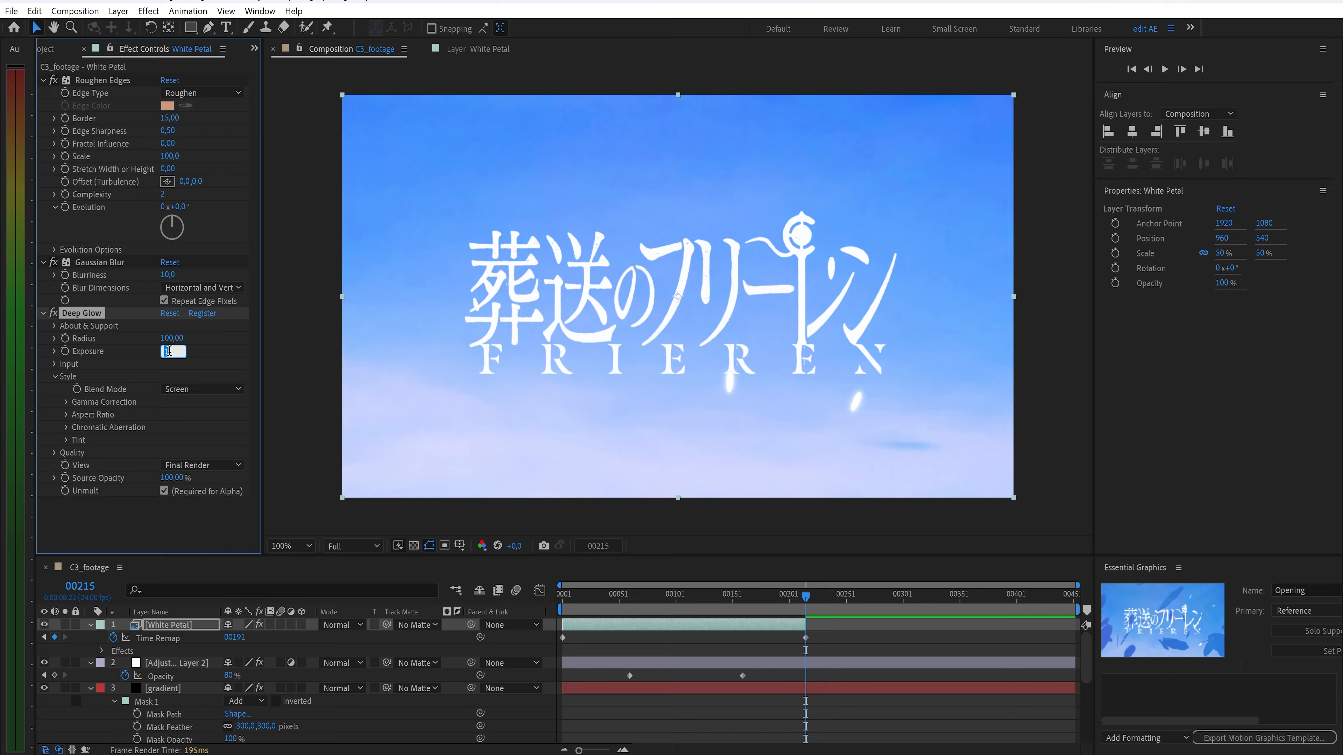
drag(805, 598, 773, 642)
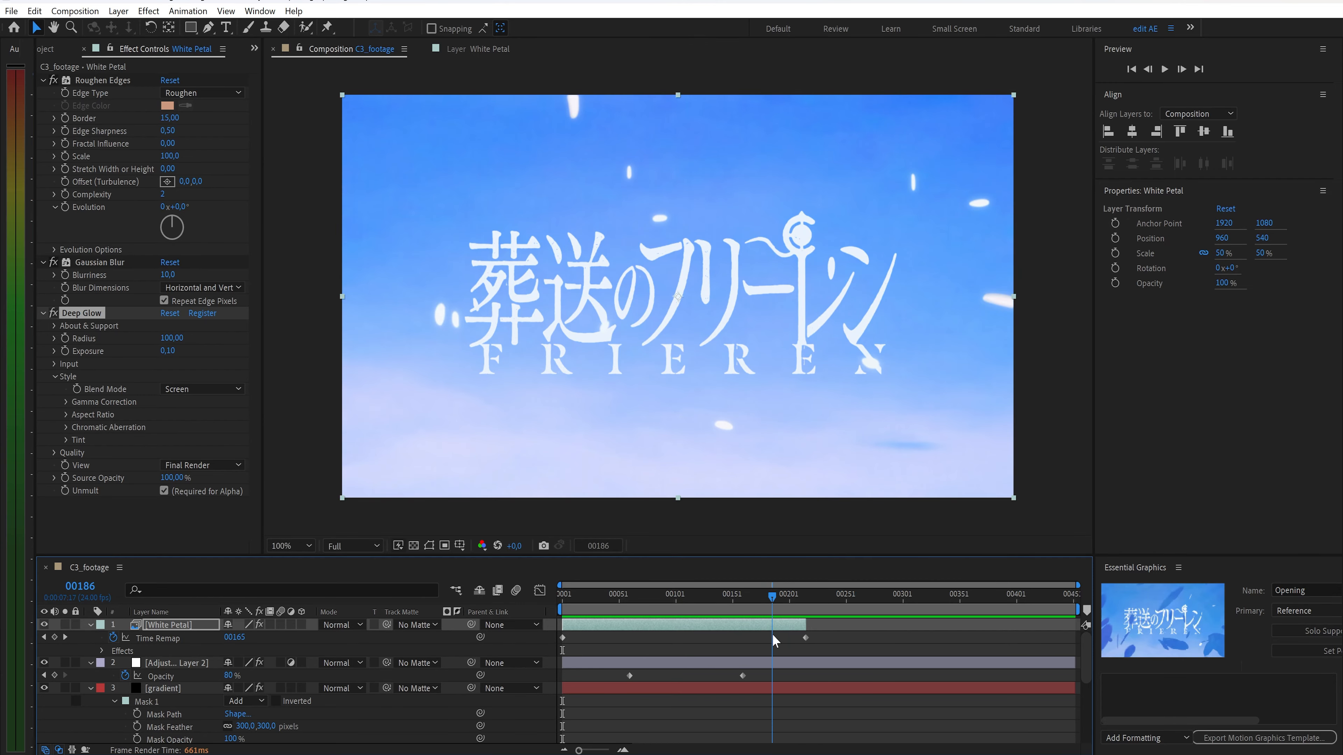
Place the Blue Petal and Himmel footage above the White Petal layer, starting at frame 186 and fitted to the composition
click(54, 49)
click(92, 341)
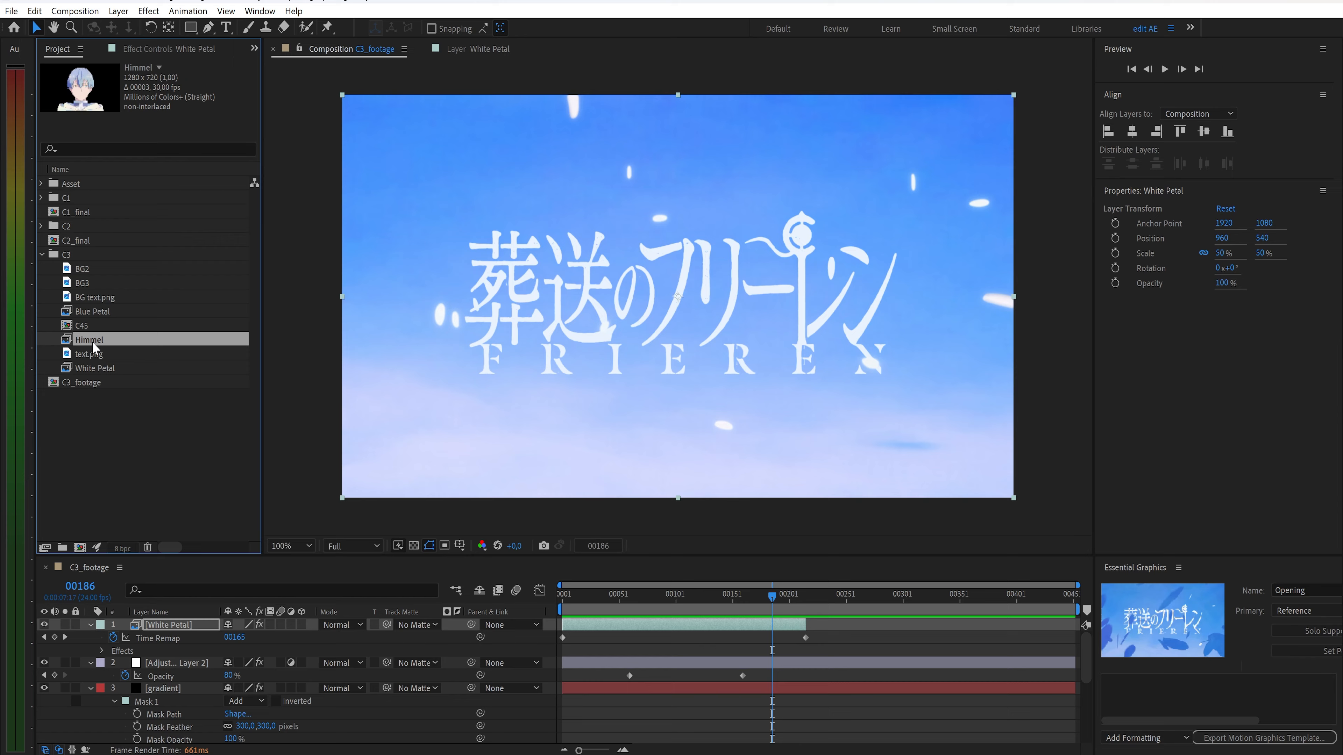
ctrl+click(97, 312)
drag(159, 508, 185, 636)
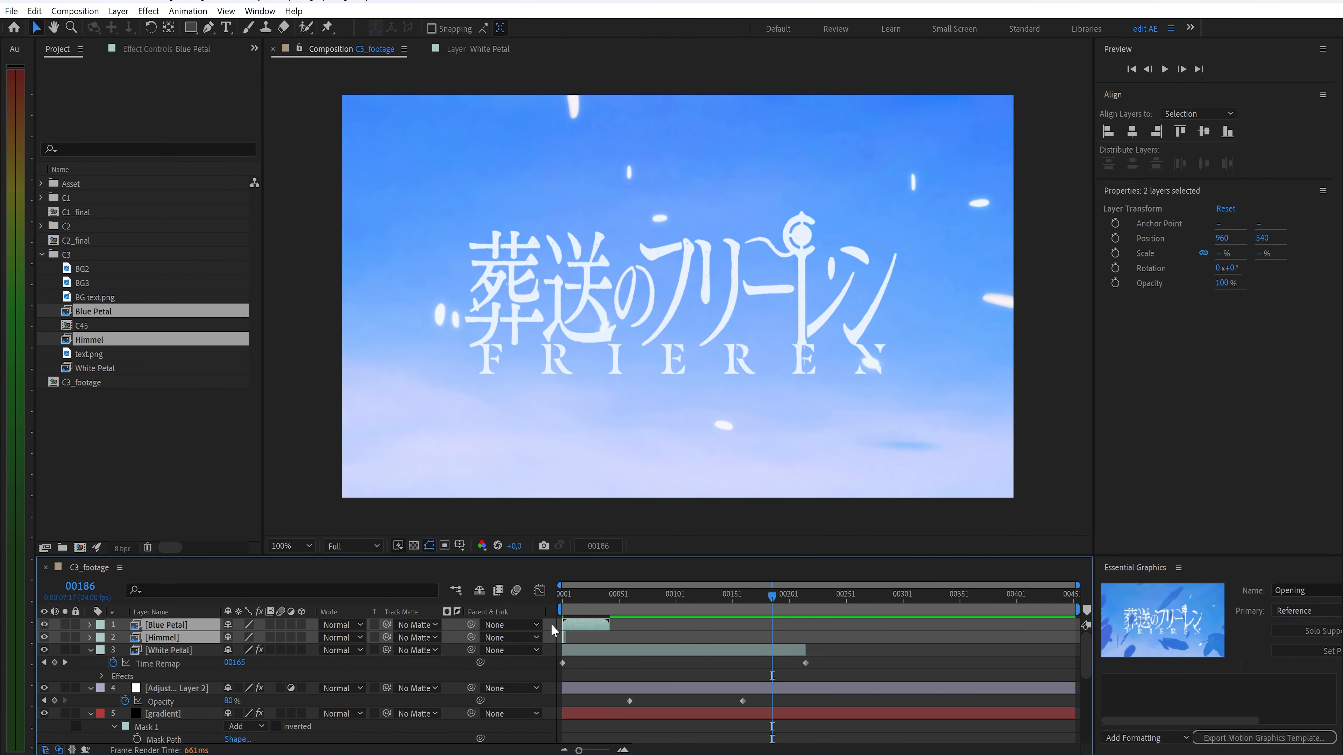
drag(569, 627, 600, 636)
drag(679, 647, 780, 641)
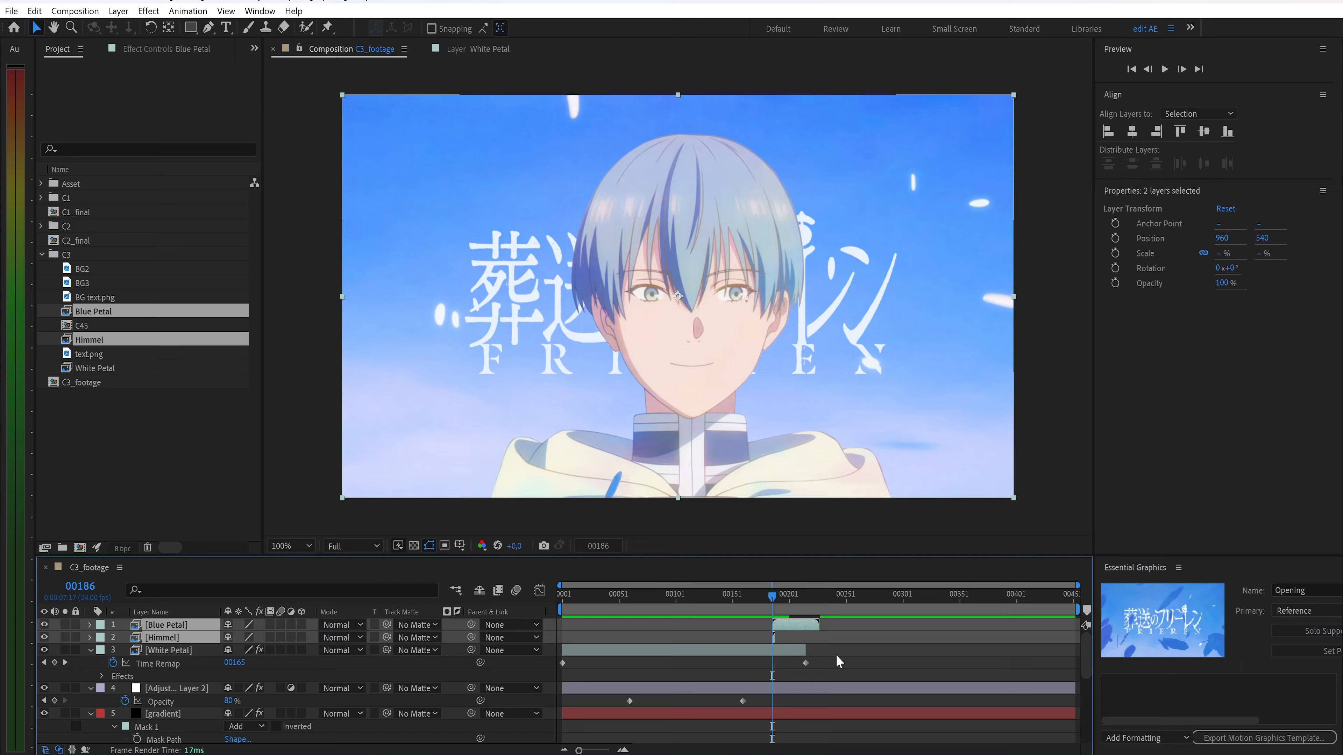
Move the Himmel layer to start at frame 238, enable time remapping and extend it to about frame 270
scroll(836, 655, up, 5)
ctrl+click(615, 626)
drag(581, 597, 816, 599)
drag(584, 639, 692, 646)
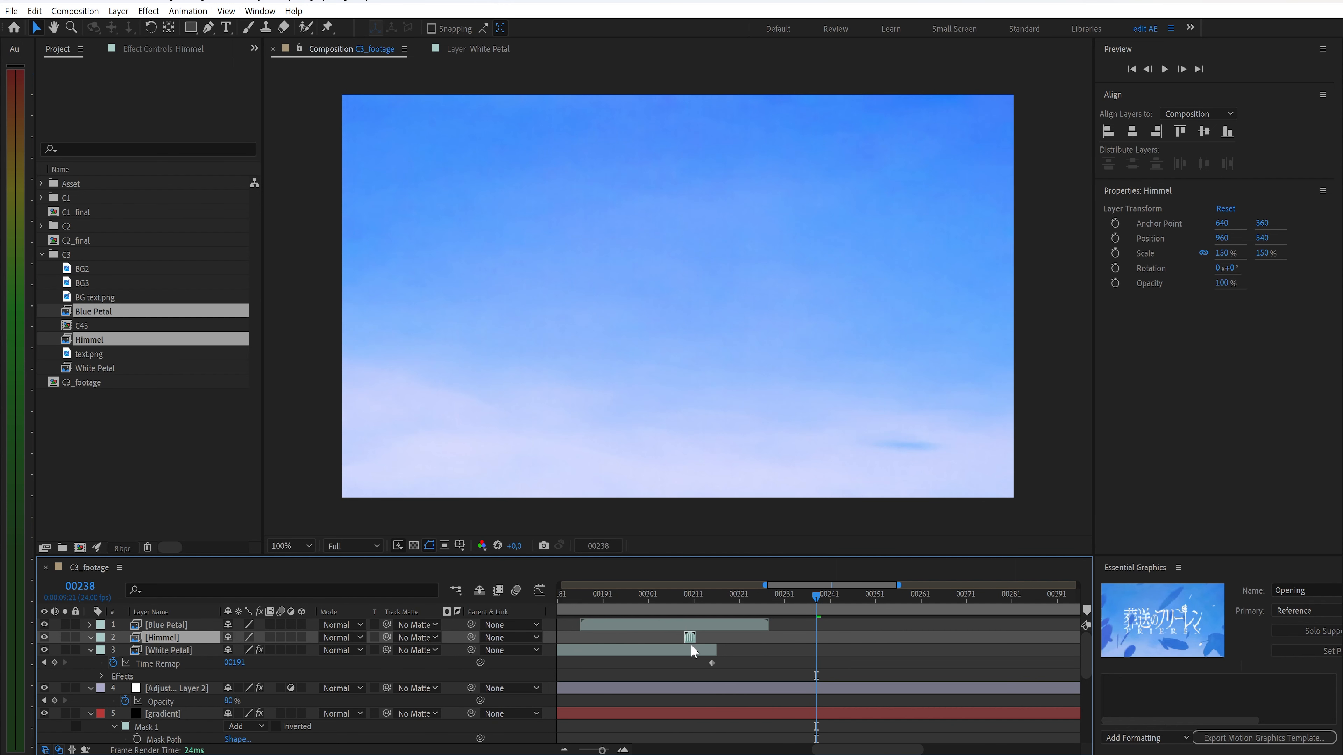
drag(781, 666, 820, 661)
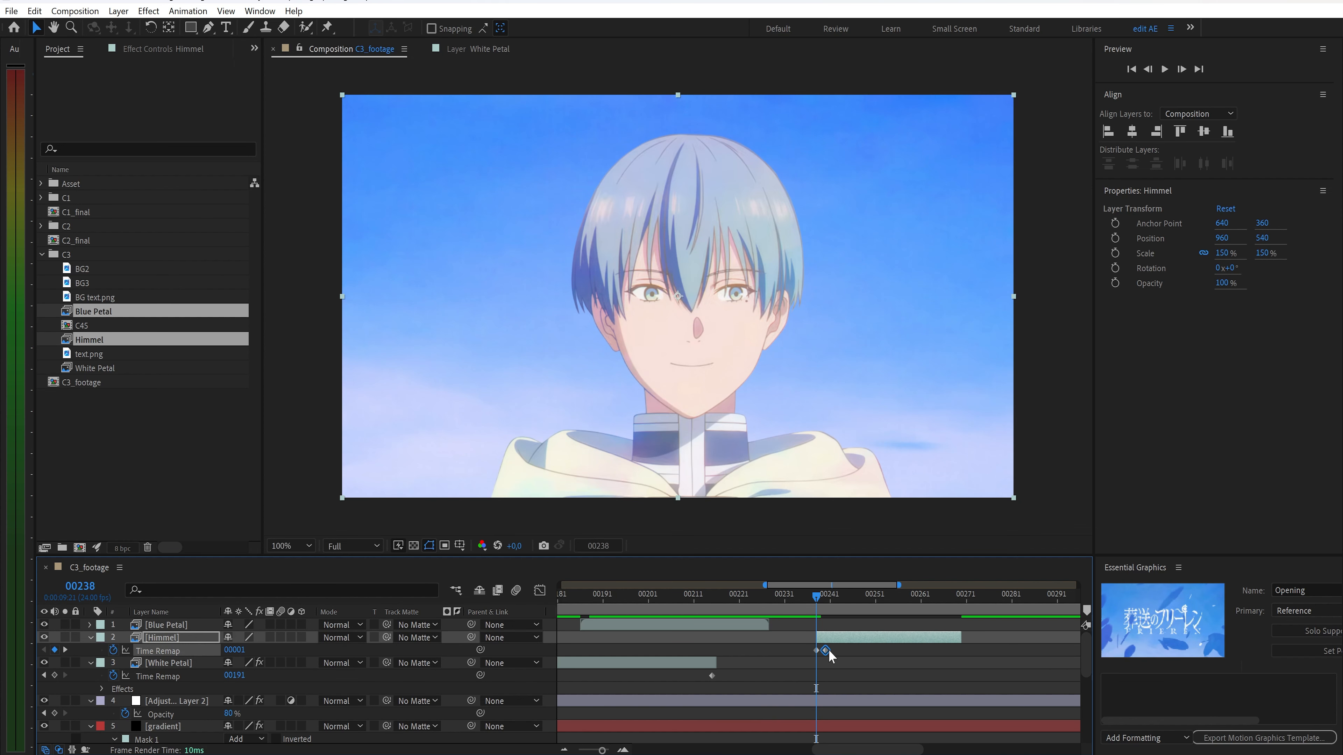
Keyframe the Himmel layer's time remap every three frames from frame 238, cycling through its drawings, and preview the animation
text(2)
key(Return)
key(Page_Down)
key(Page_Down)
key(Page_Down)
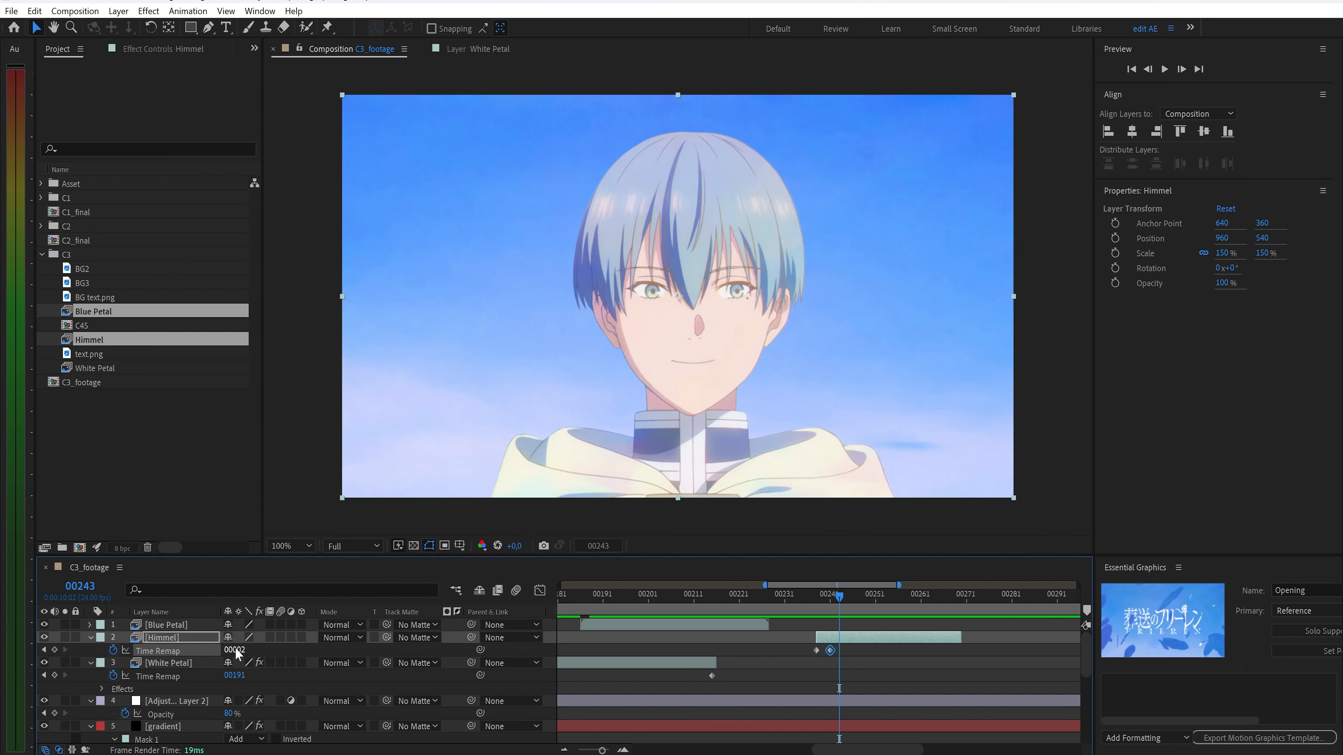
drag(235, 650, 240, 649)
key(Page_Down)
key(Page_Down)
key(Page_Down)
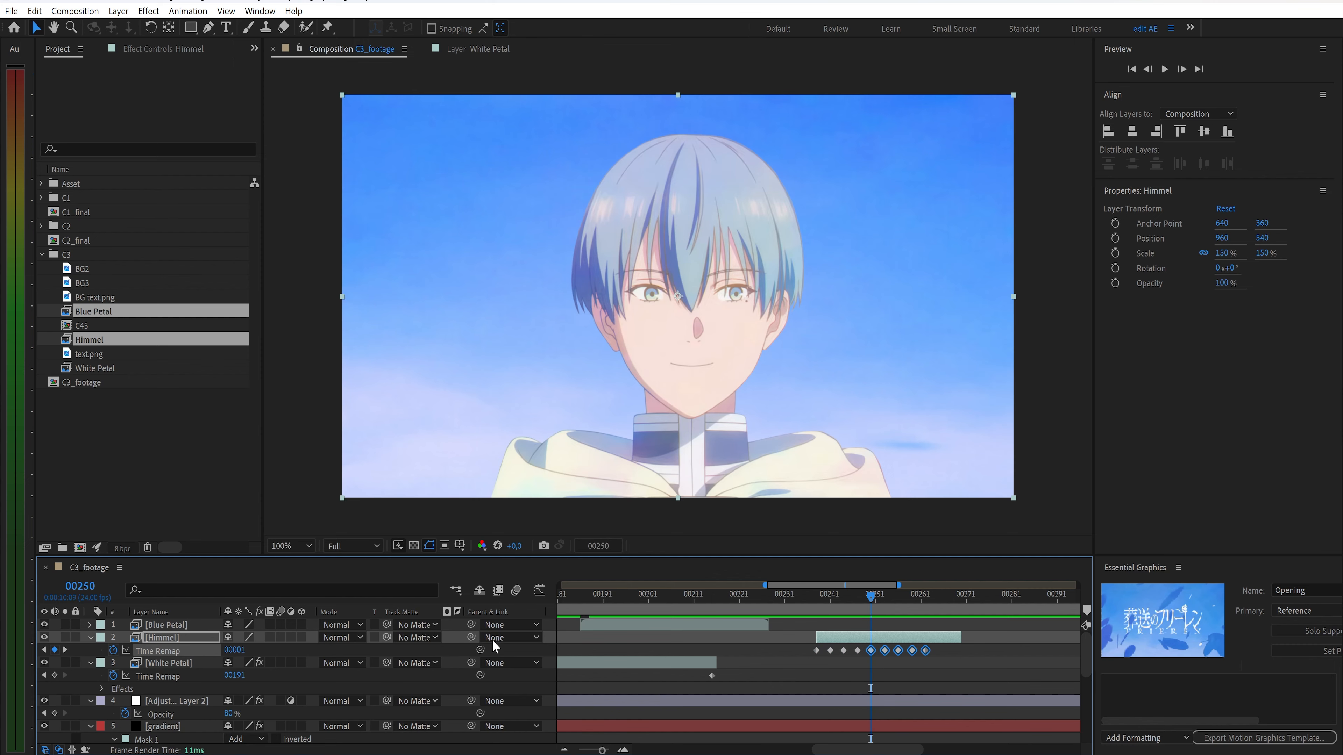
click(815, 597)
key(space)
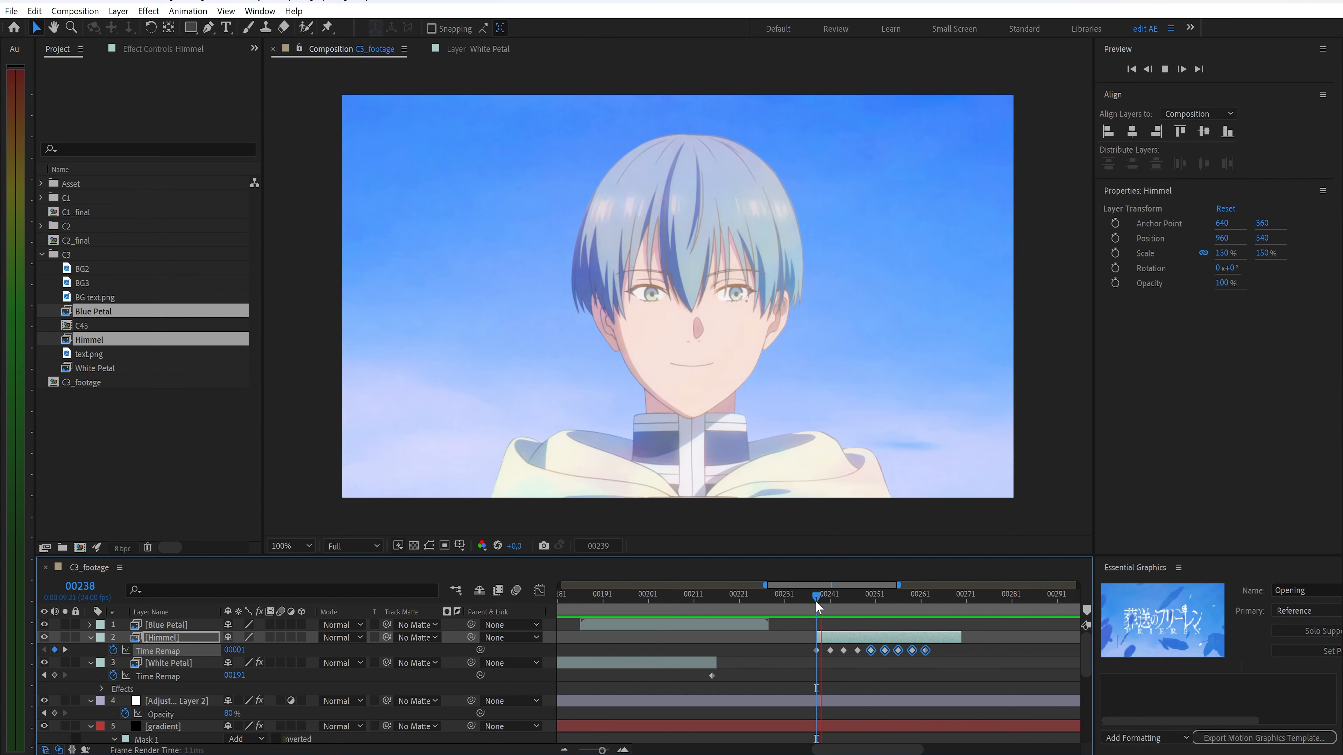
Start the Blue Petal layer at frame 203 and time-remap it to last until about frame 252
drag(815, 601, 656, 618)
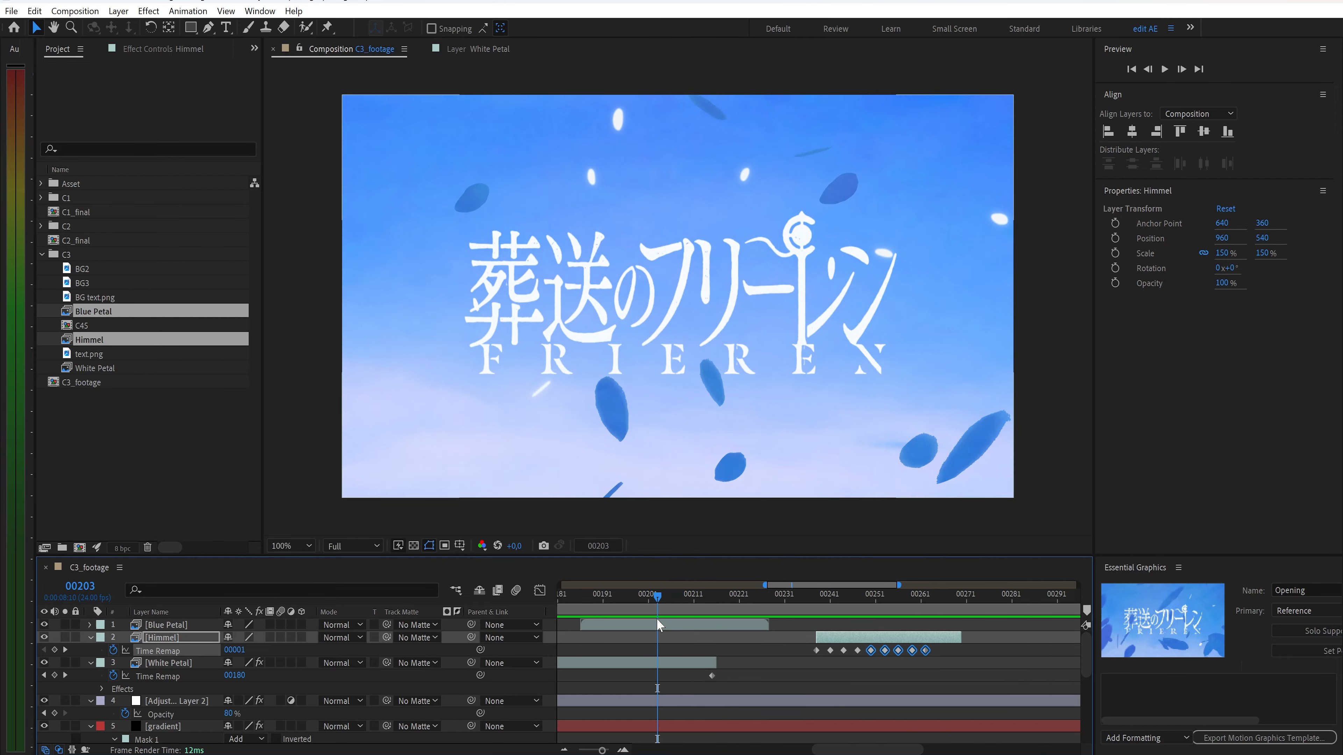
click(657, 620)
key(bracketleft)
key(ctrl+alt+t)
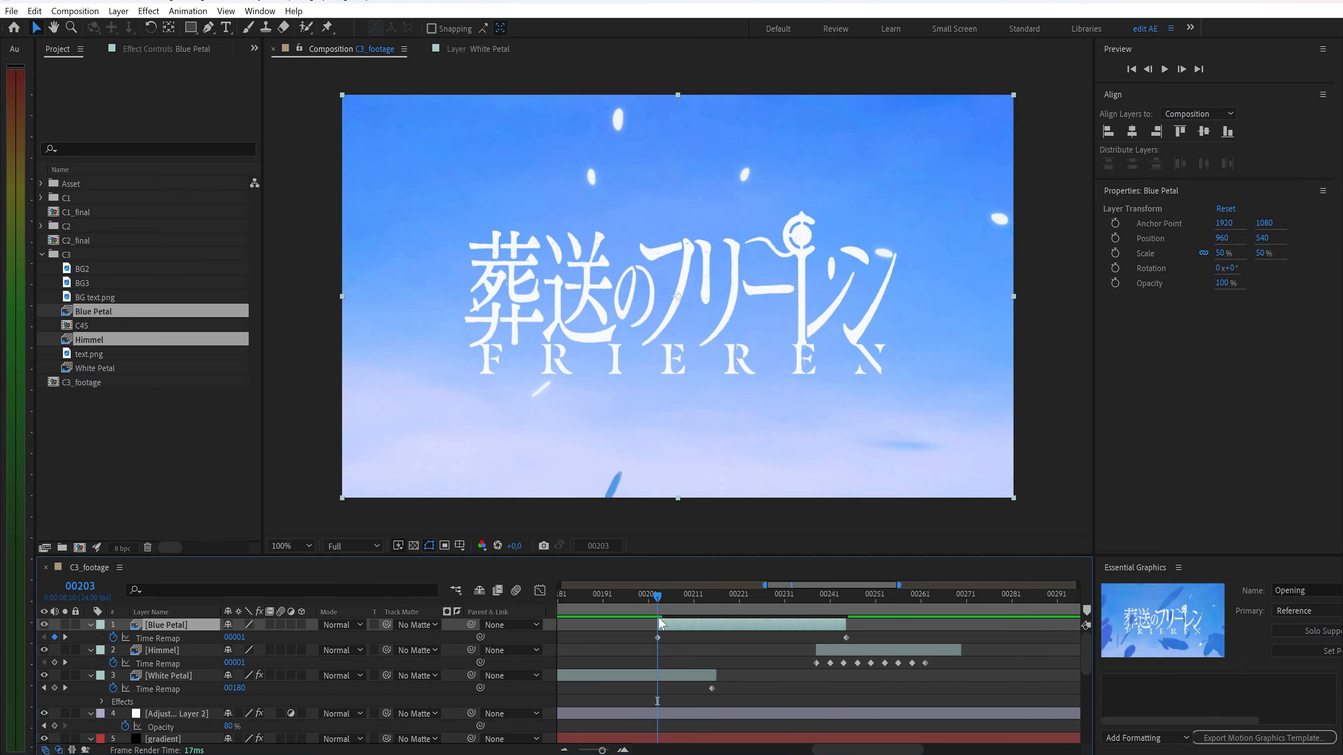
drag(657, 597, 819, 629)
key(alt+bracketright)
Apply Roughen Edges with border 20, edge sharpness 0.30 and fractal influence 0, plus Gaussian Blur, to the Blue Petal layer
key(minus)
key(minus)
key(ctrl+space)
text(rou)
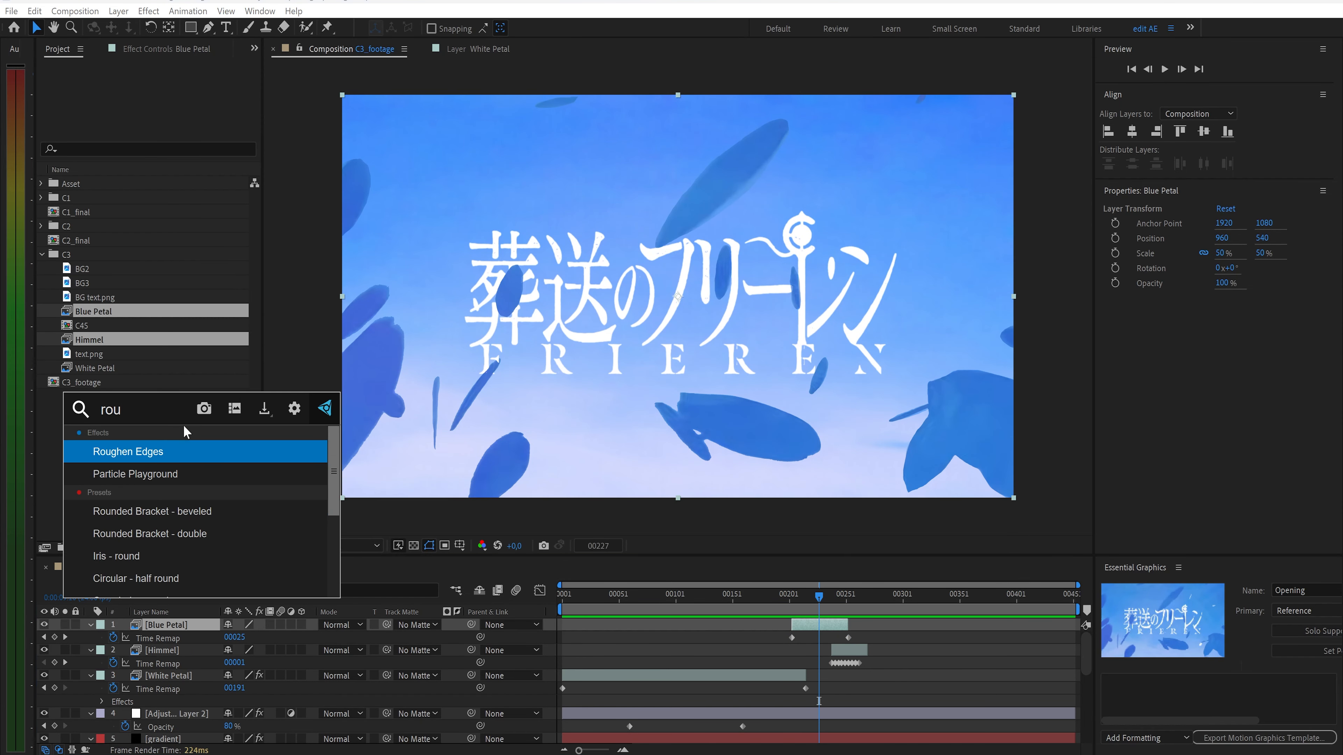
key(Return)
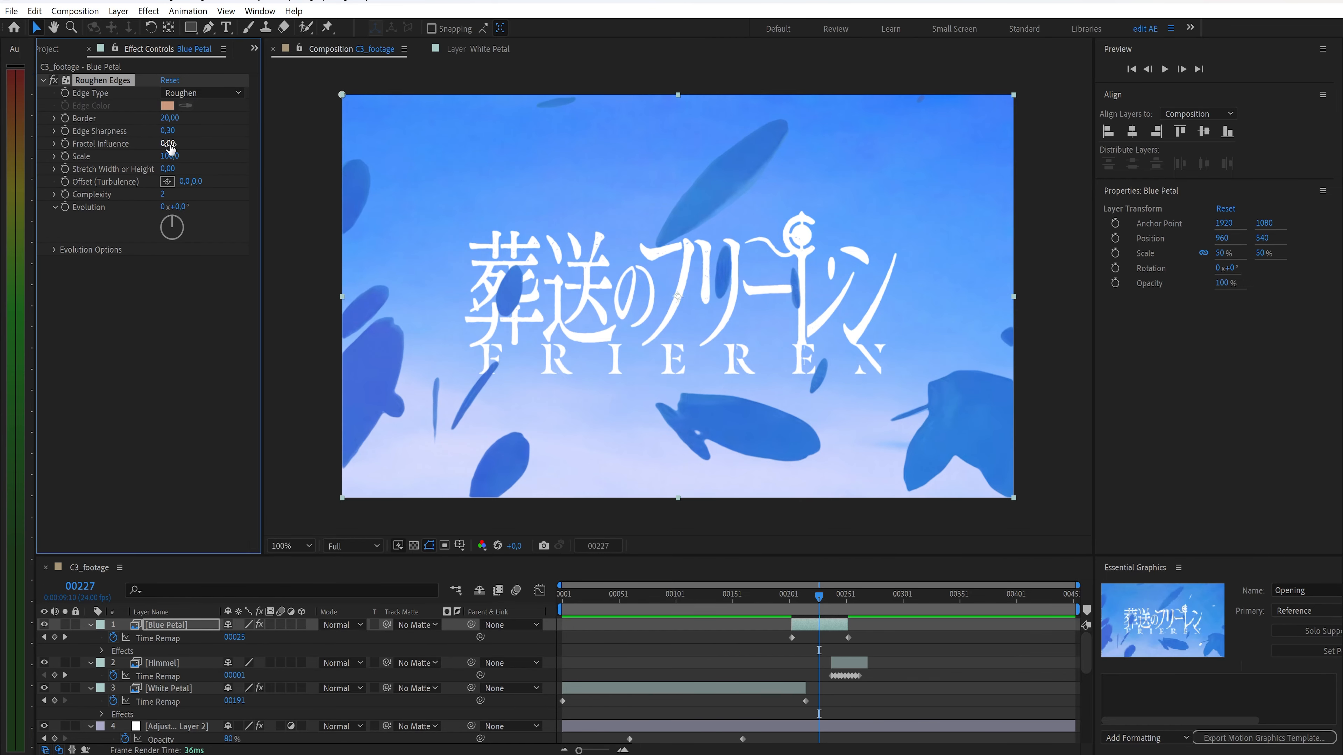
key(ctrl+space)
text(blur)
key(Return)
click(167, 275)
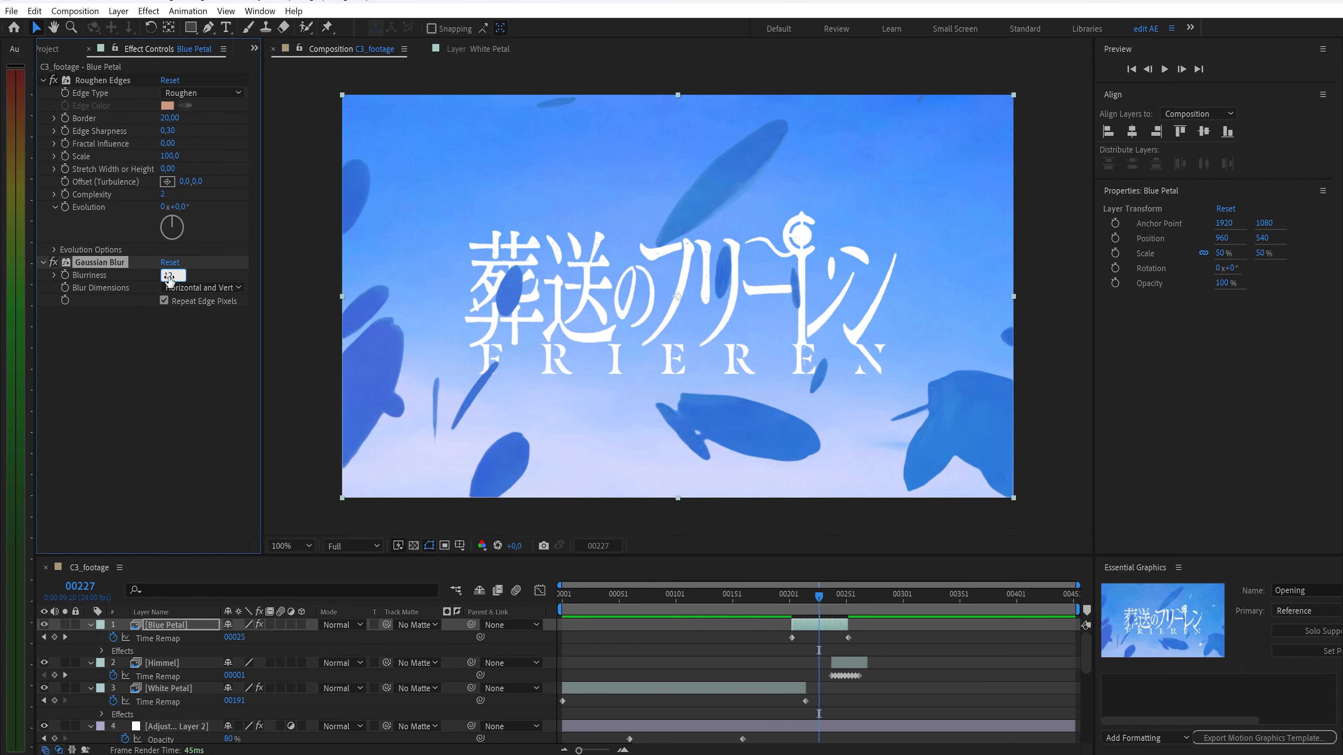
Add the C45 composition below the Blue Petal layer, starting at about frame 256
click(58, 48)
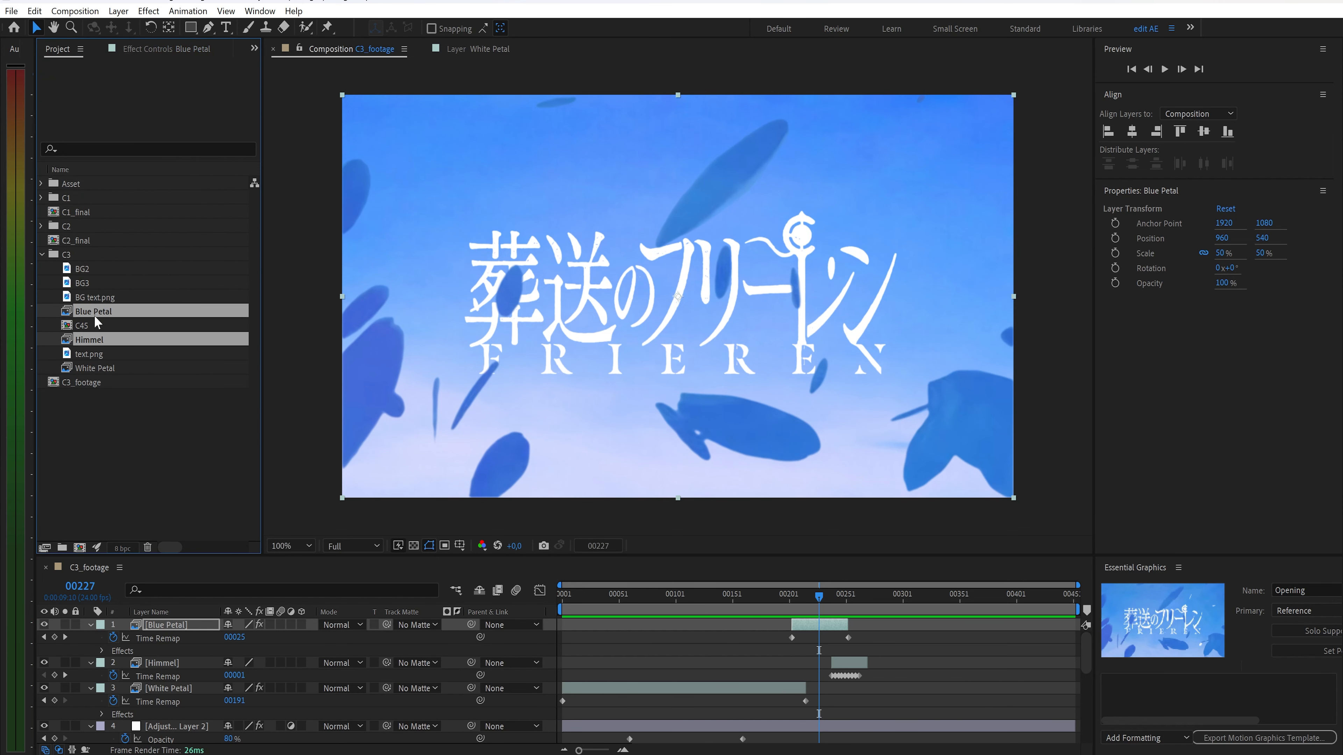
drag(97, 324, 171, 666)
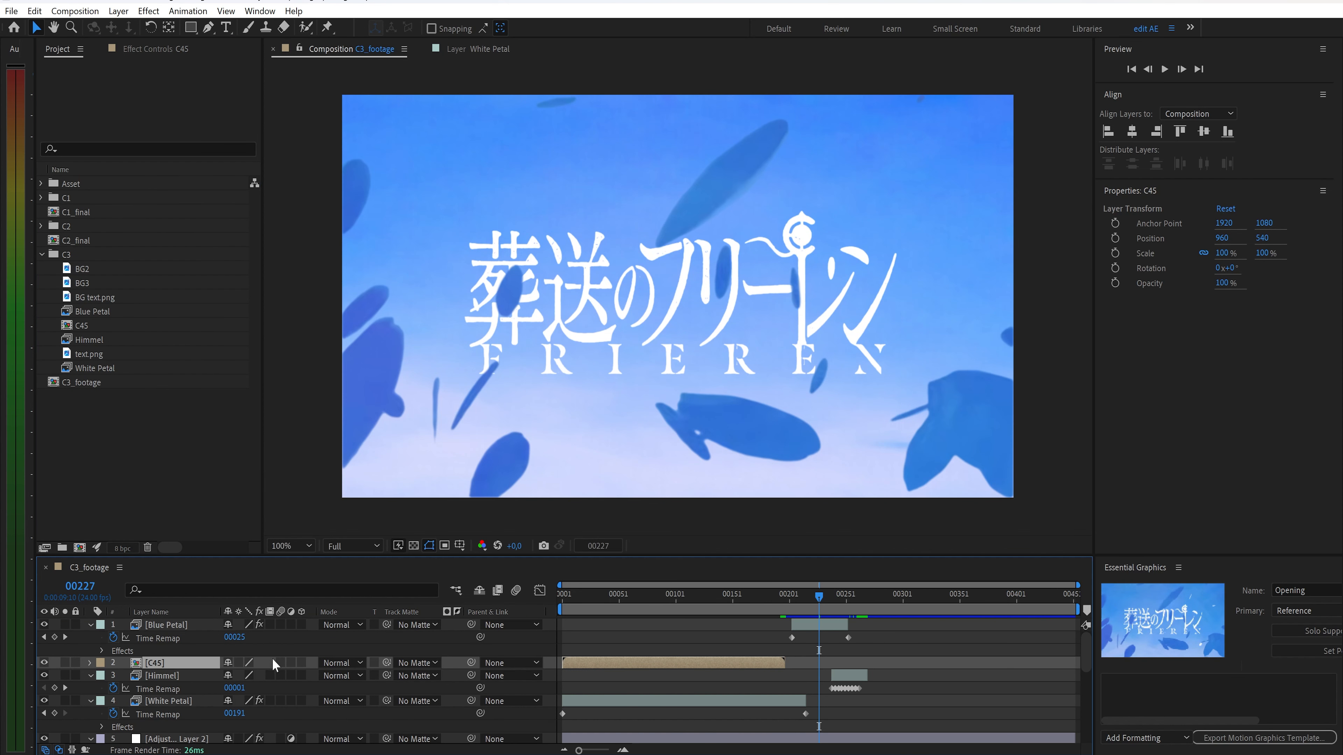
drag(620, 671, 864, 670)
Create a 1920x1080, 30 fps composition named C3_final lasting 566 frames, add C3_footage to it and preview it
key(ctrl+n)
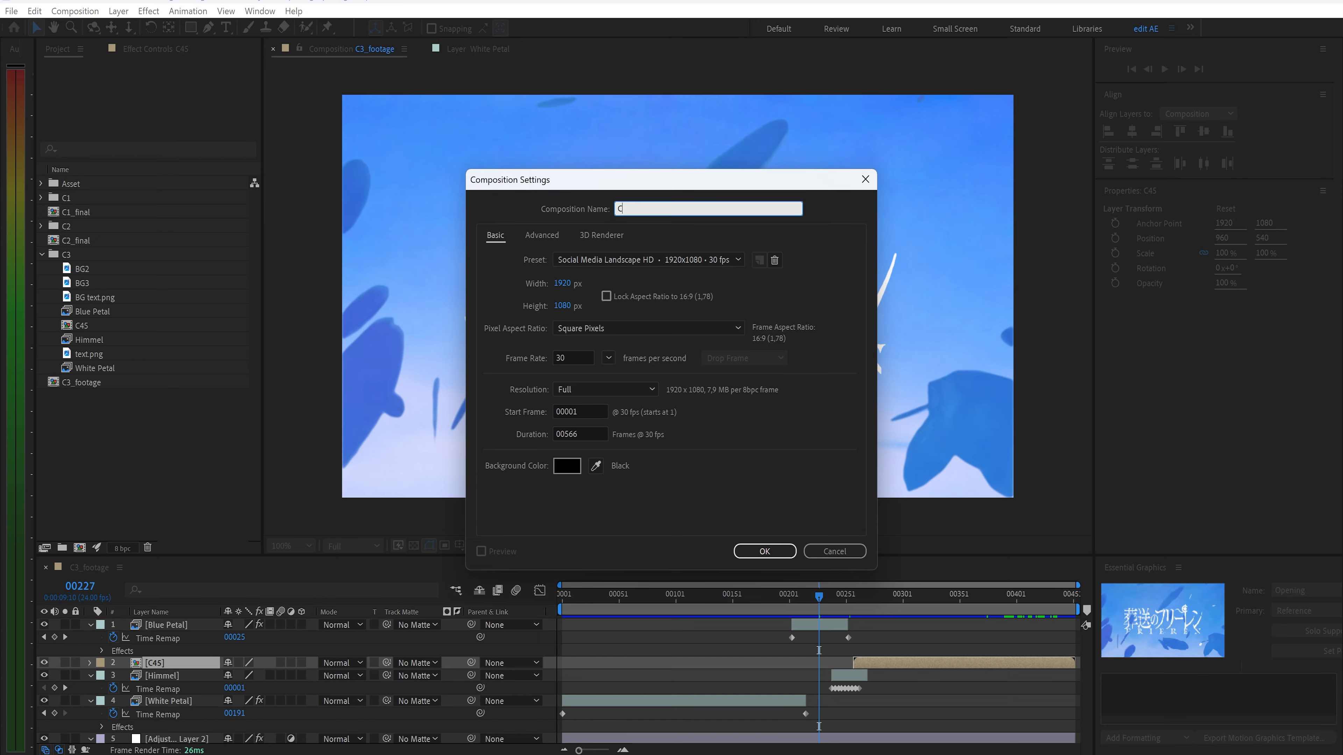
key(Return)
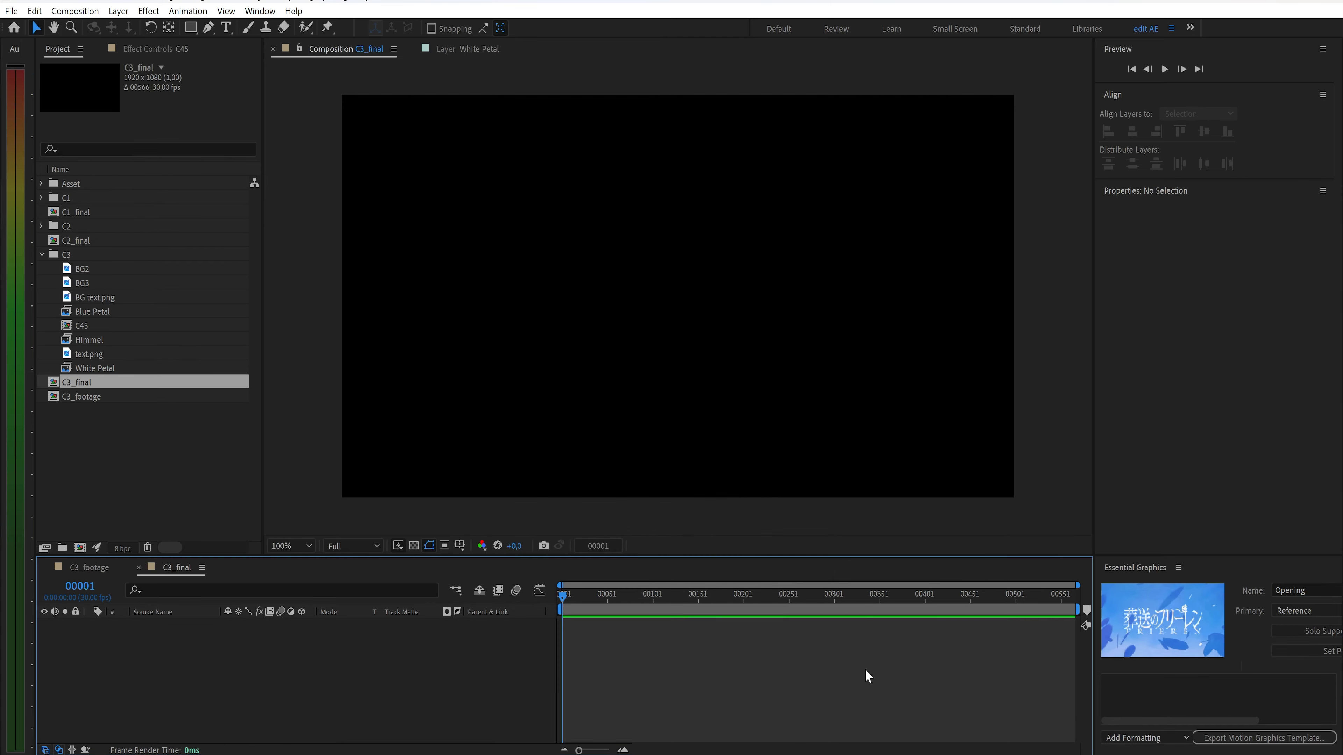
drag(95, 395, 180, 632)
key(space)
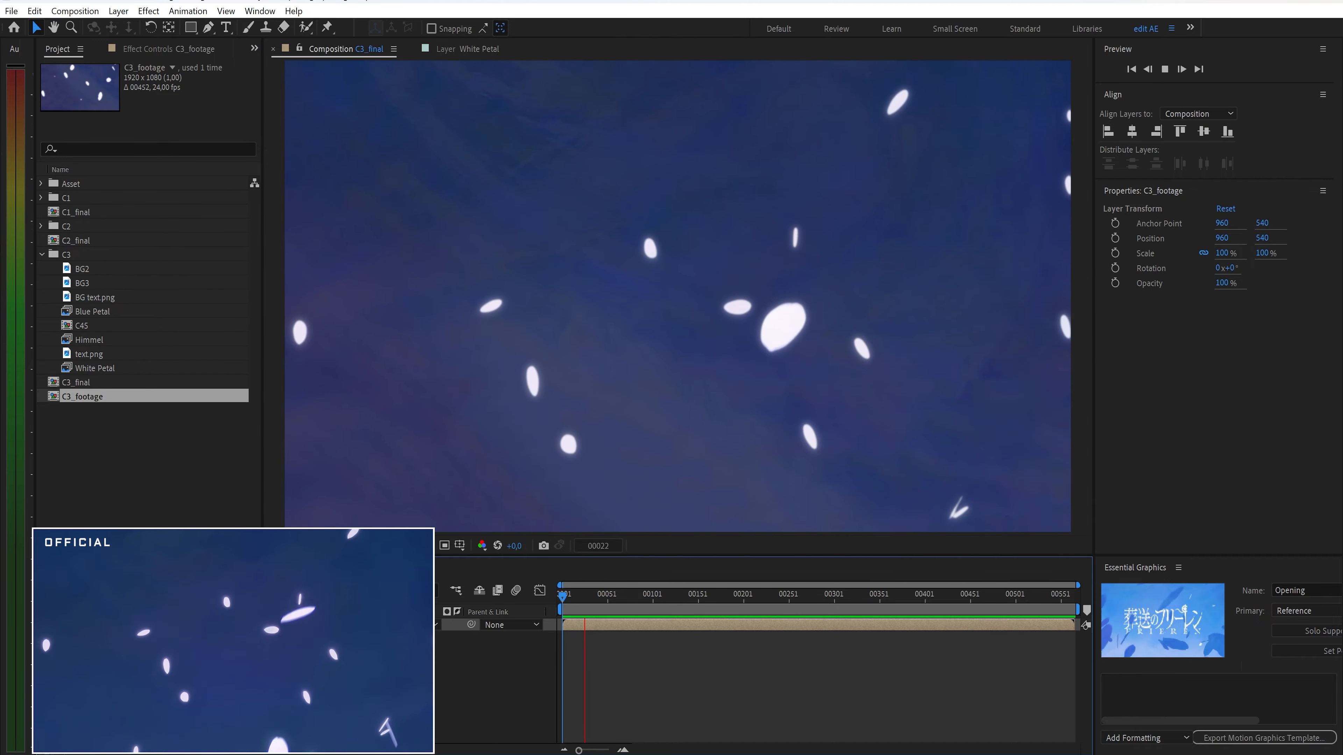